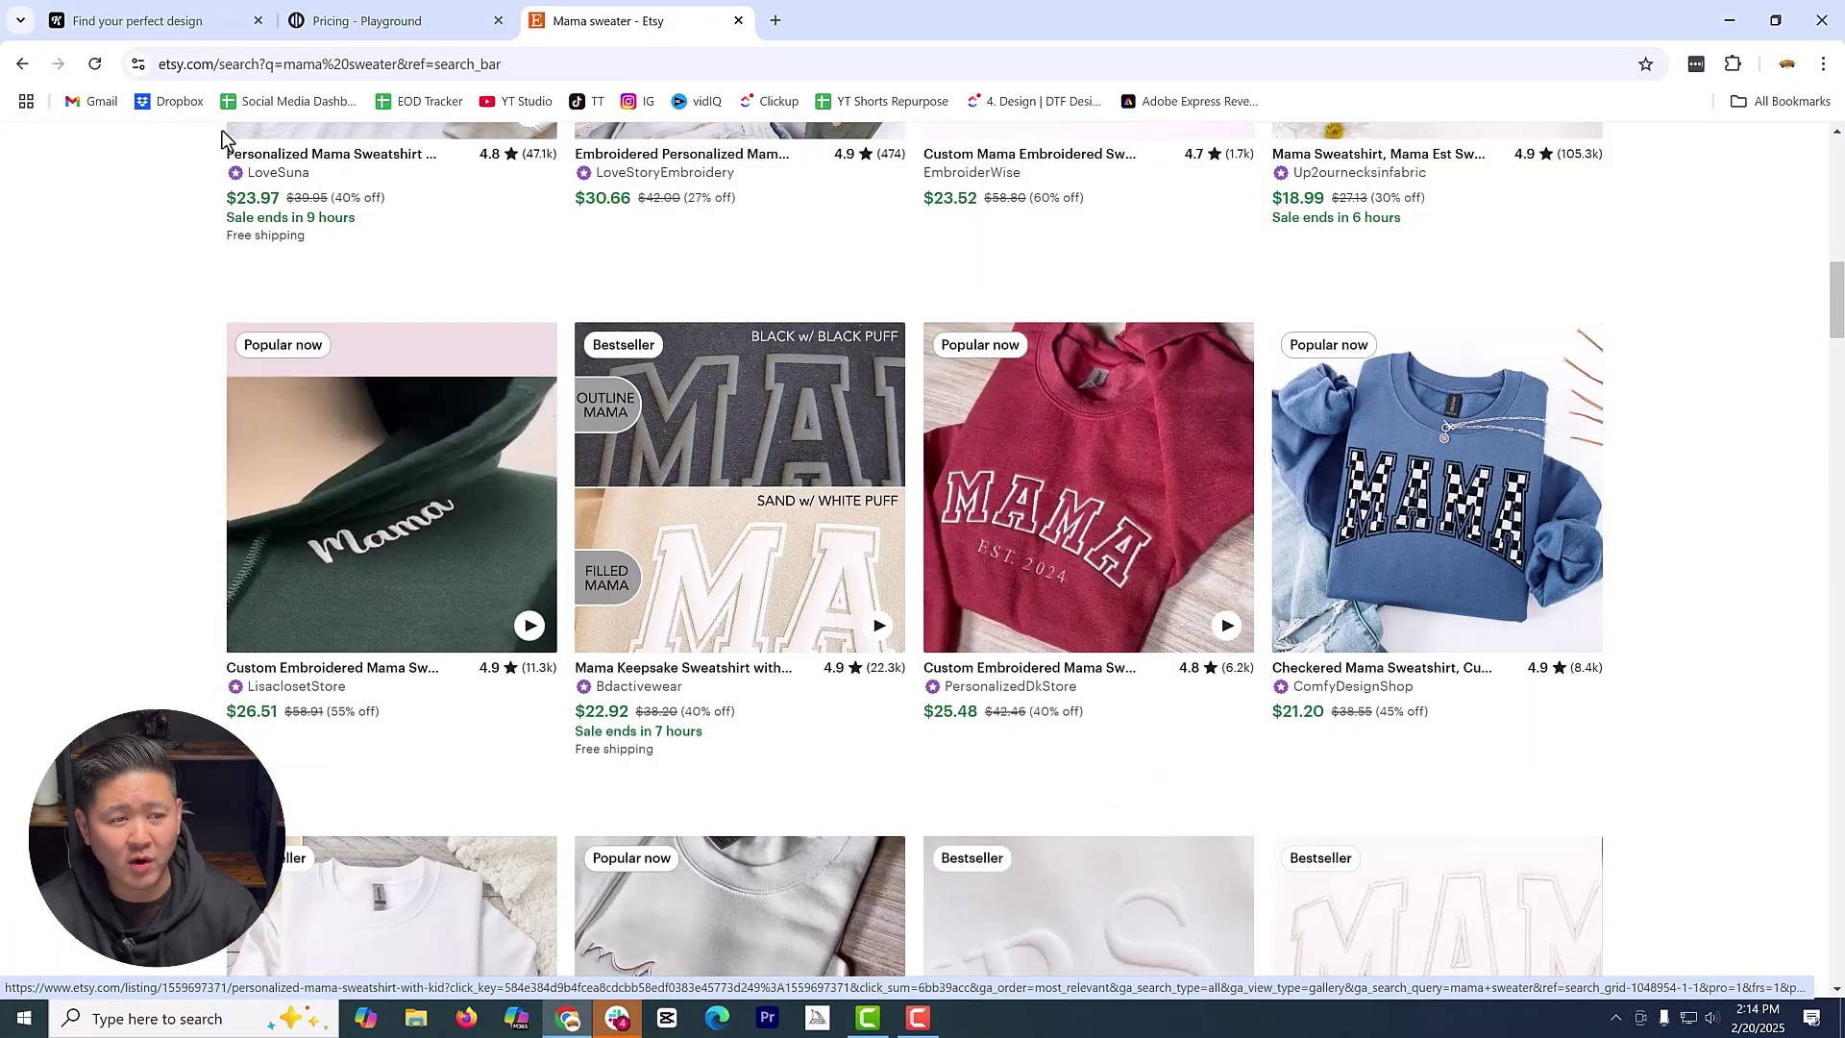
pyautogui.click(423, 4)
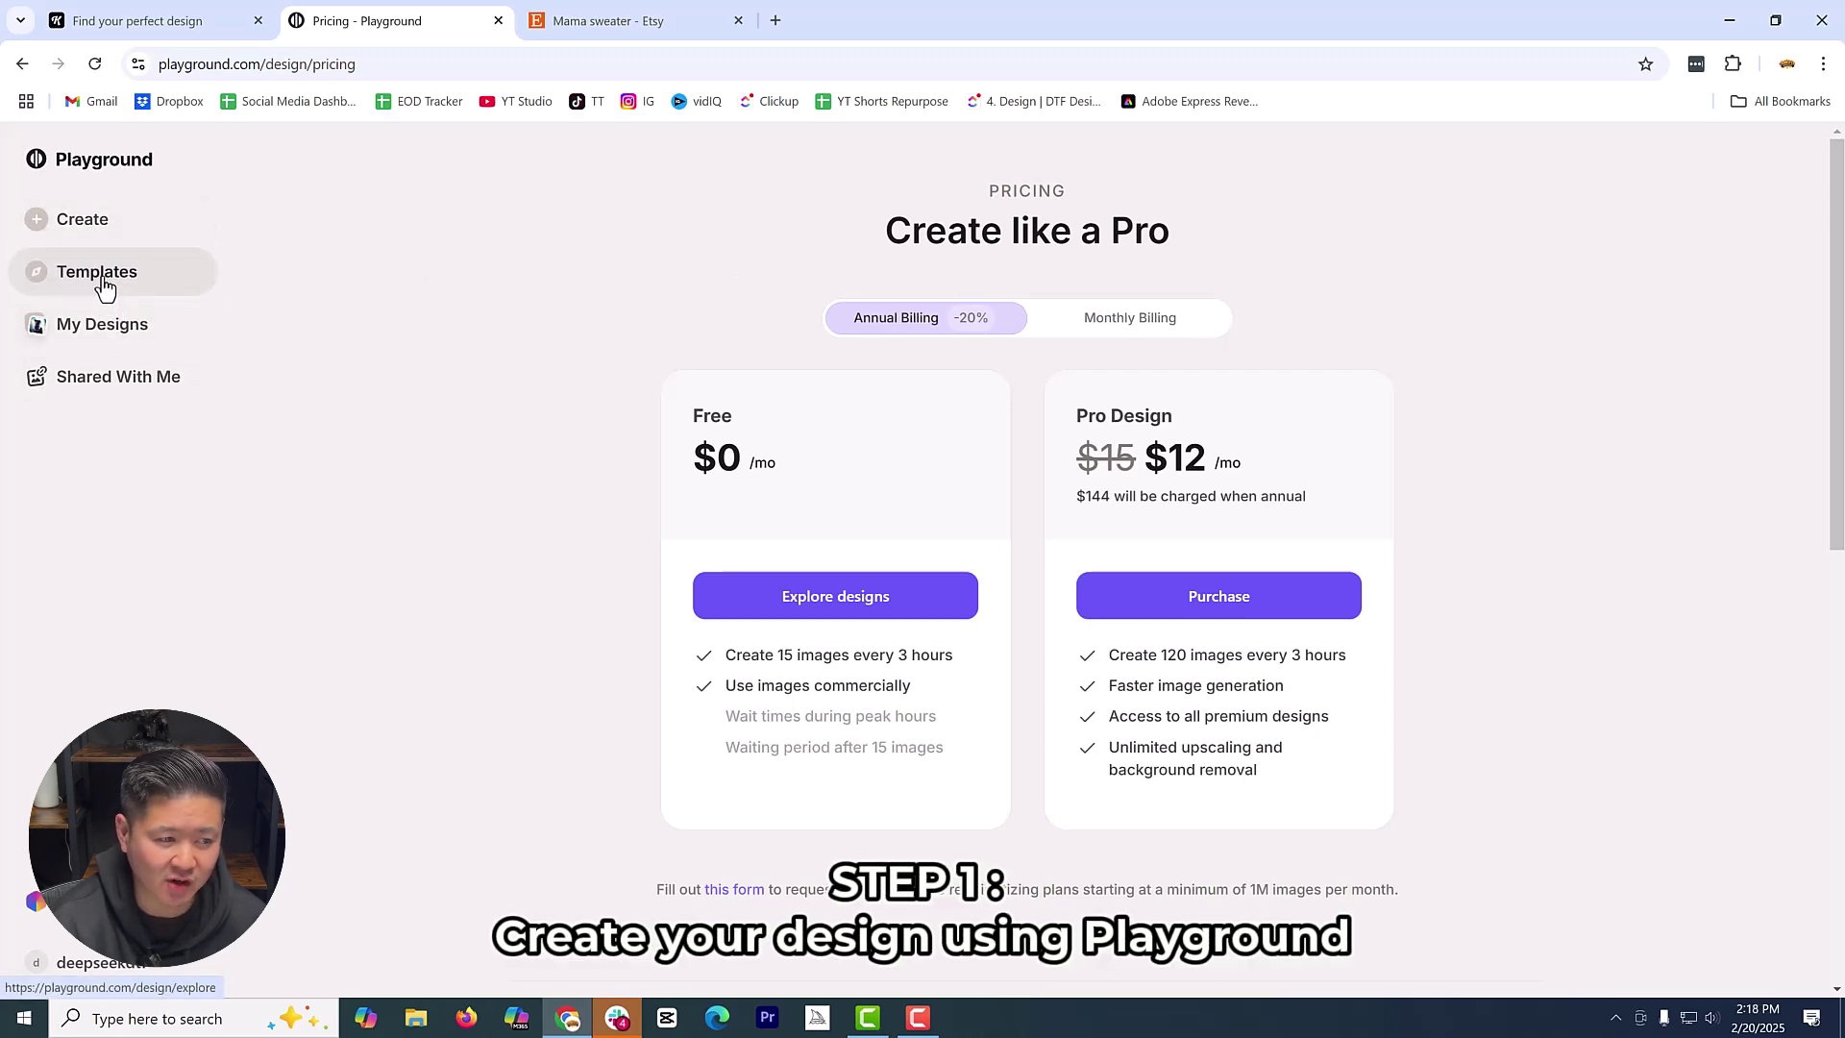
# Open the Playground Templates gallery and skim the designs
pyautogui.click(101, 279)
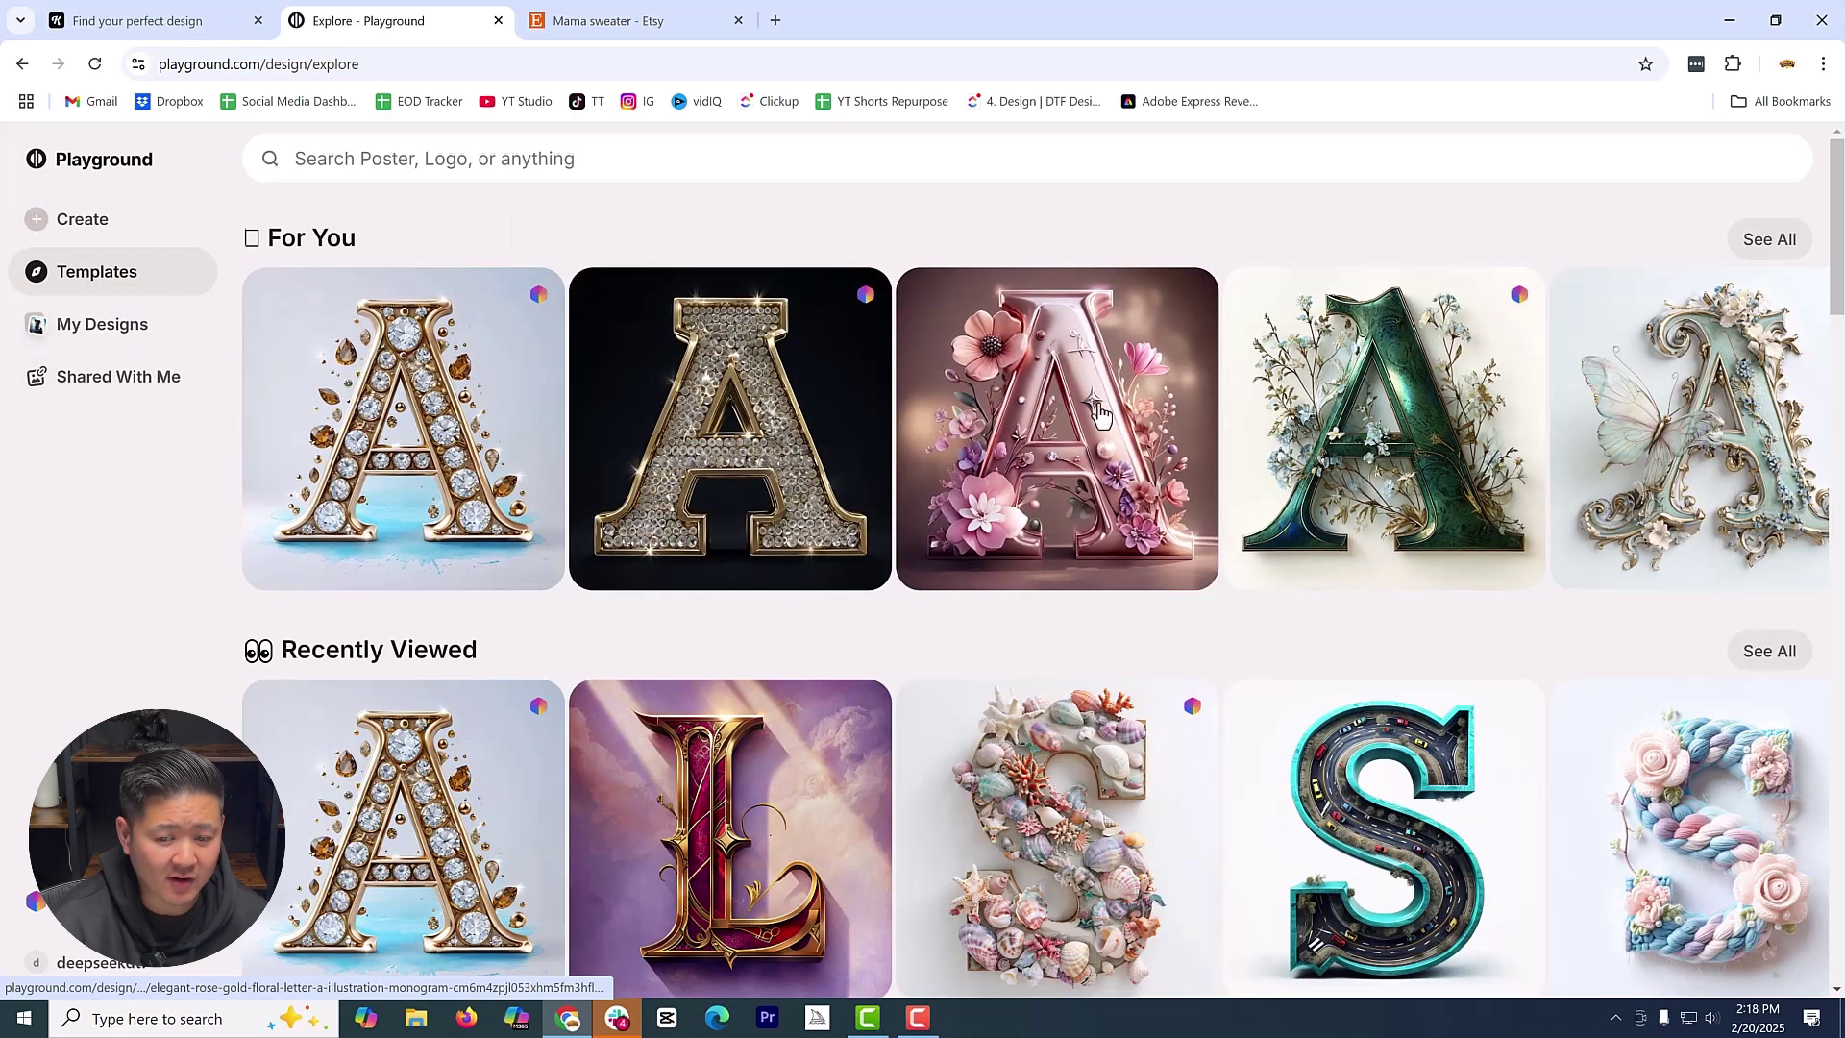
pyautogui.scroll(-6, 1025, 416)
pyautogui.scroll(6, 1026, 416)
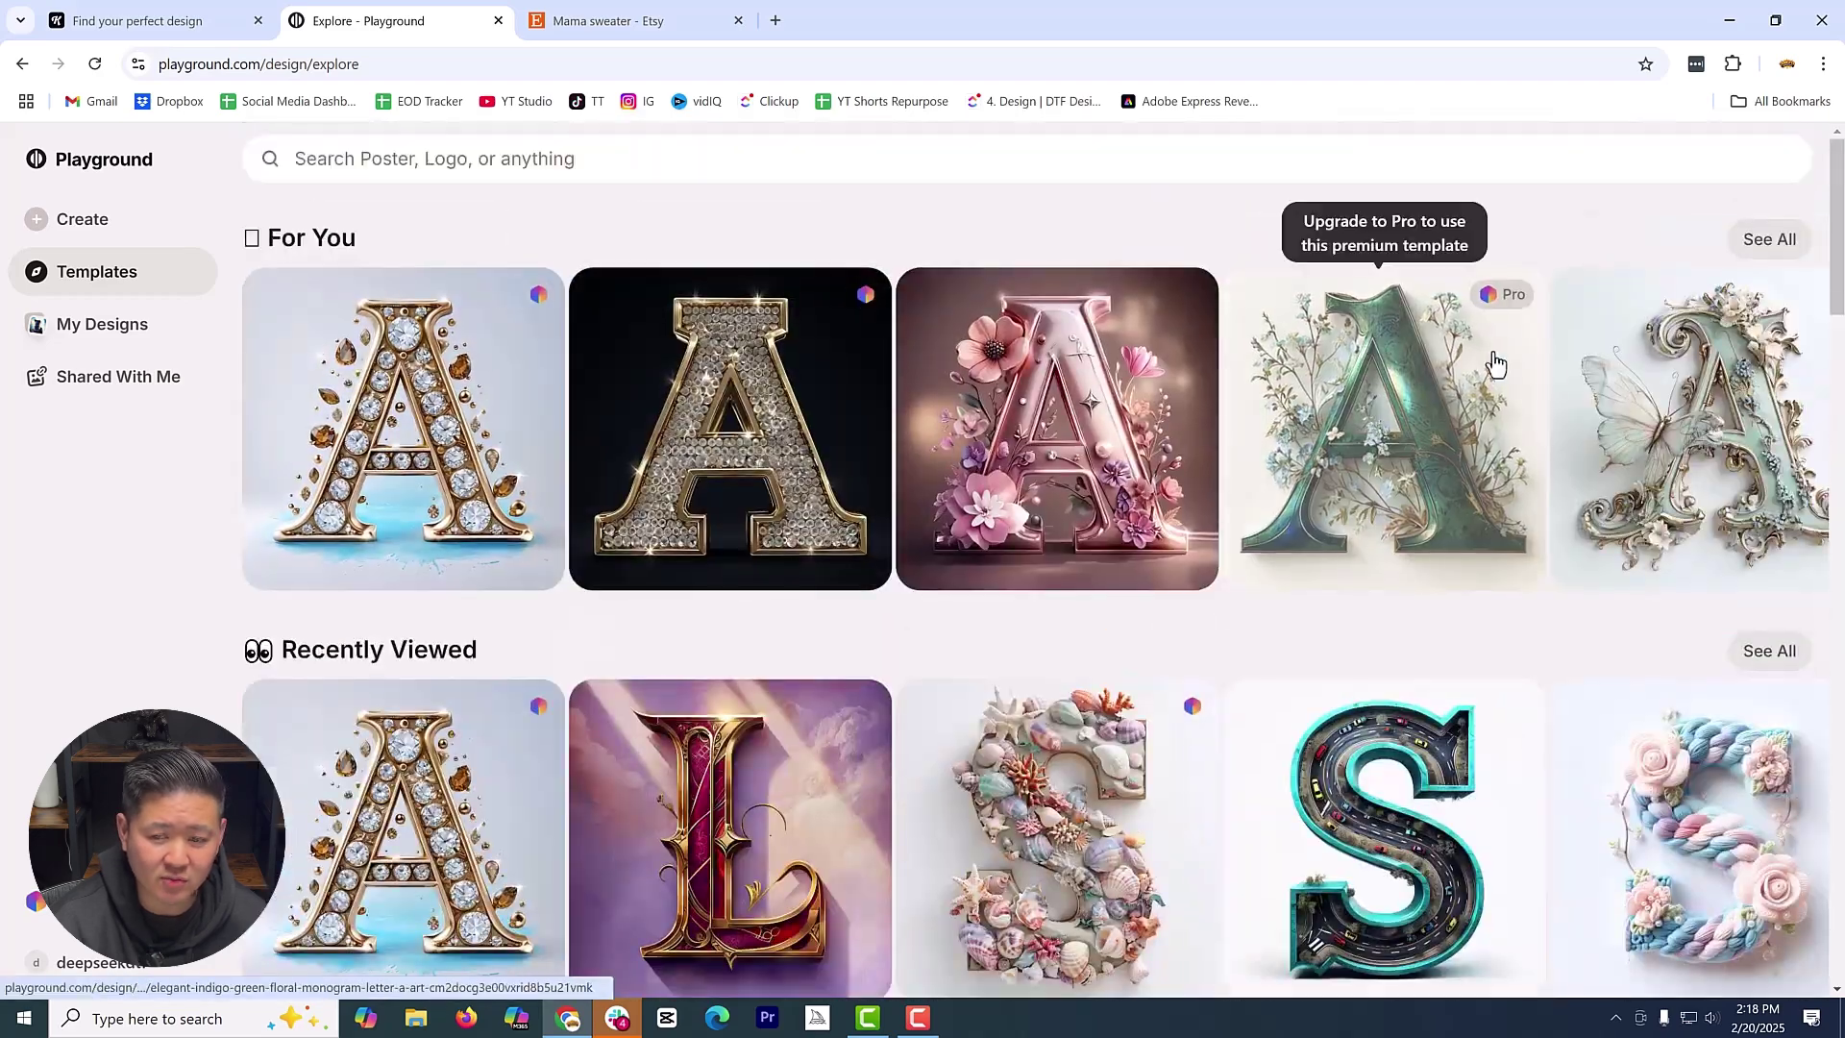
pyautogui.scroll(-12, 1553, 370)
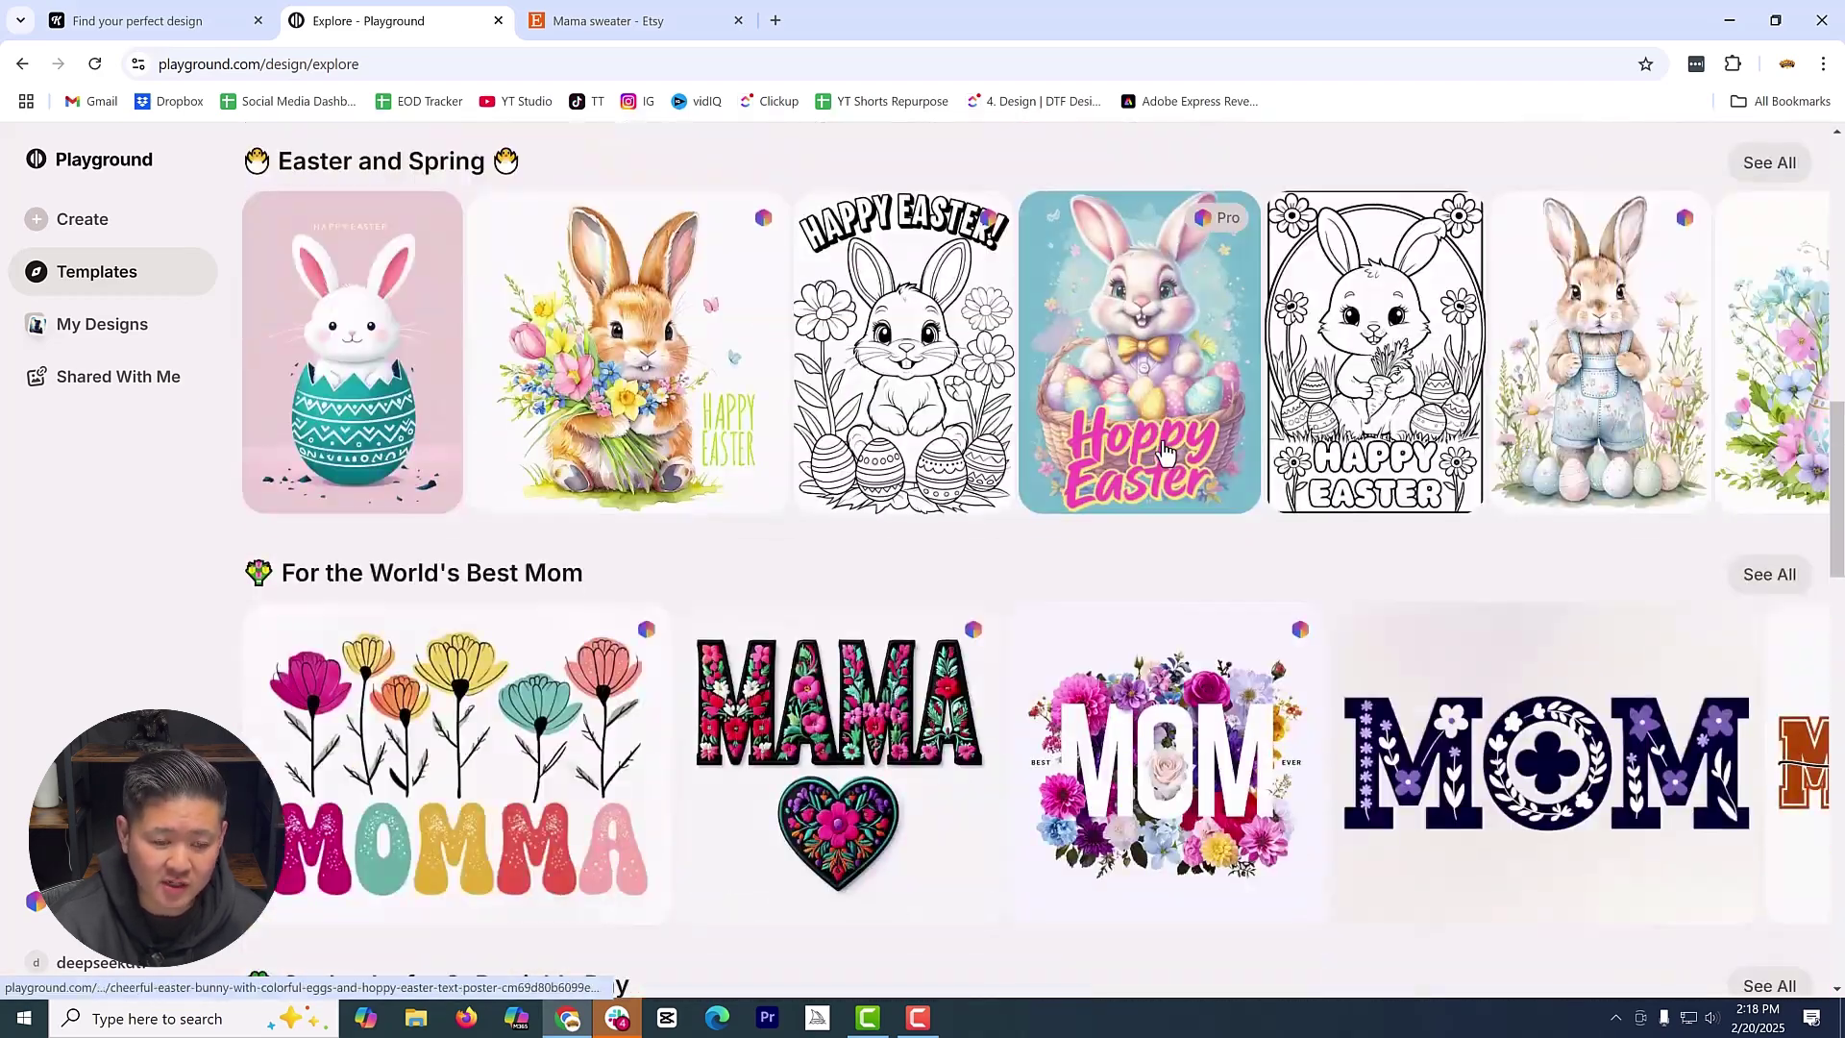
pyautogui.scroll(12, 1162, 451)
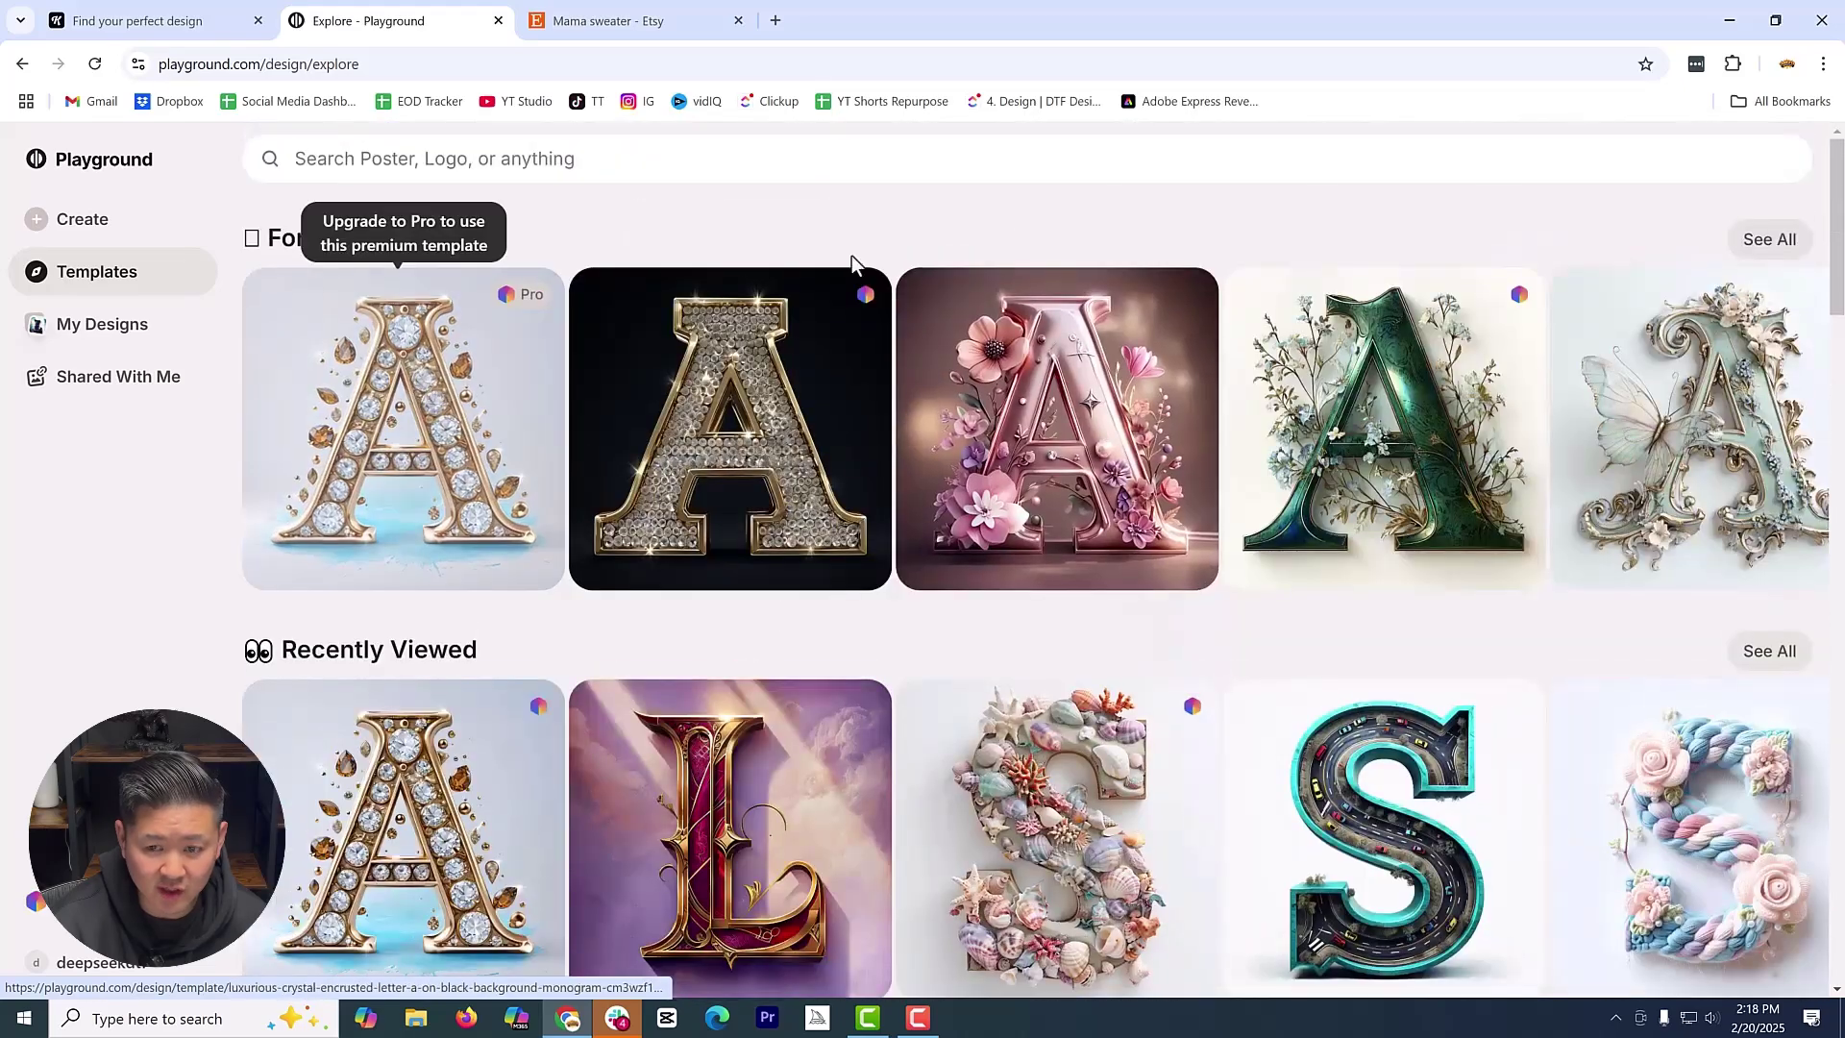
# Show all For You templates and browse down to the letter monogram designs
pyautogui.click(1775, 249)
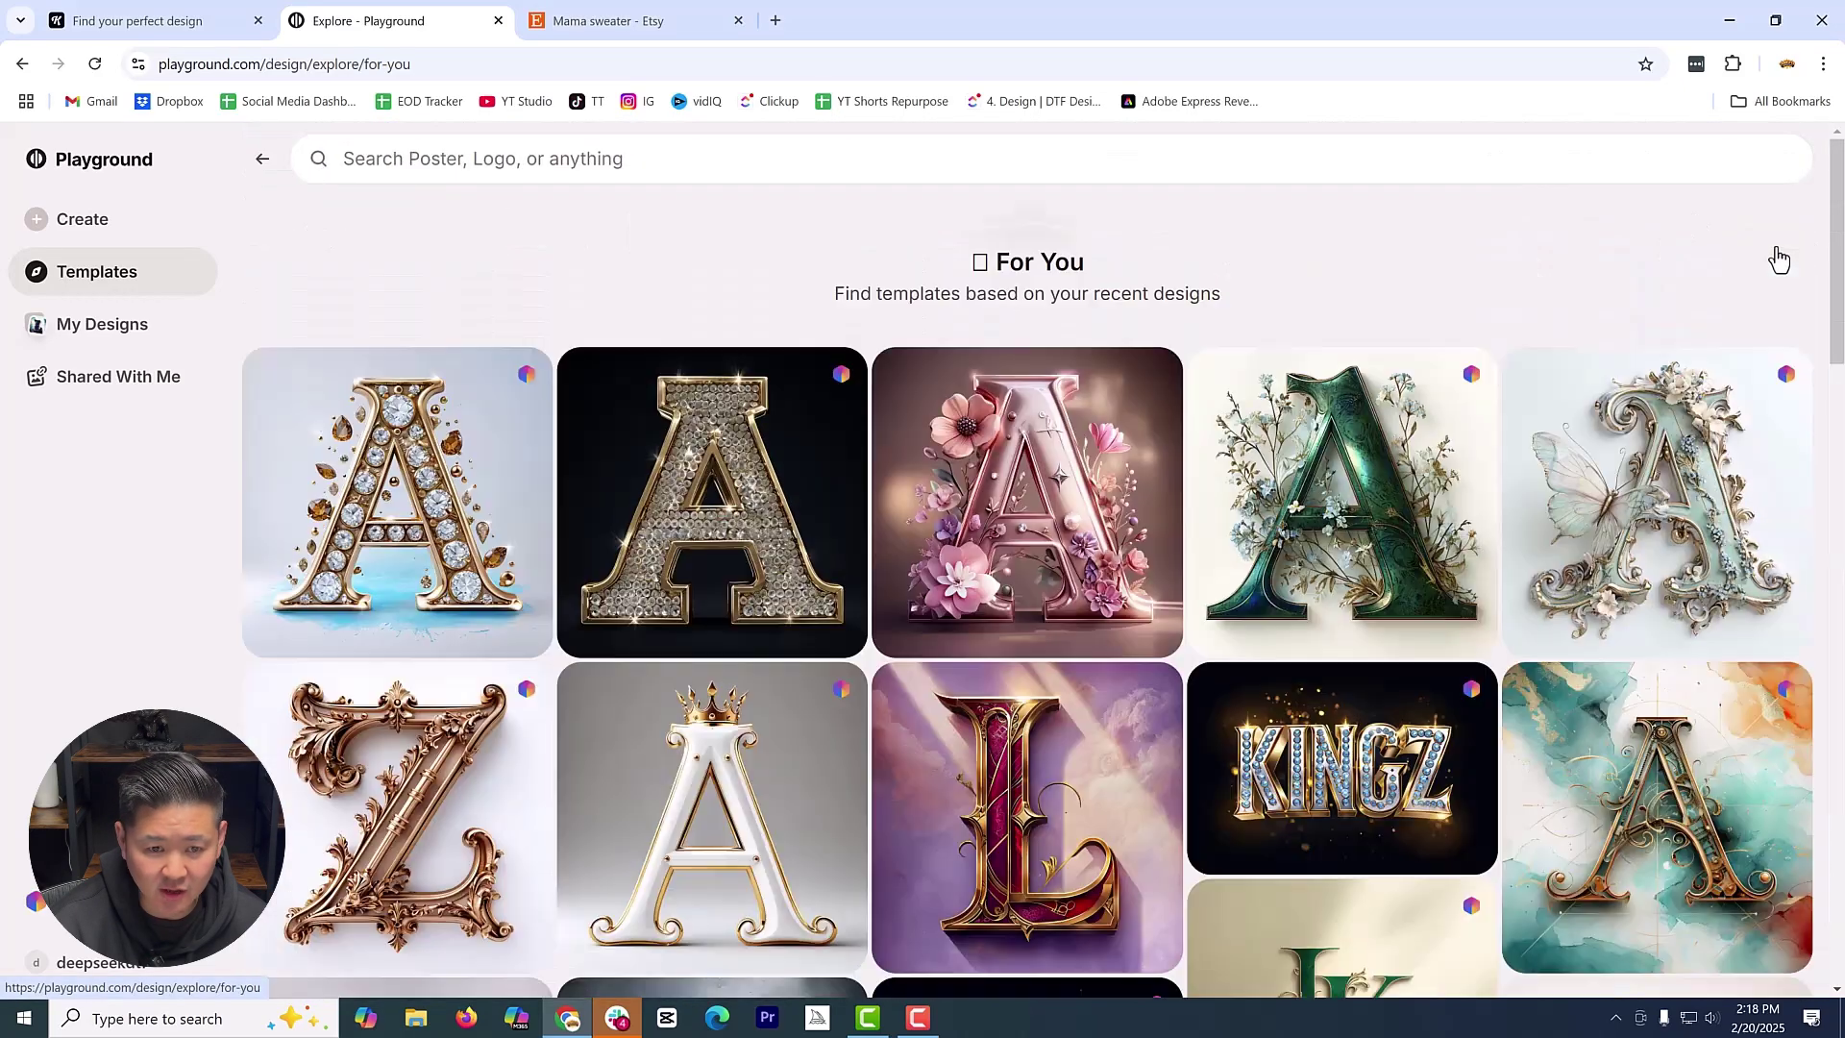
pyautogui.scroll(-4, 1194, 404)
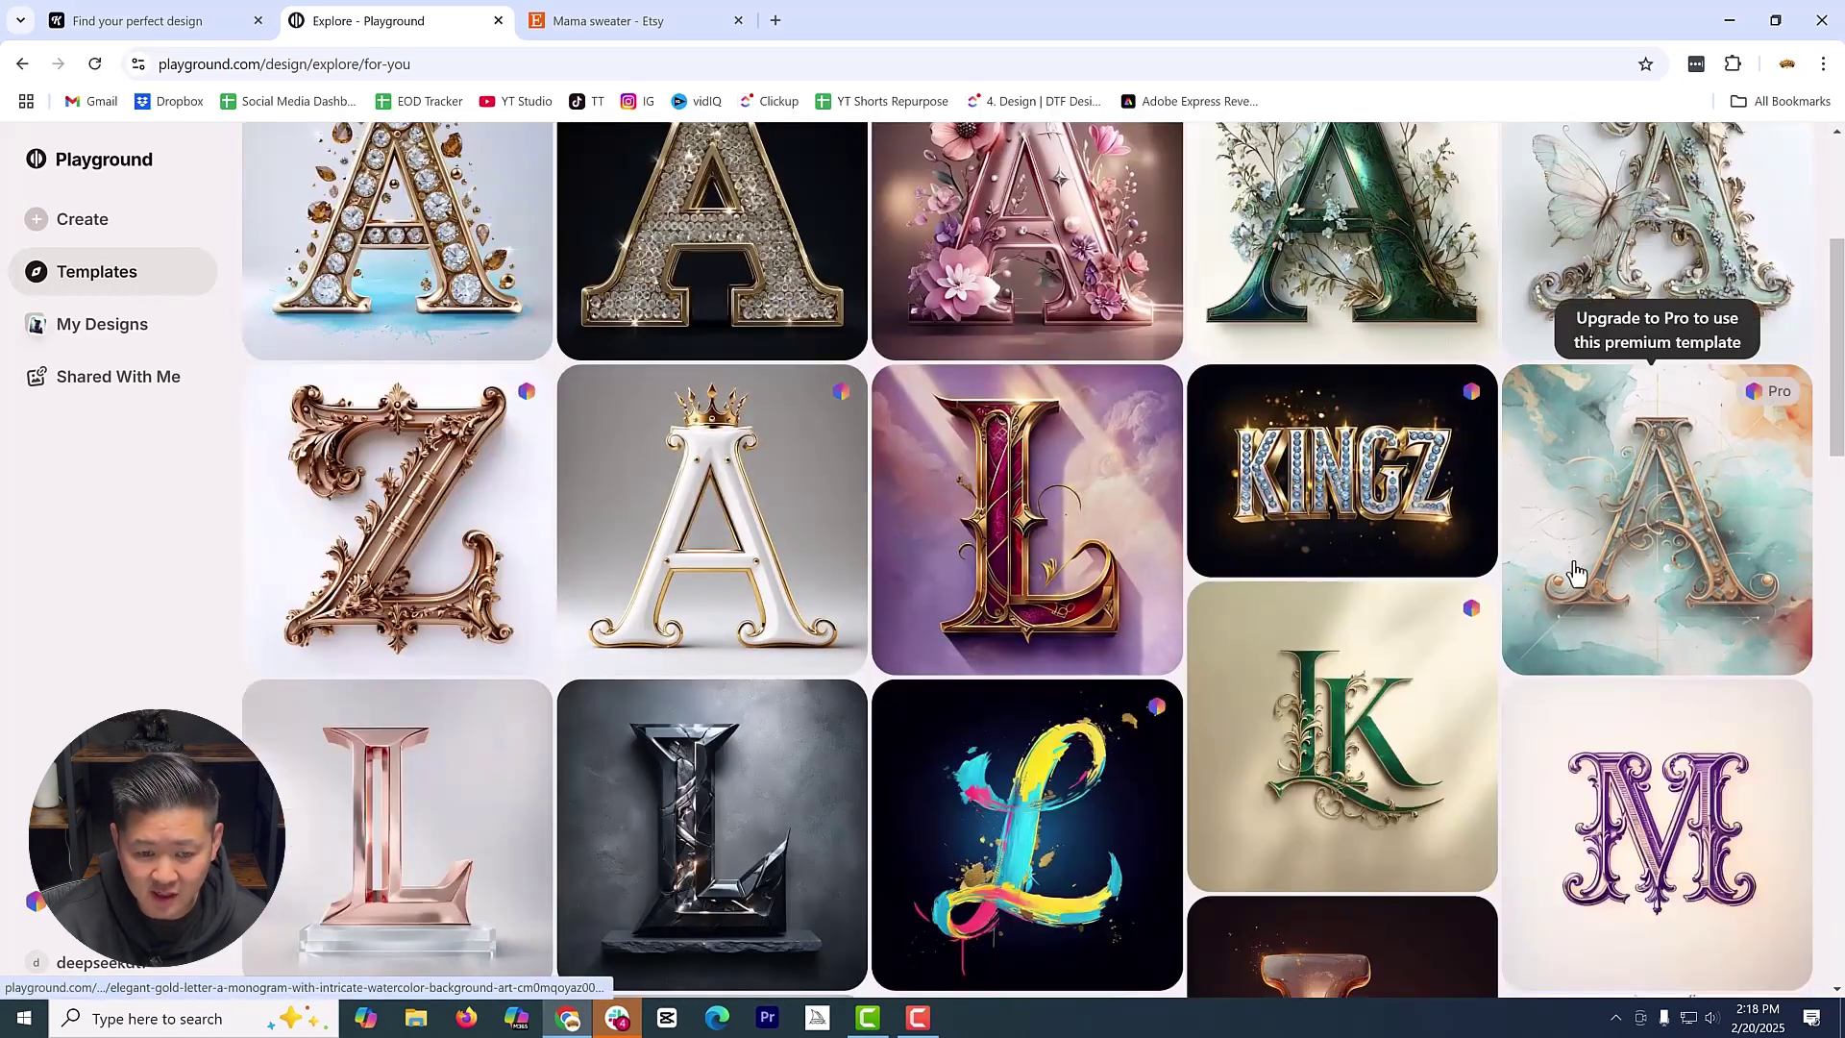
pyautogui.scroll(3, 768, 562)
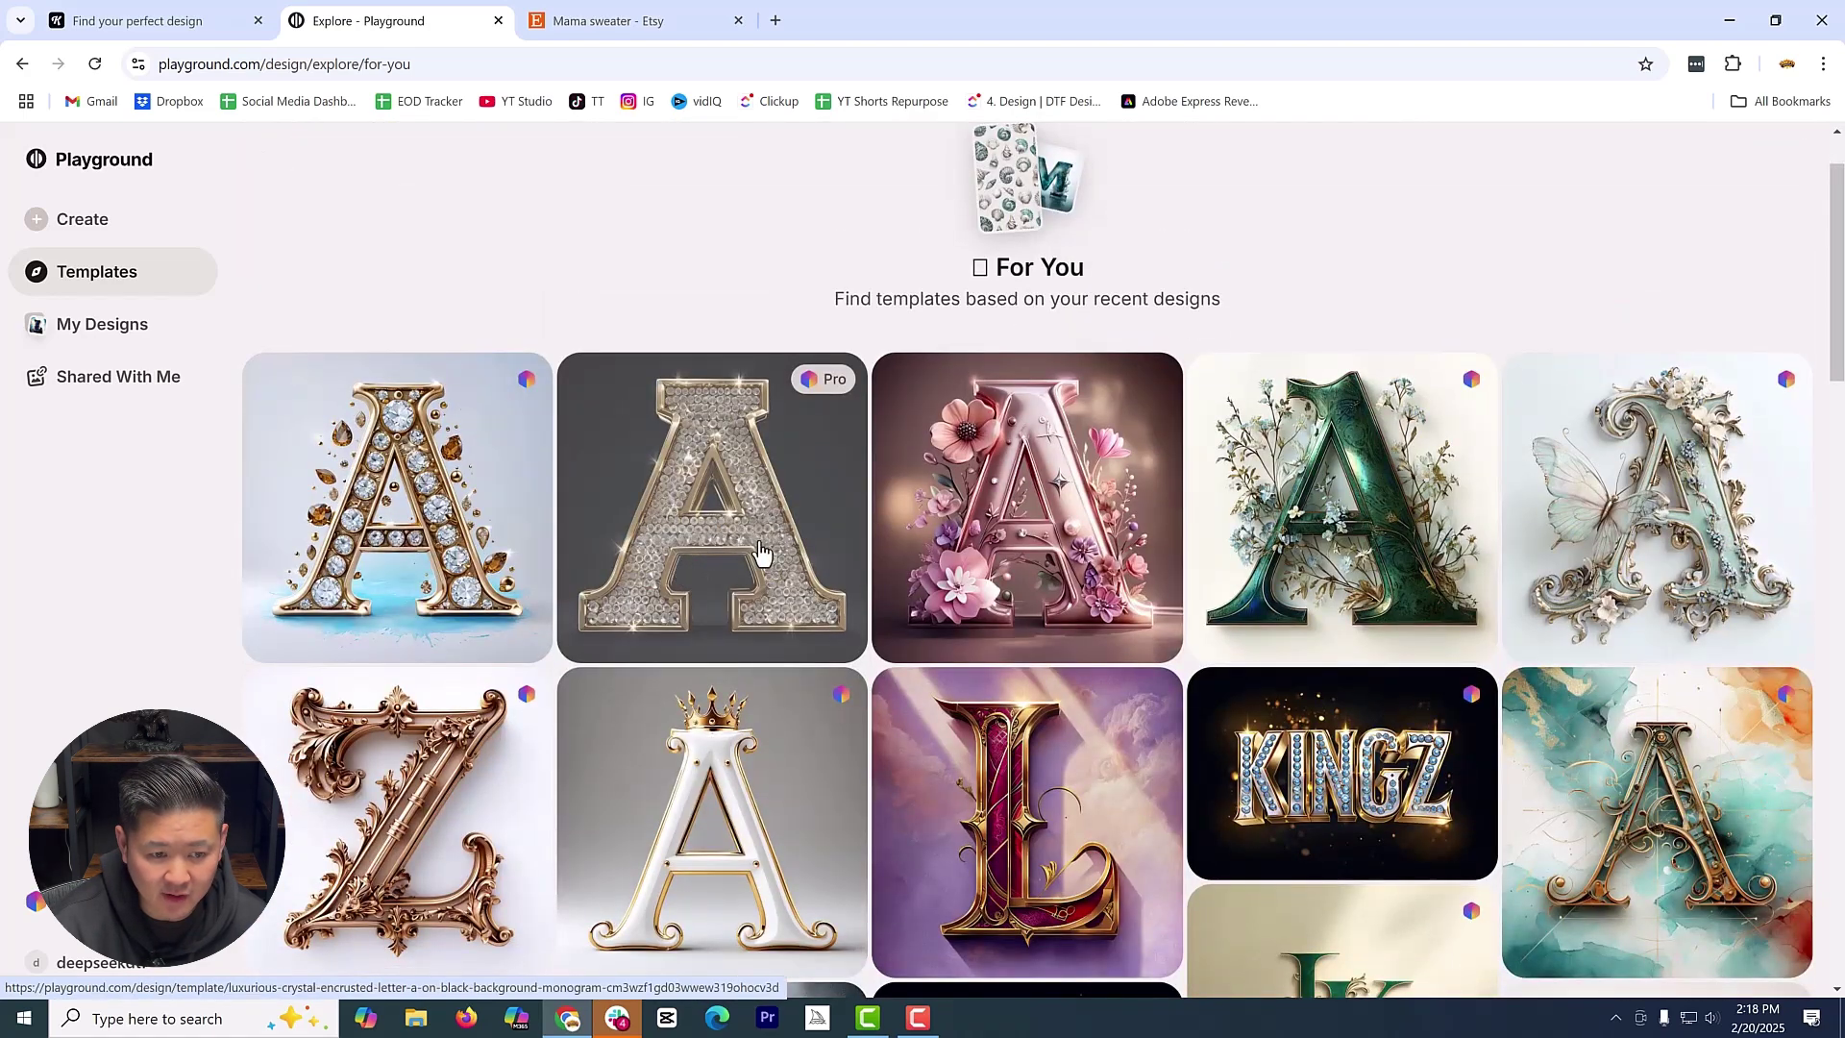
pyautogui.scroll(-9, 1035, 555)
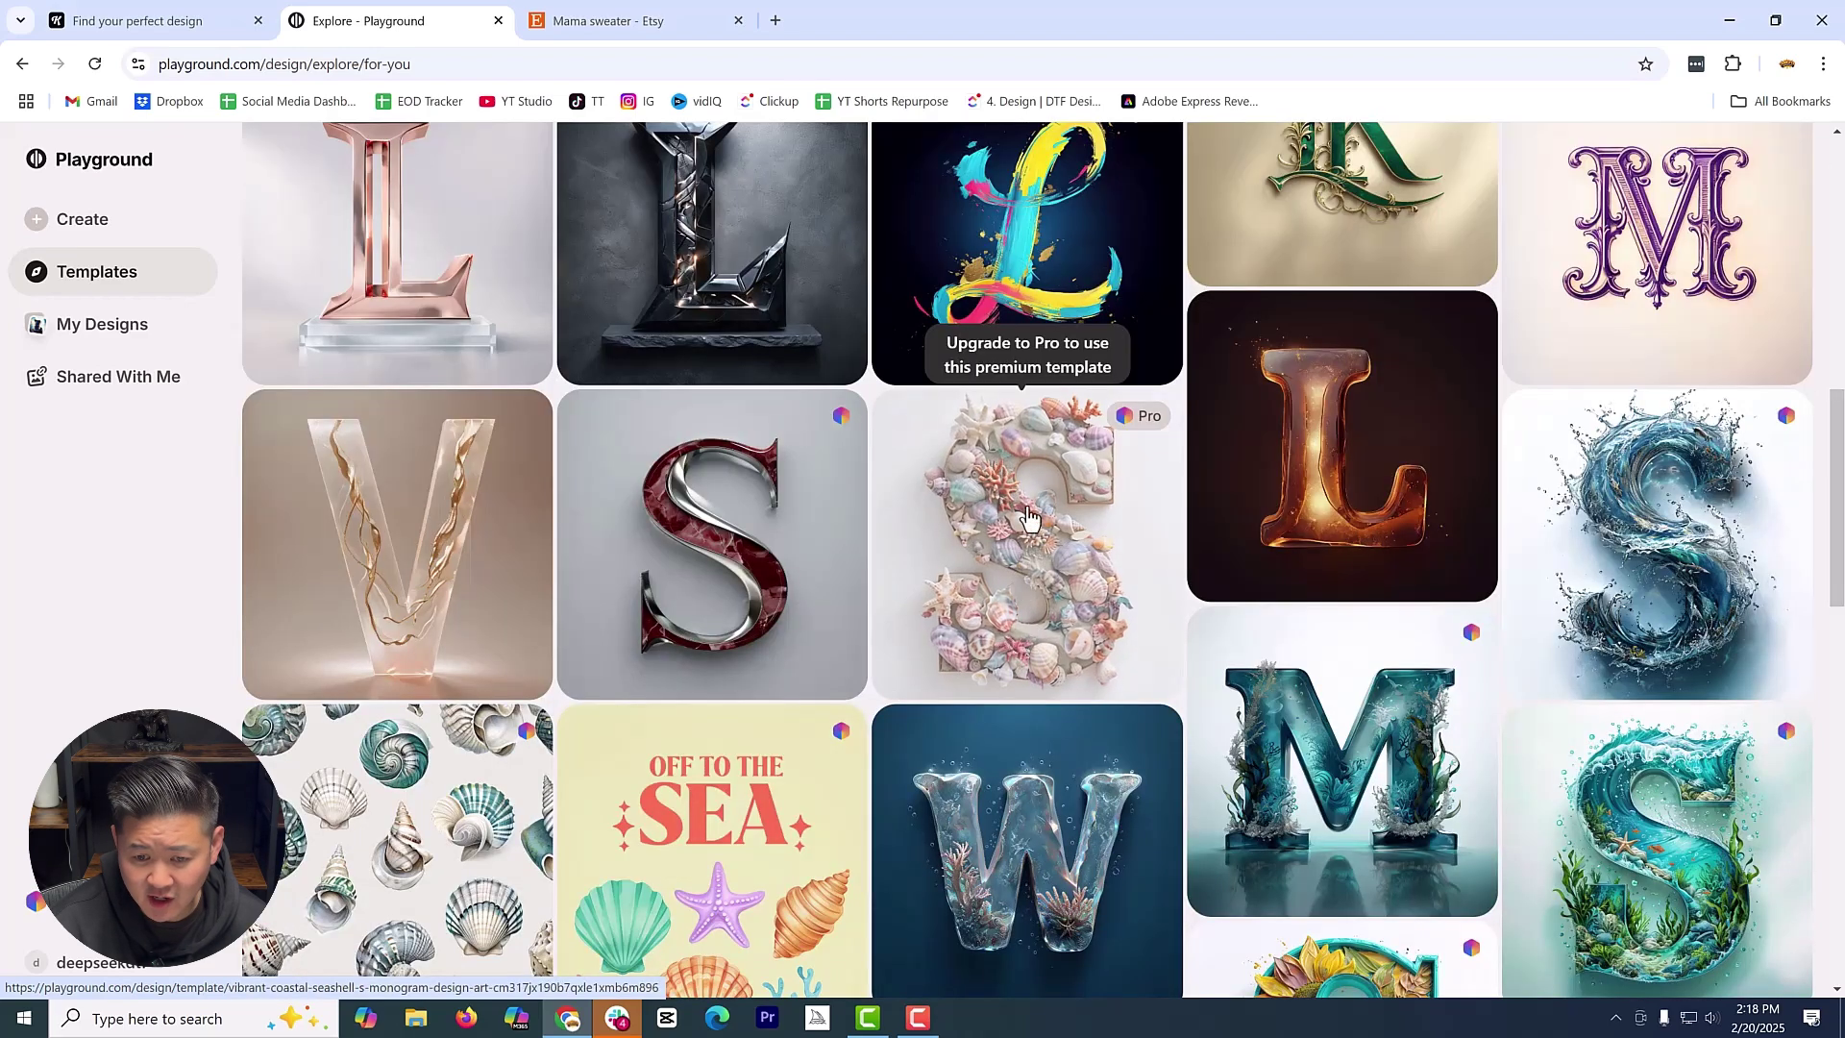
pyautogui.scroll(-3, 1672, 557)
pyautogui.scroll(-6, 663, 397)
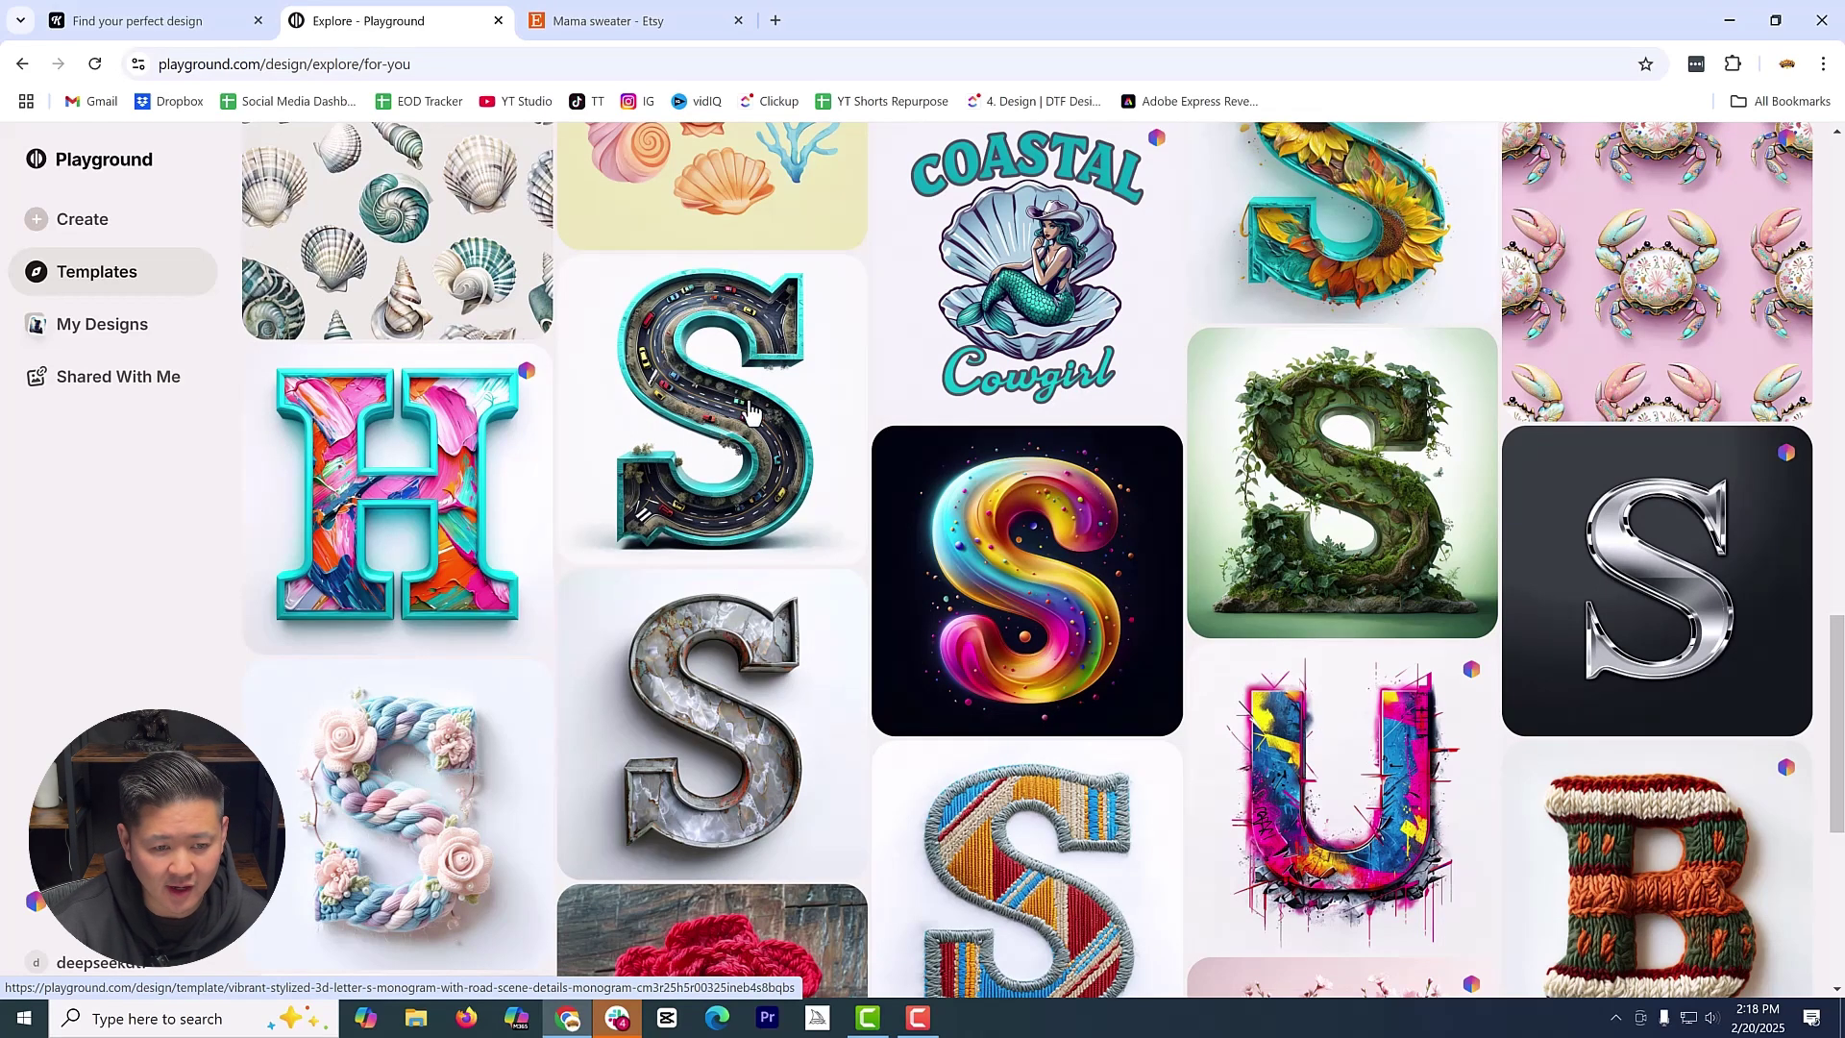
pyautogui.scroll(-5, 679, 336)
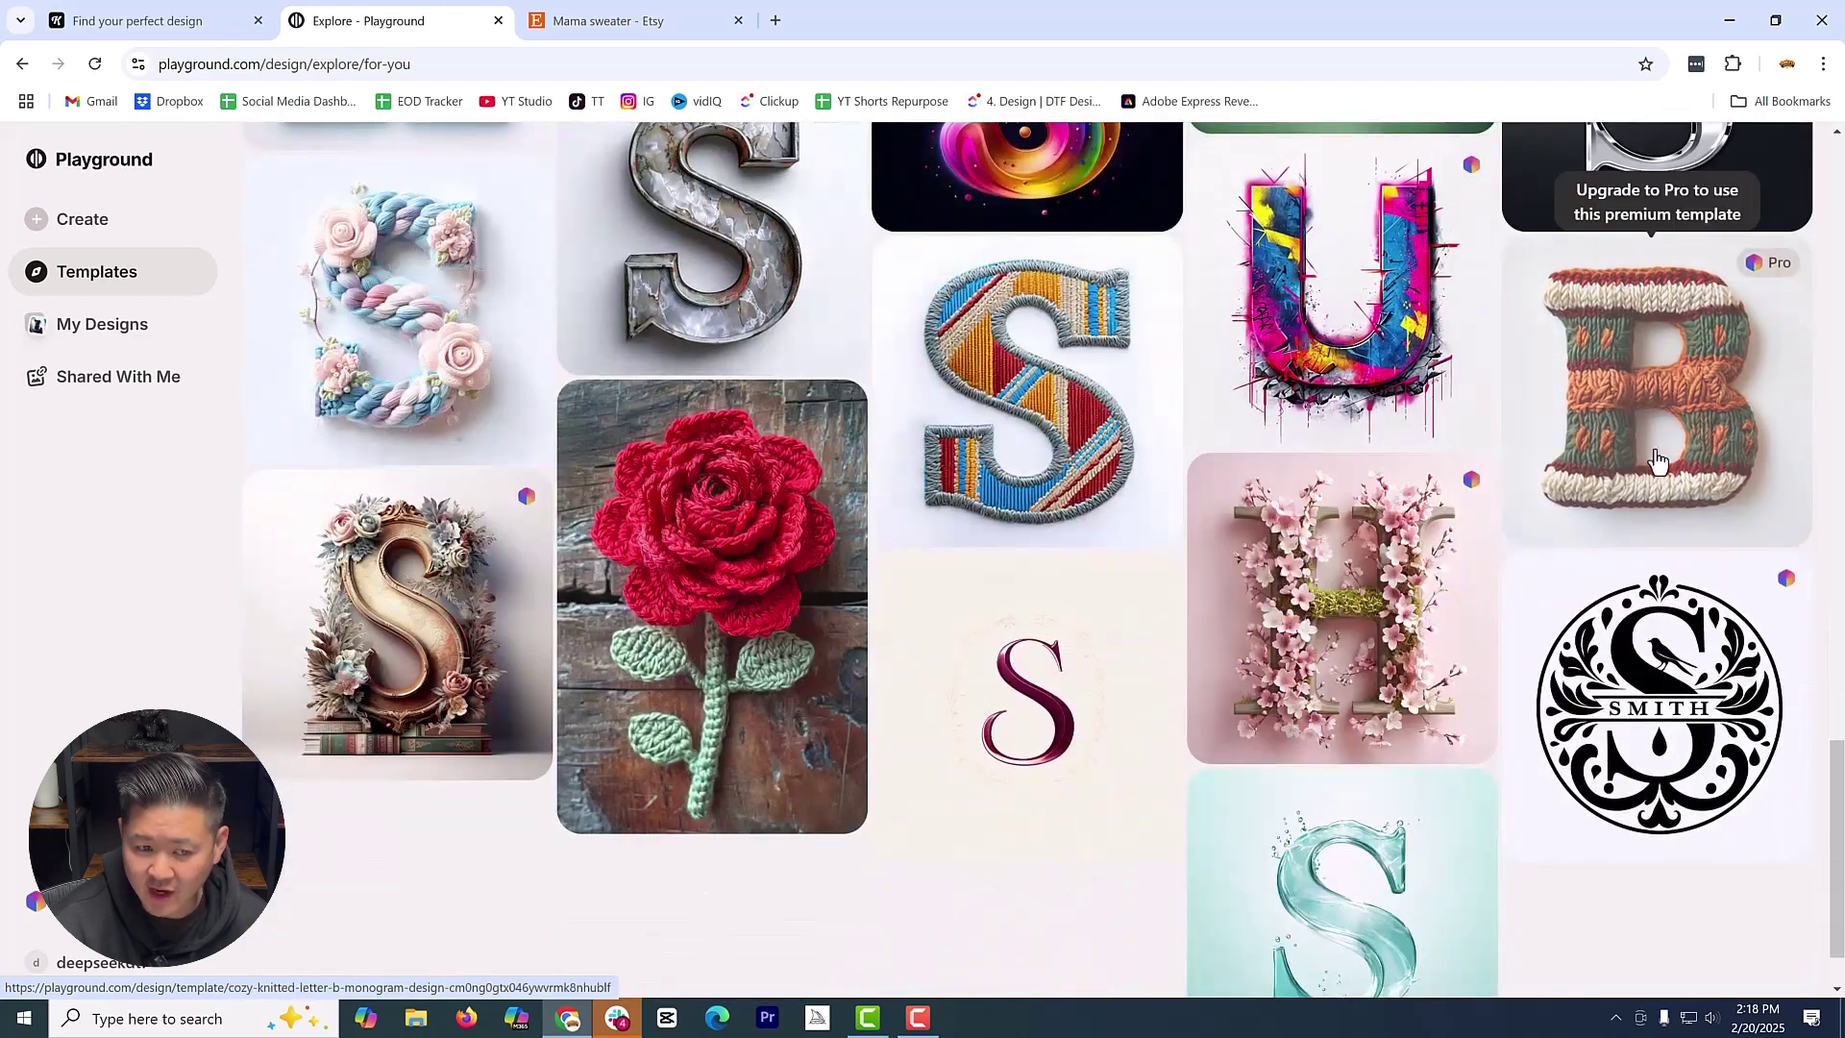
pyautogui.scroll(-15, 1654, 396)
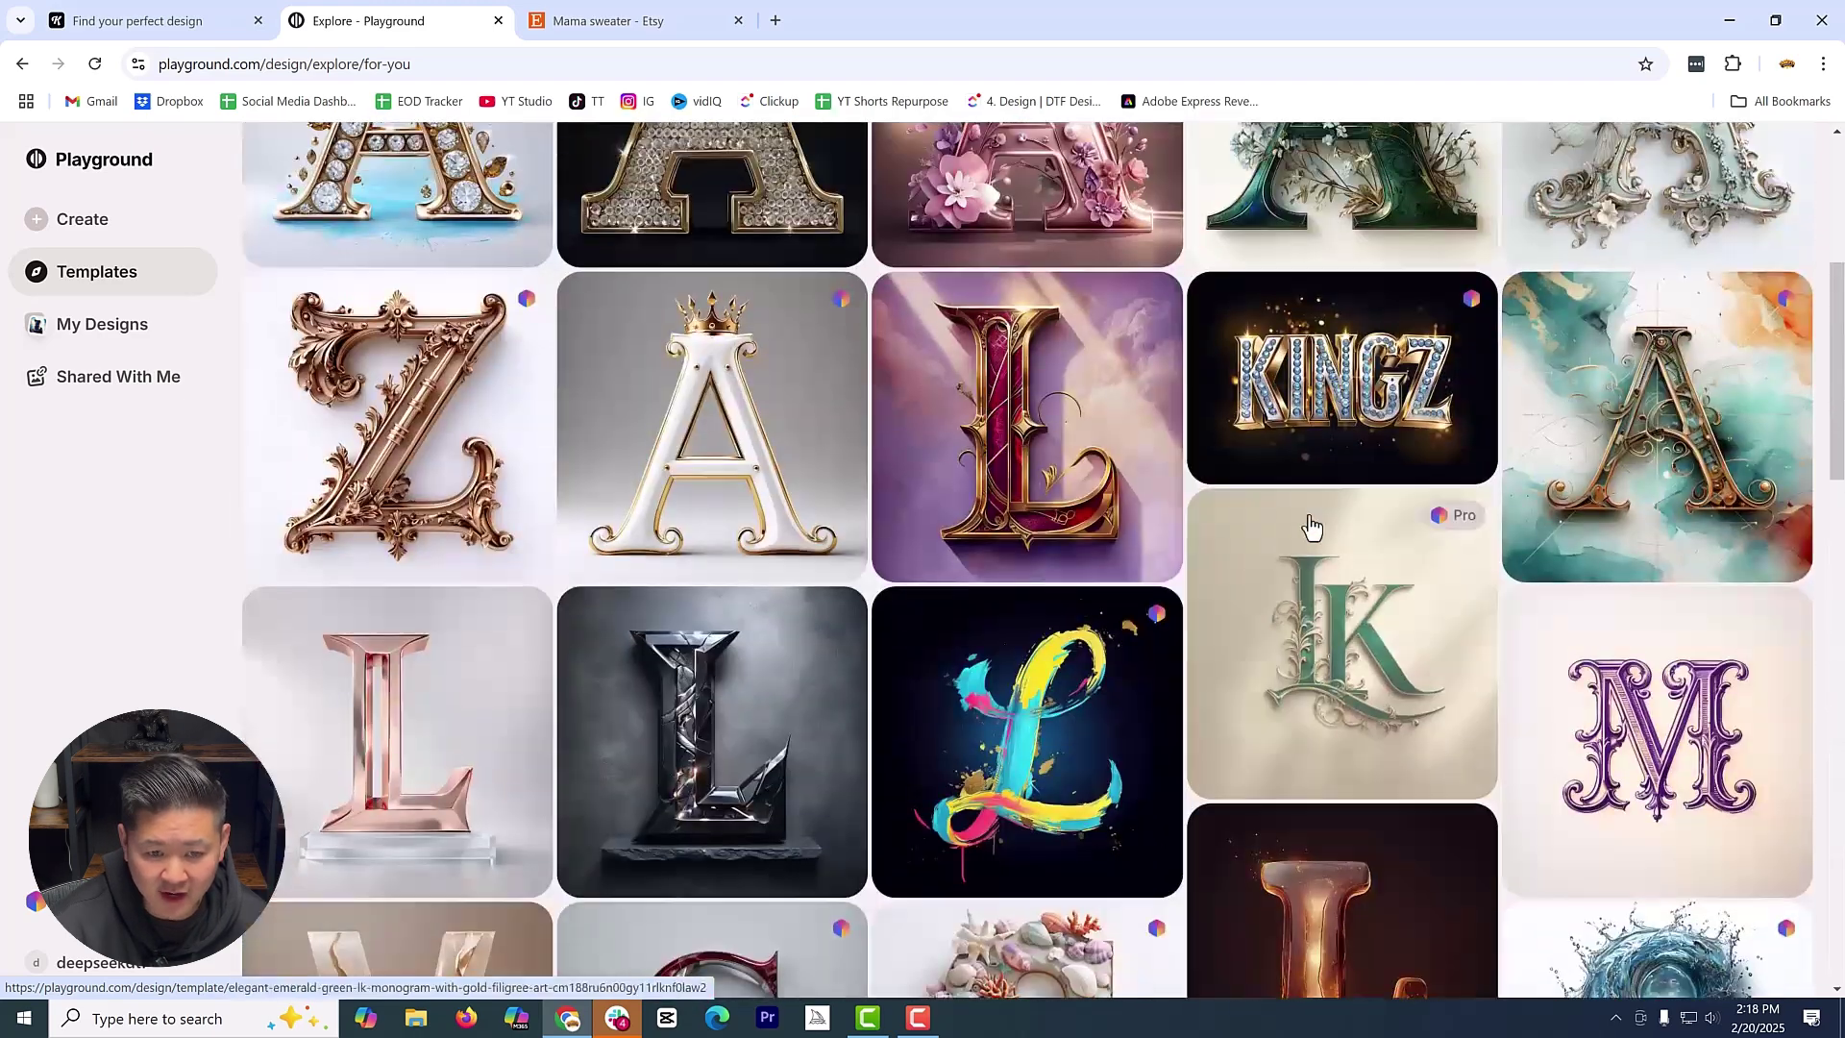
pyautogui.scroll(-20, 958, 468)
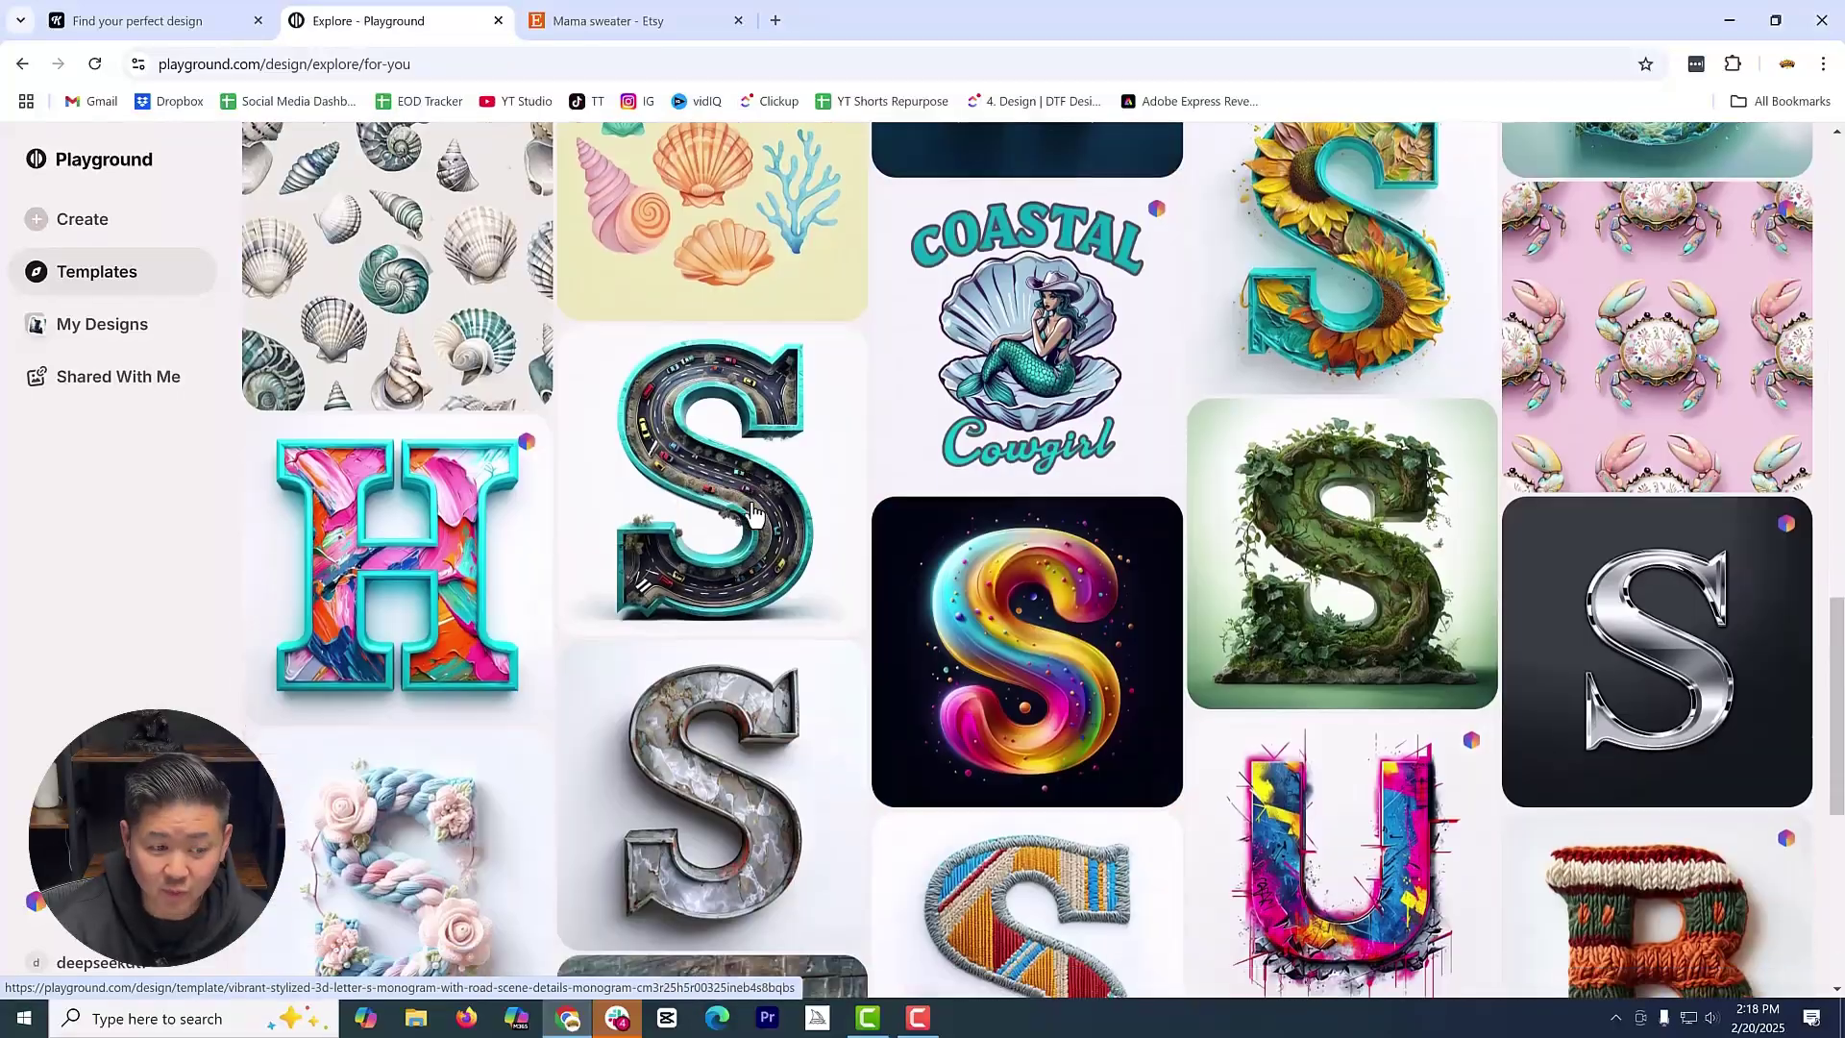
pyautogui.scroll(-3, 987, 506)
pyautogui.scroll(3, 1063, 527)
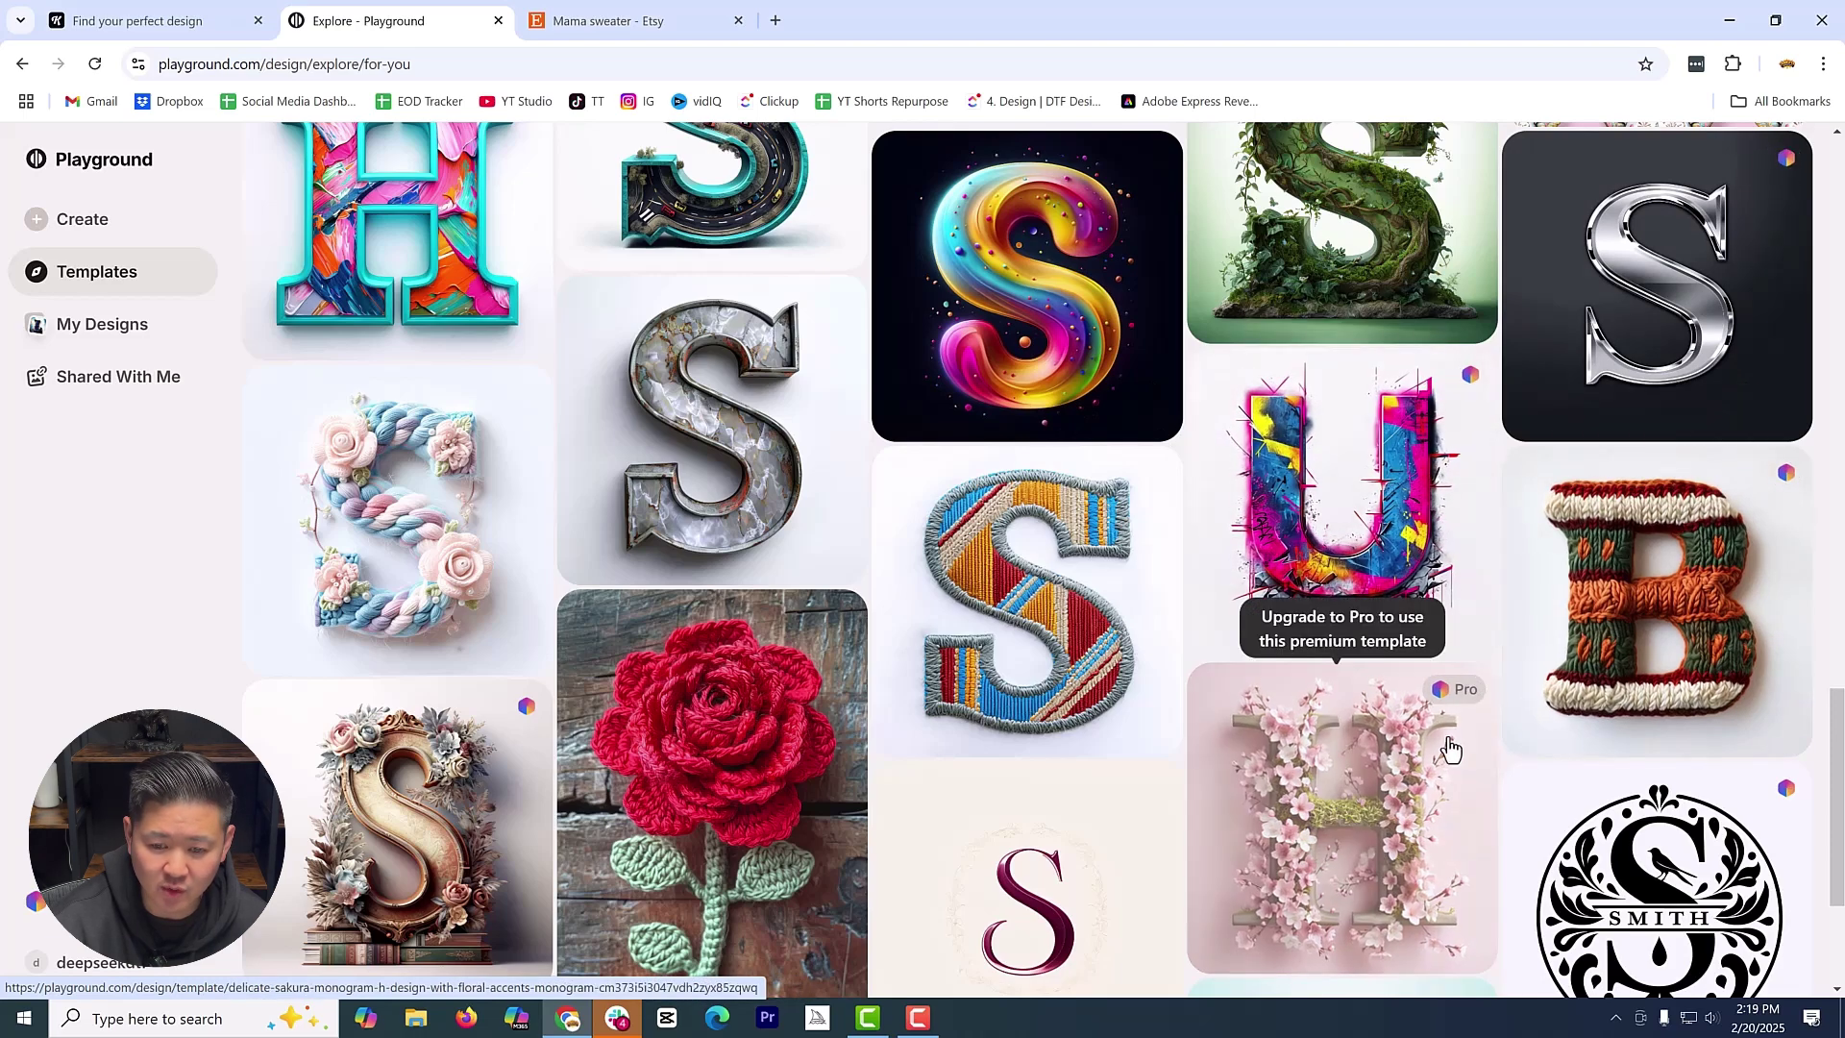
pyautogui.scroll(3, 869, 486)
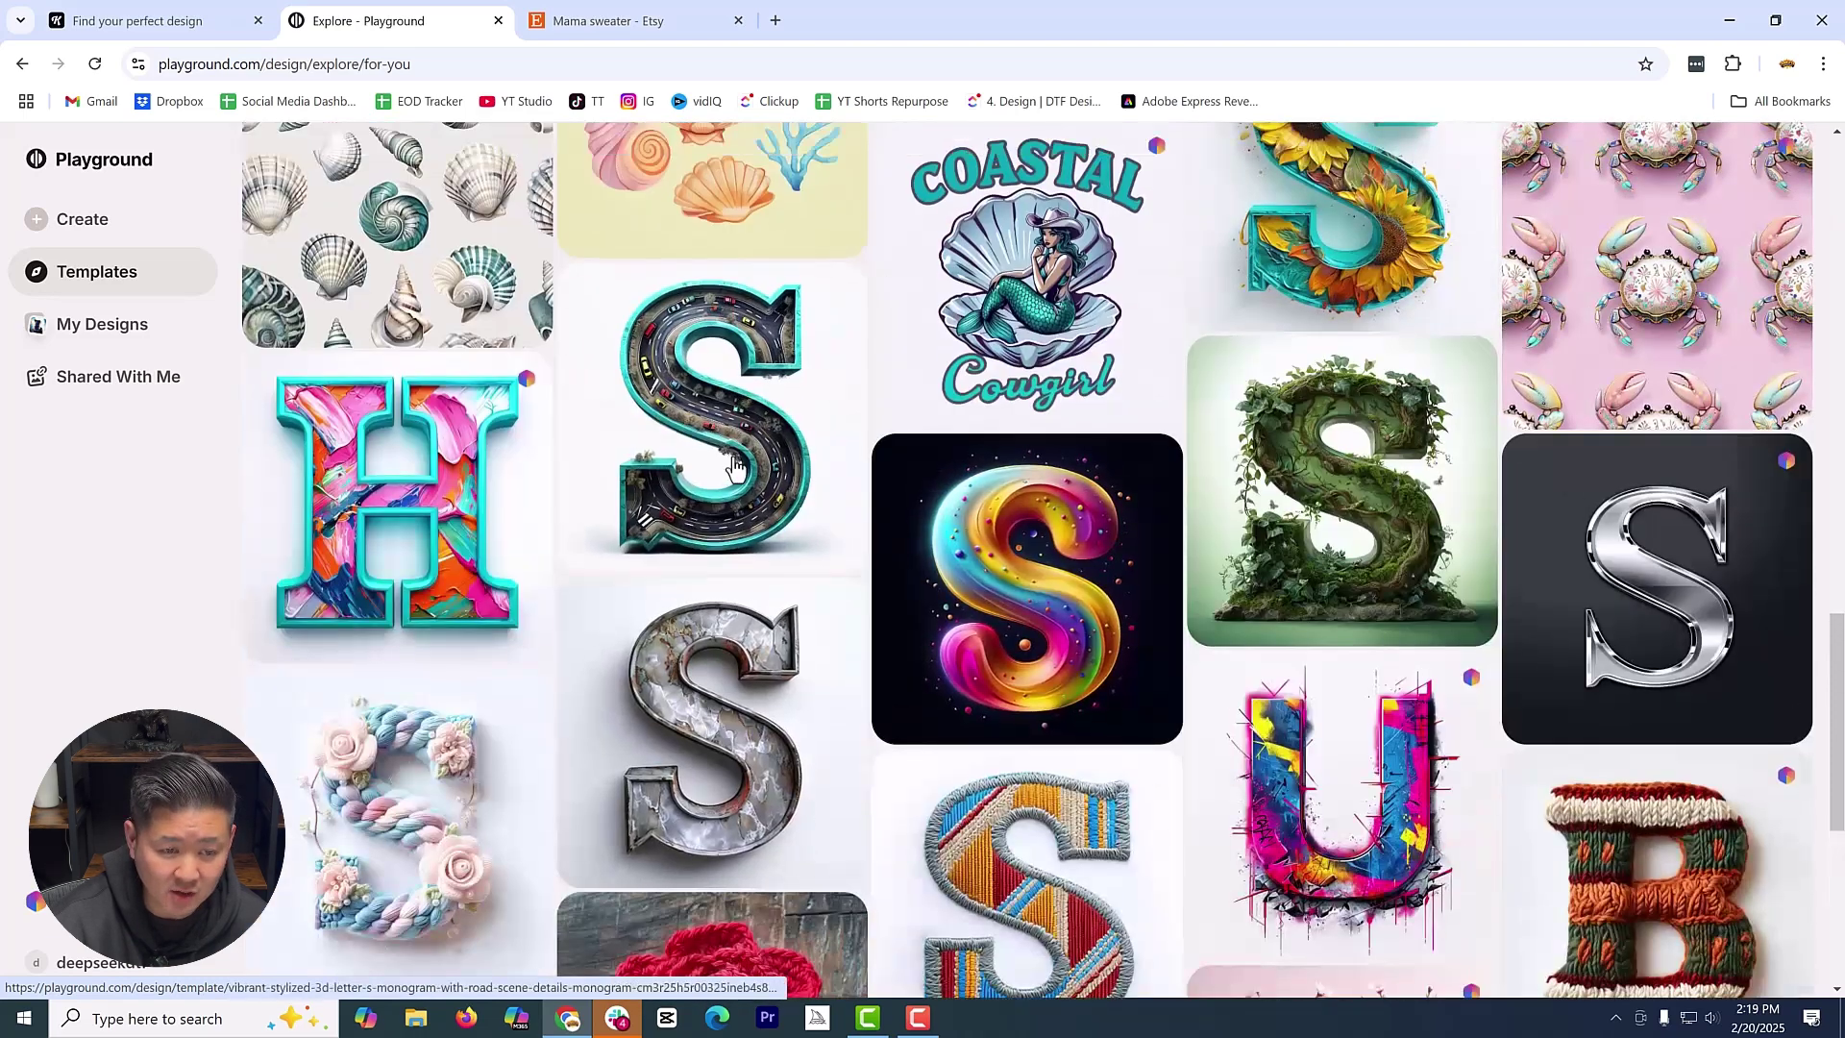
# Open the crochet rosebud letter S template for editing
pyautogui.click(415, 787)
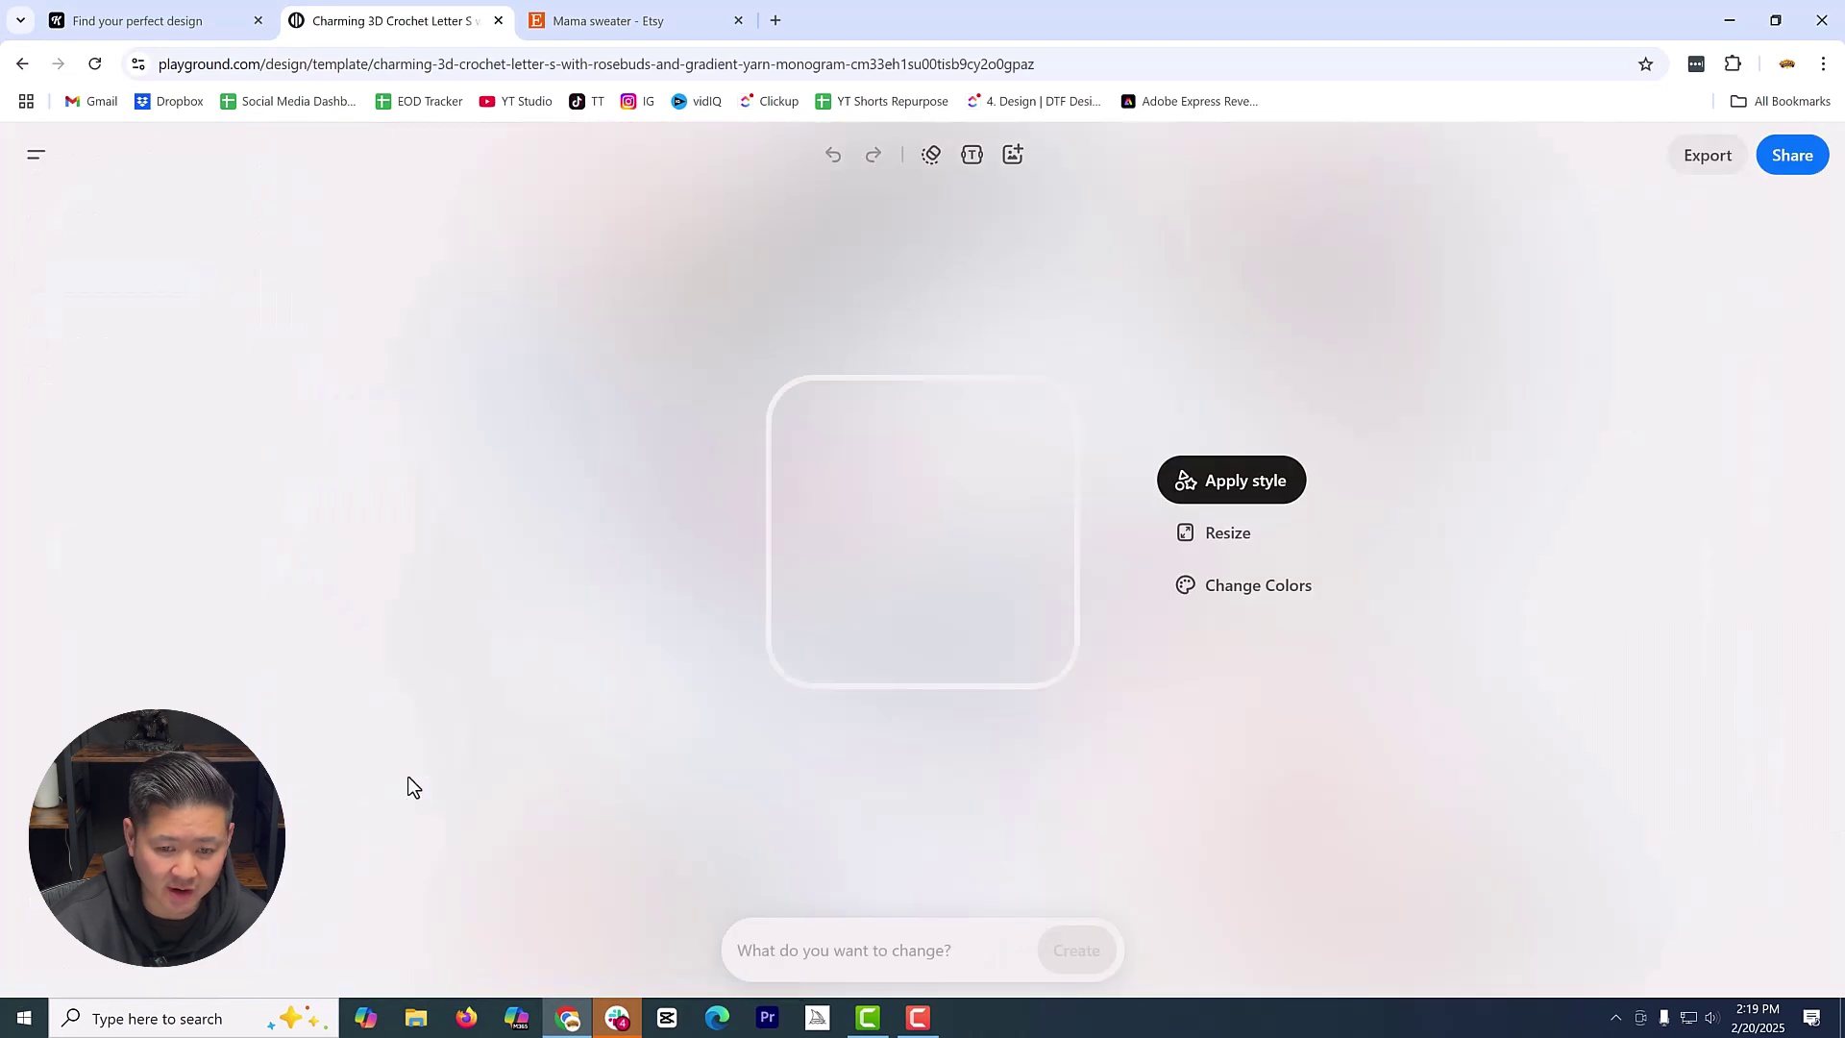
pyautogui.scroll(-5, 139, 672)
pyautogui.scroll(3, 139, 673)
pyautogui.scroll(2, 140, 672)
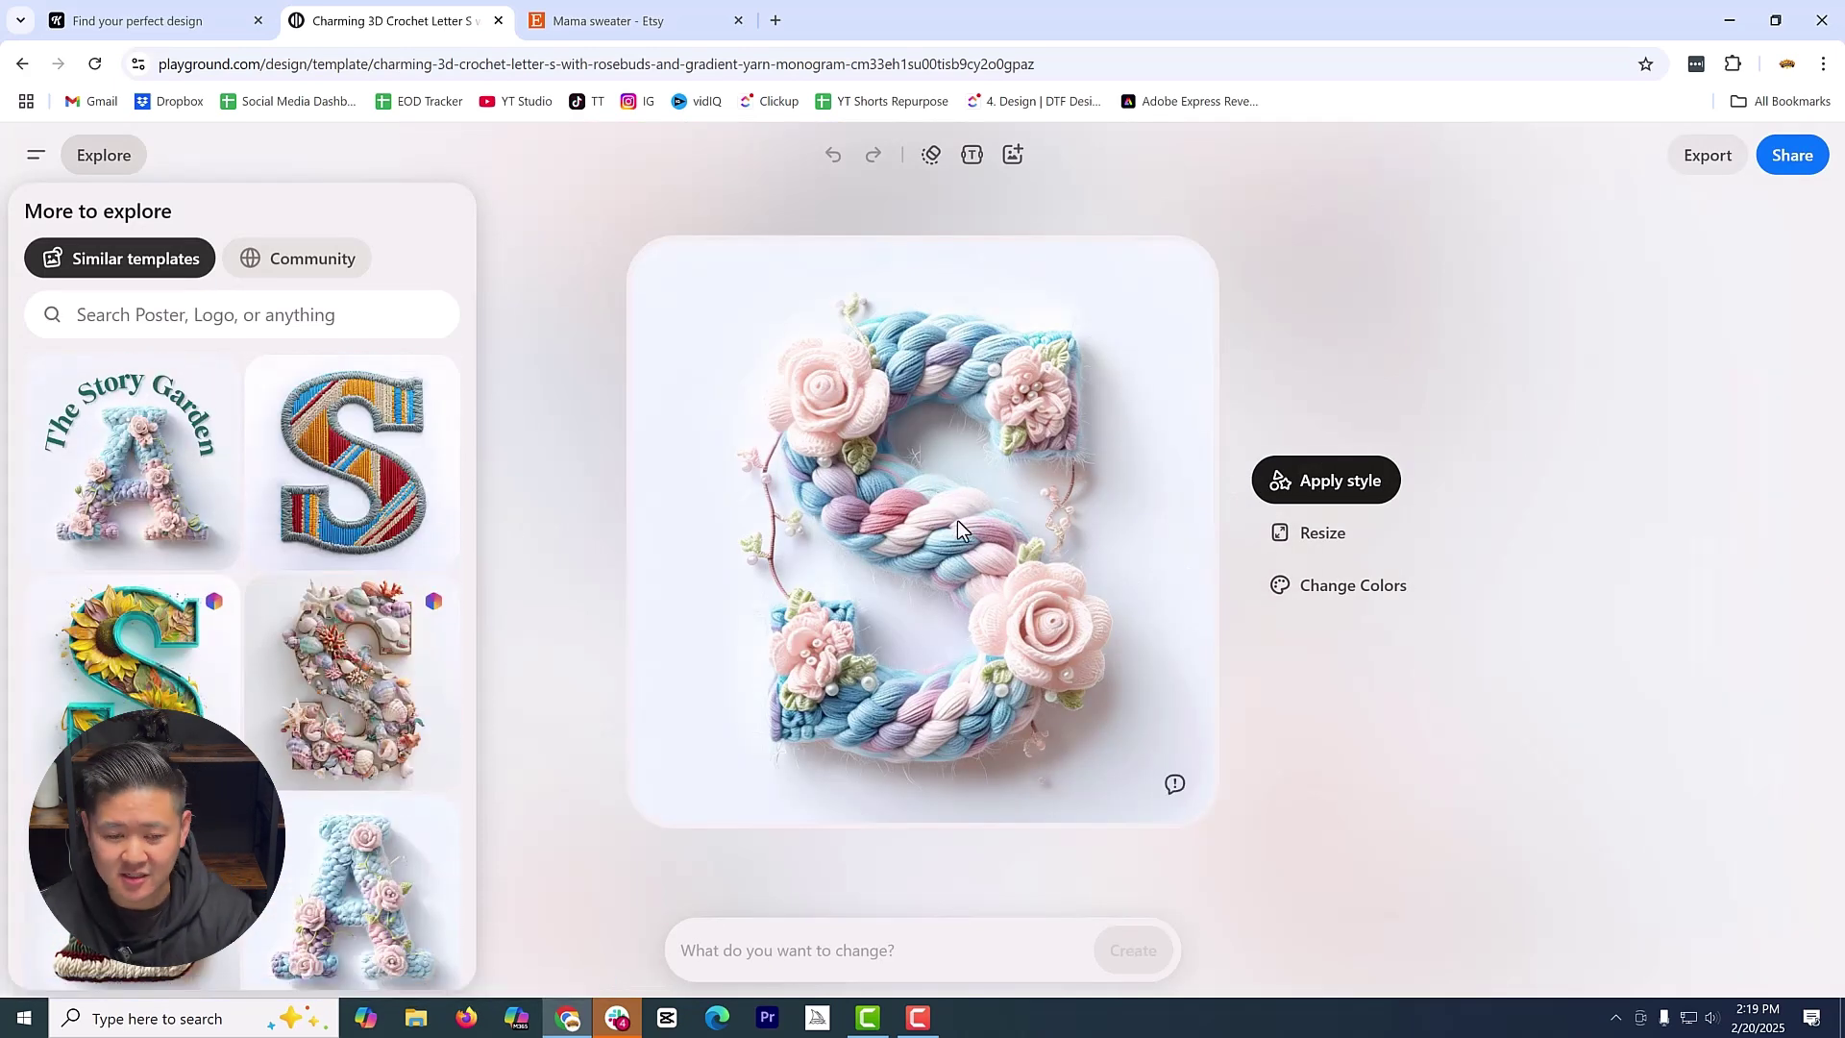
# Regenerate the design with the prompt 'Change to M' to make a crochet letter M
pyautogui.click(939, 956)
pyautogui.write('Change to M')
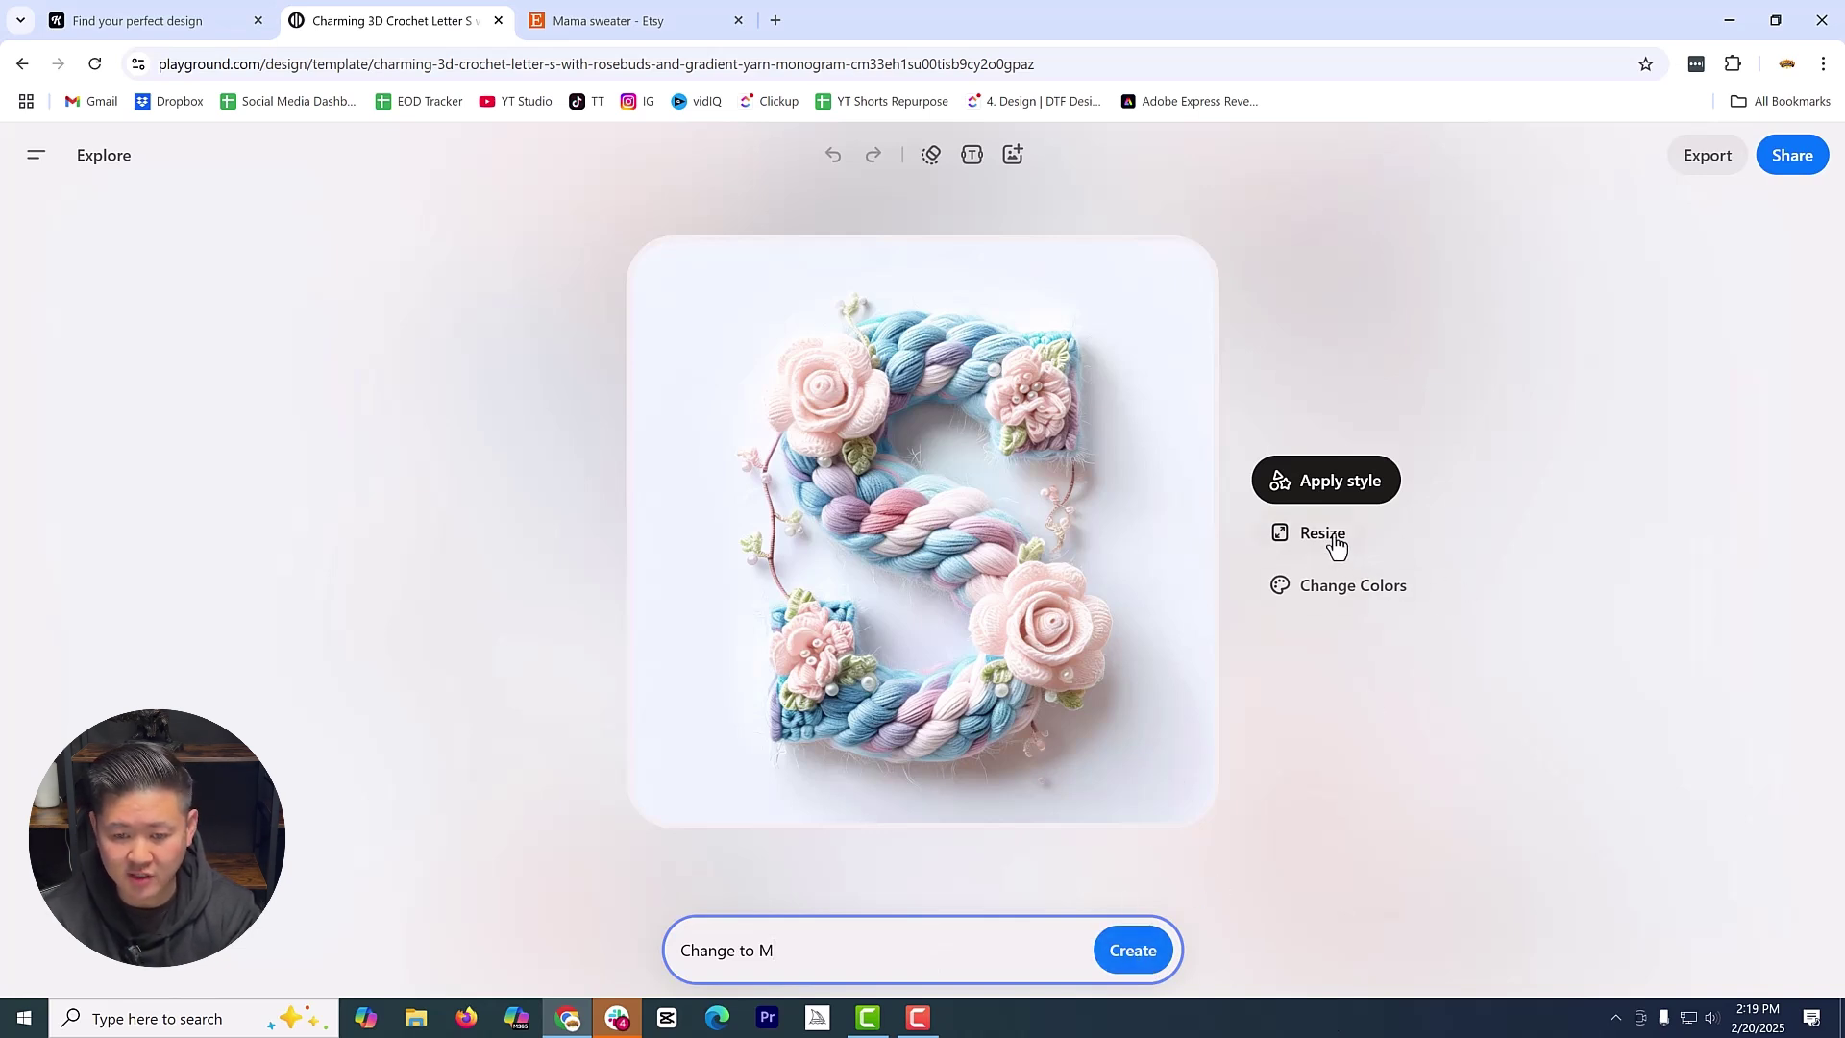
pyautogui.click(1124, 961)
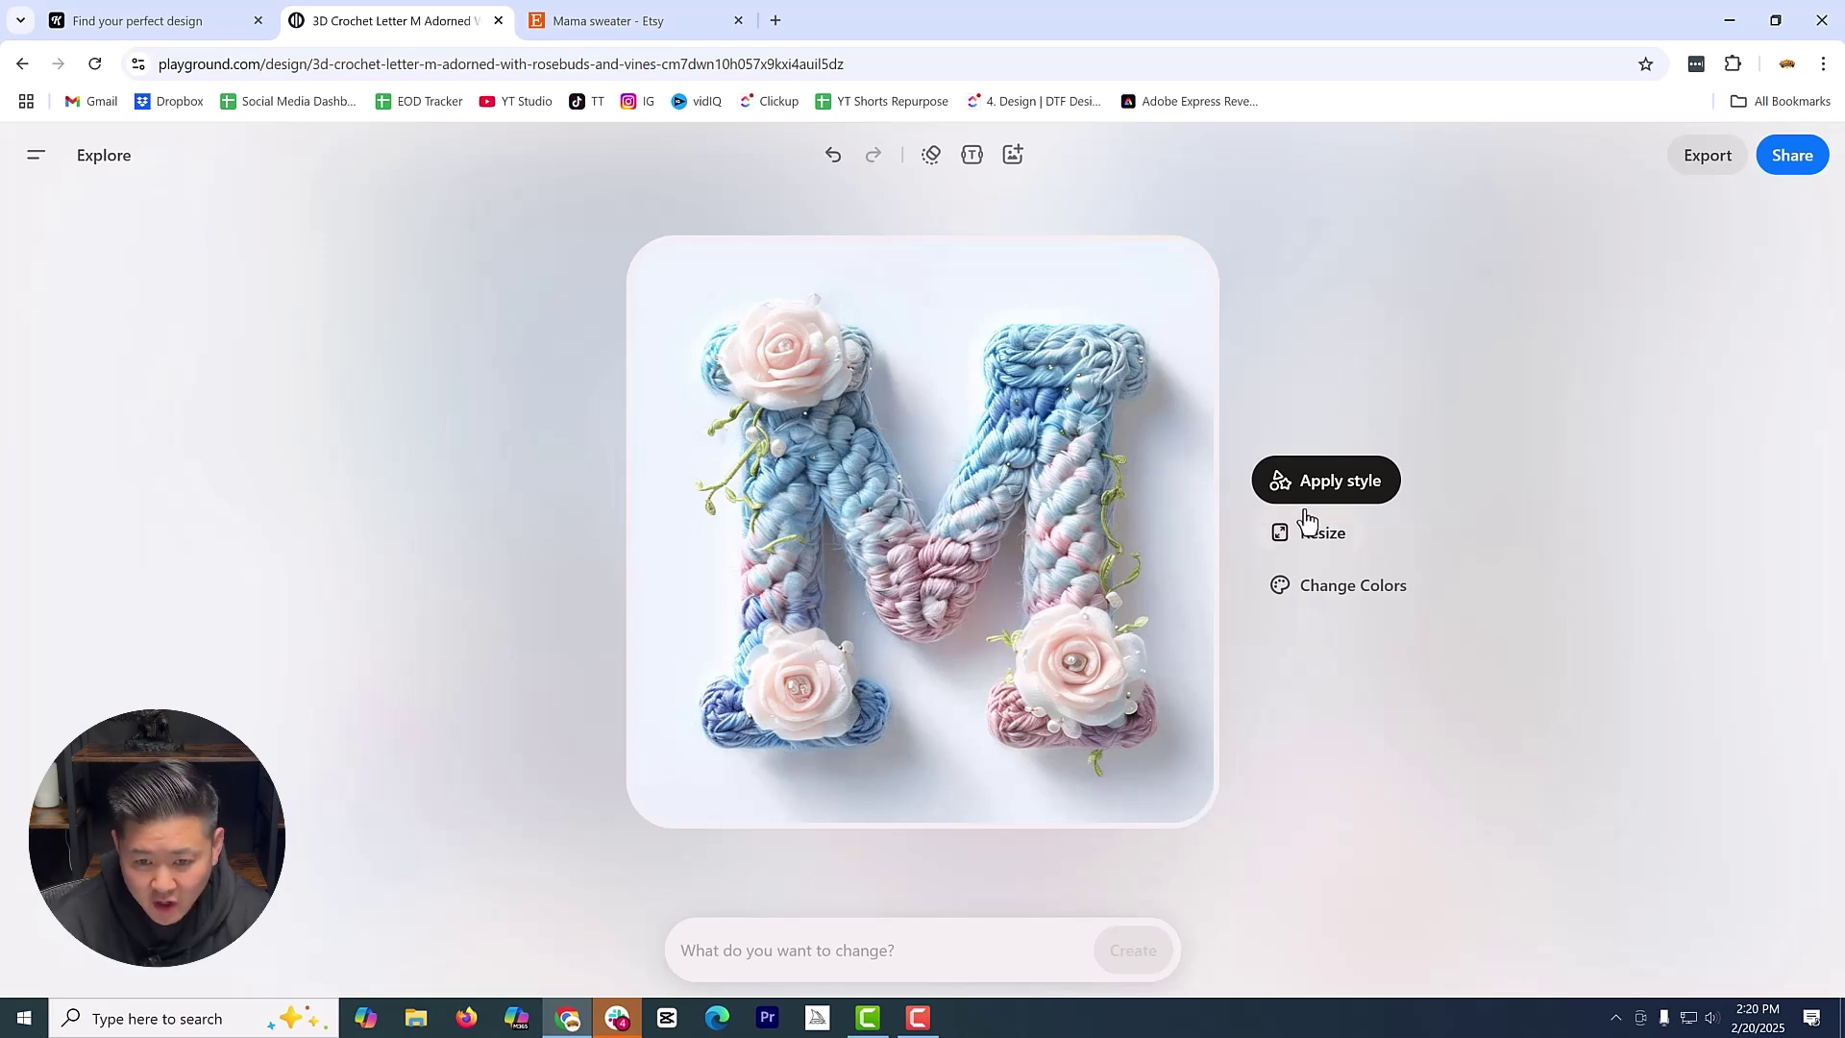
# Regenerate the M with the prompt 'change to M with less roses', giving three rosebuds
pyautogui.click(834, 943)
pyautogui.write('cha')
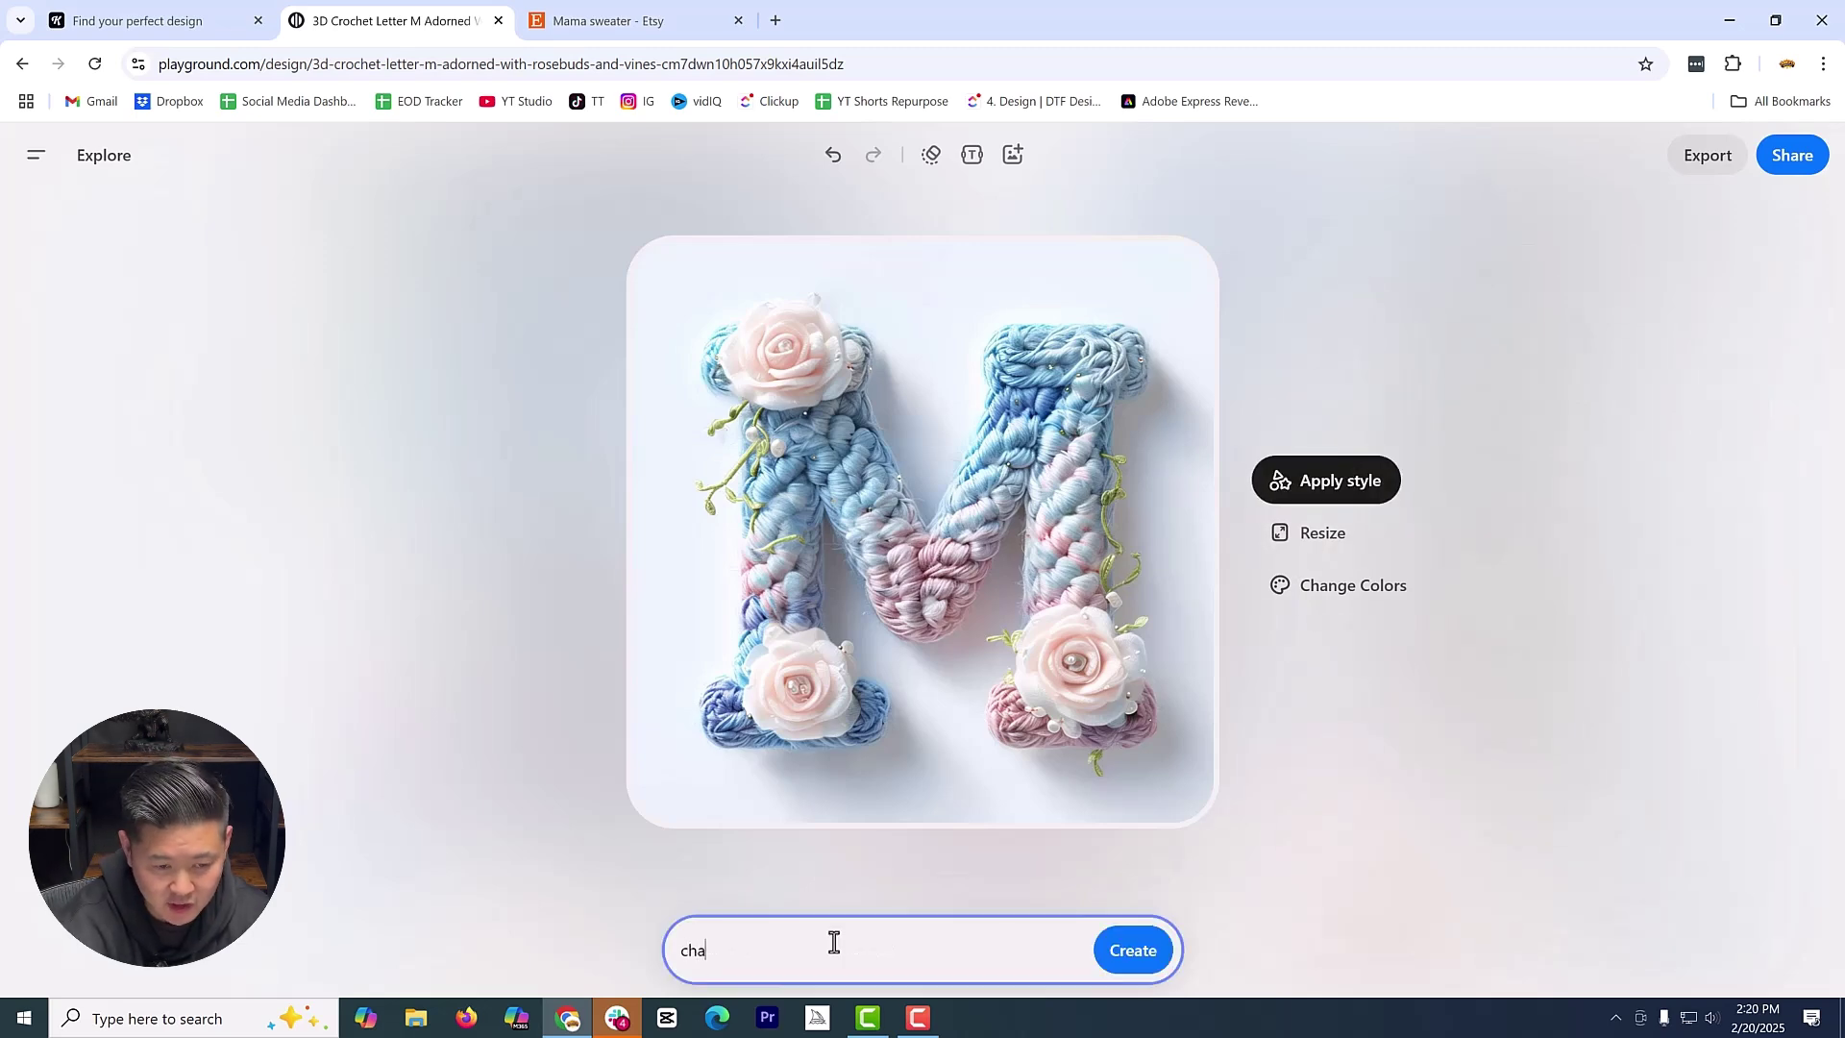
pyautogui.write('nge to M without ')
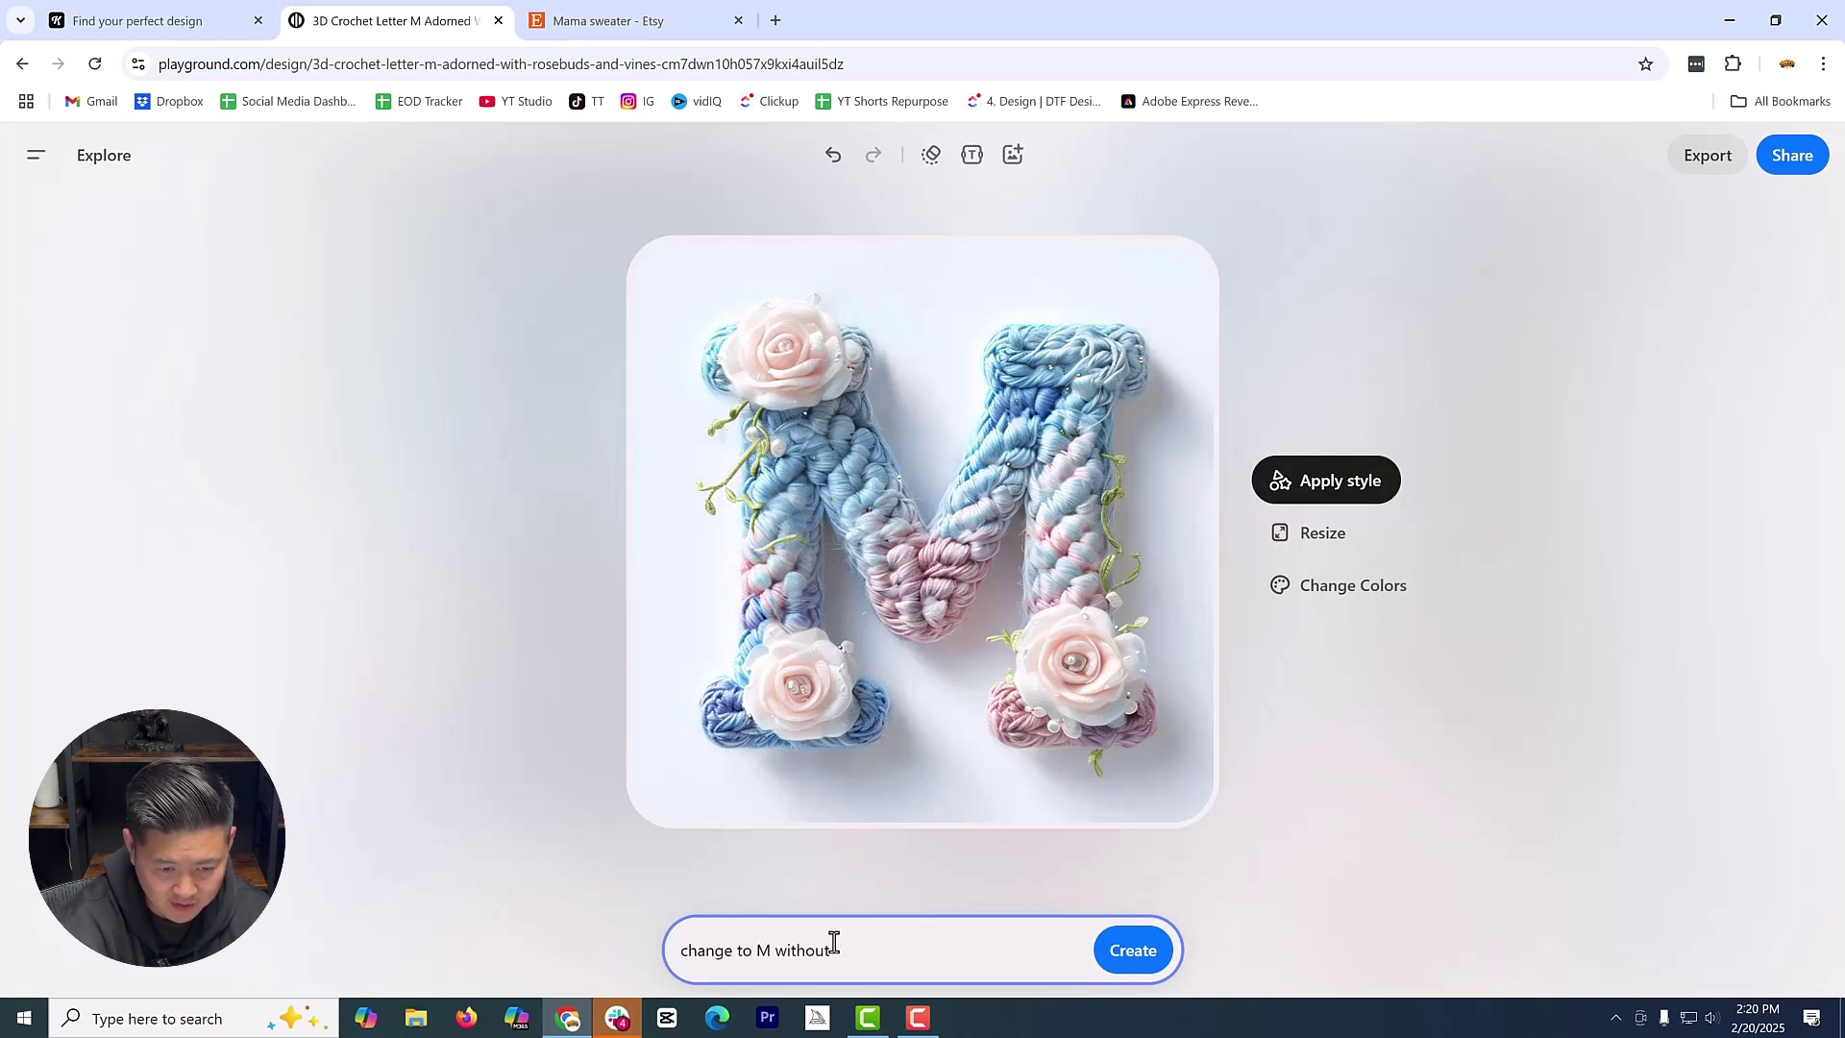
pyautogui.write(' less roses')
pyautogui.press('Return')
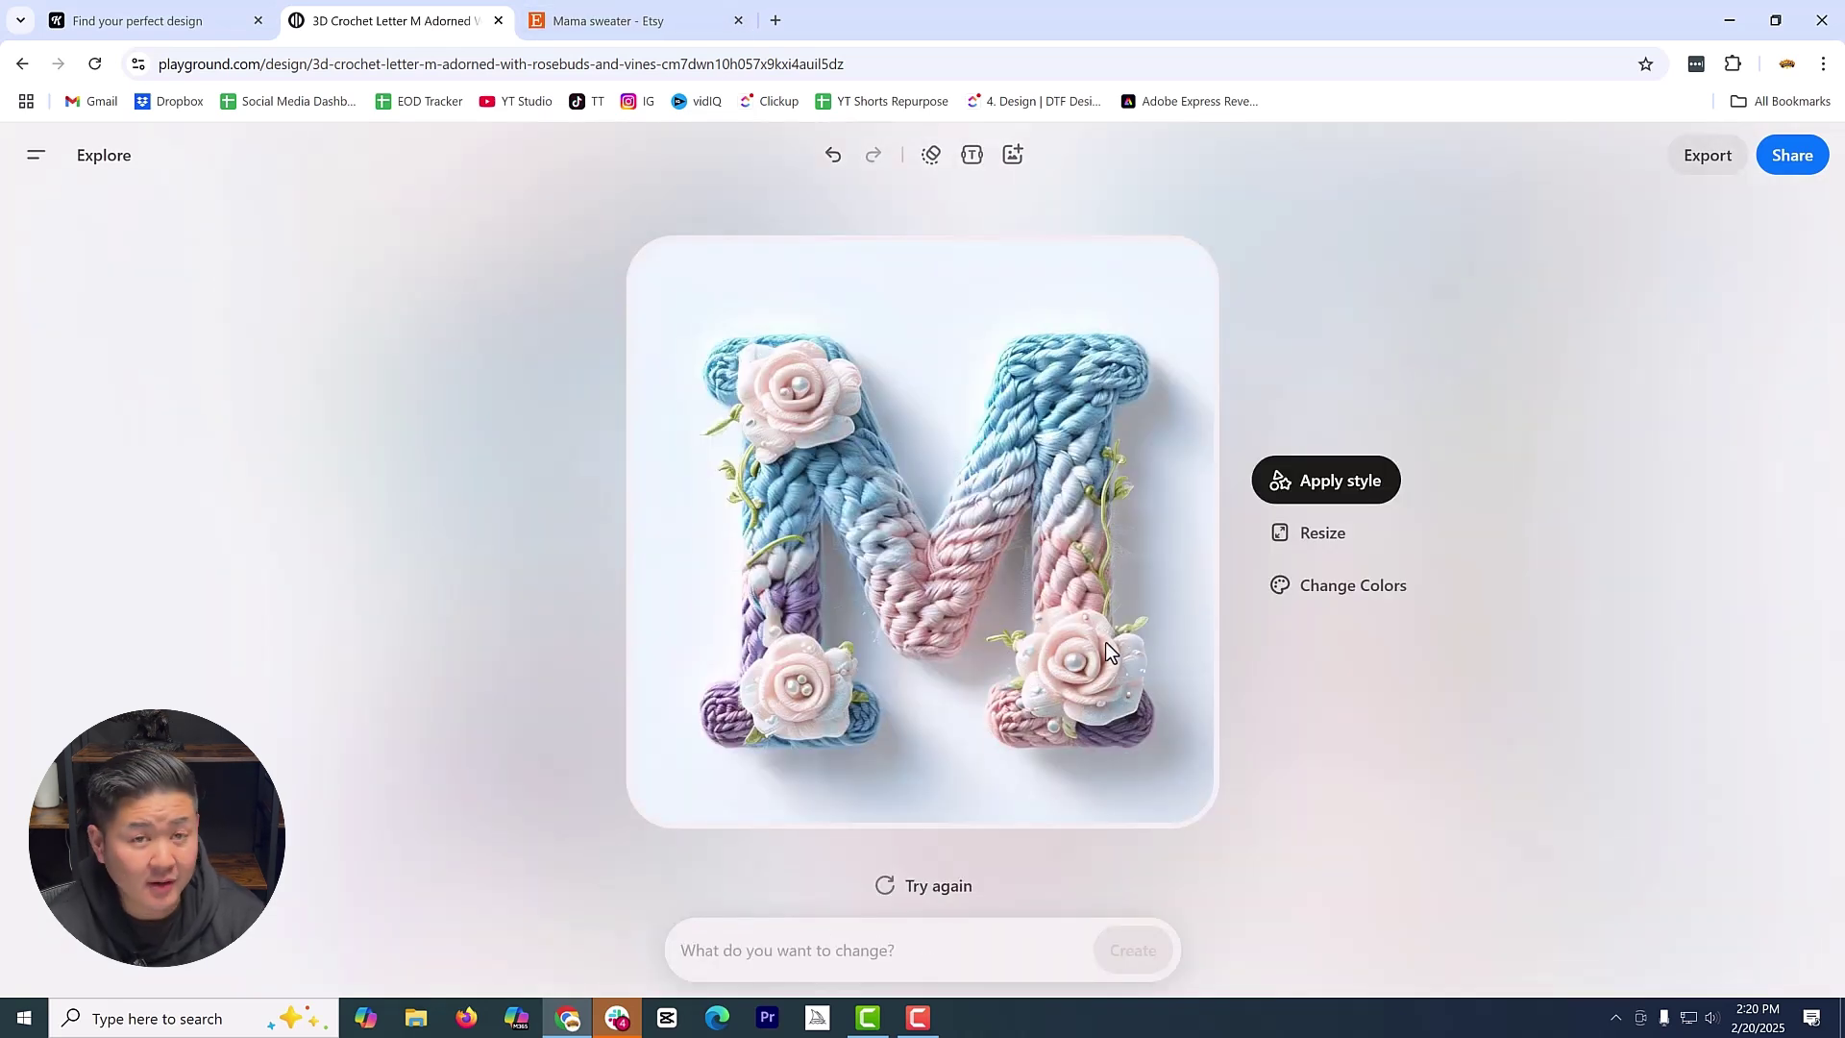
pyautogui.click(999, 949)
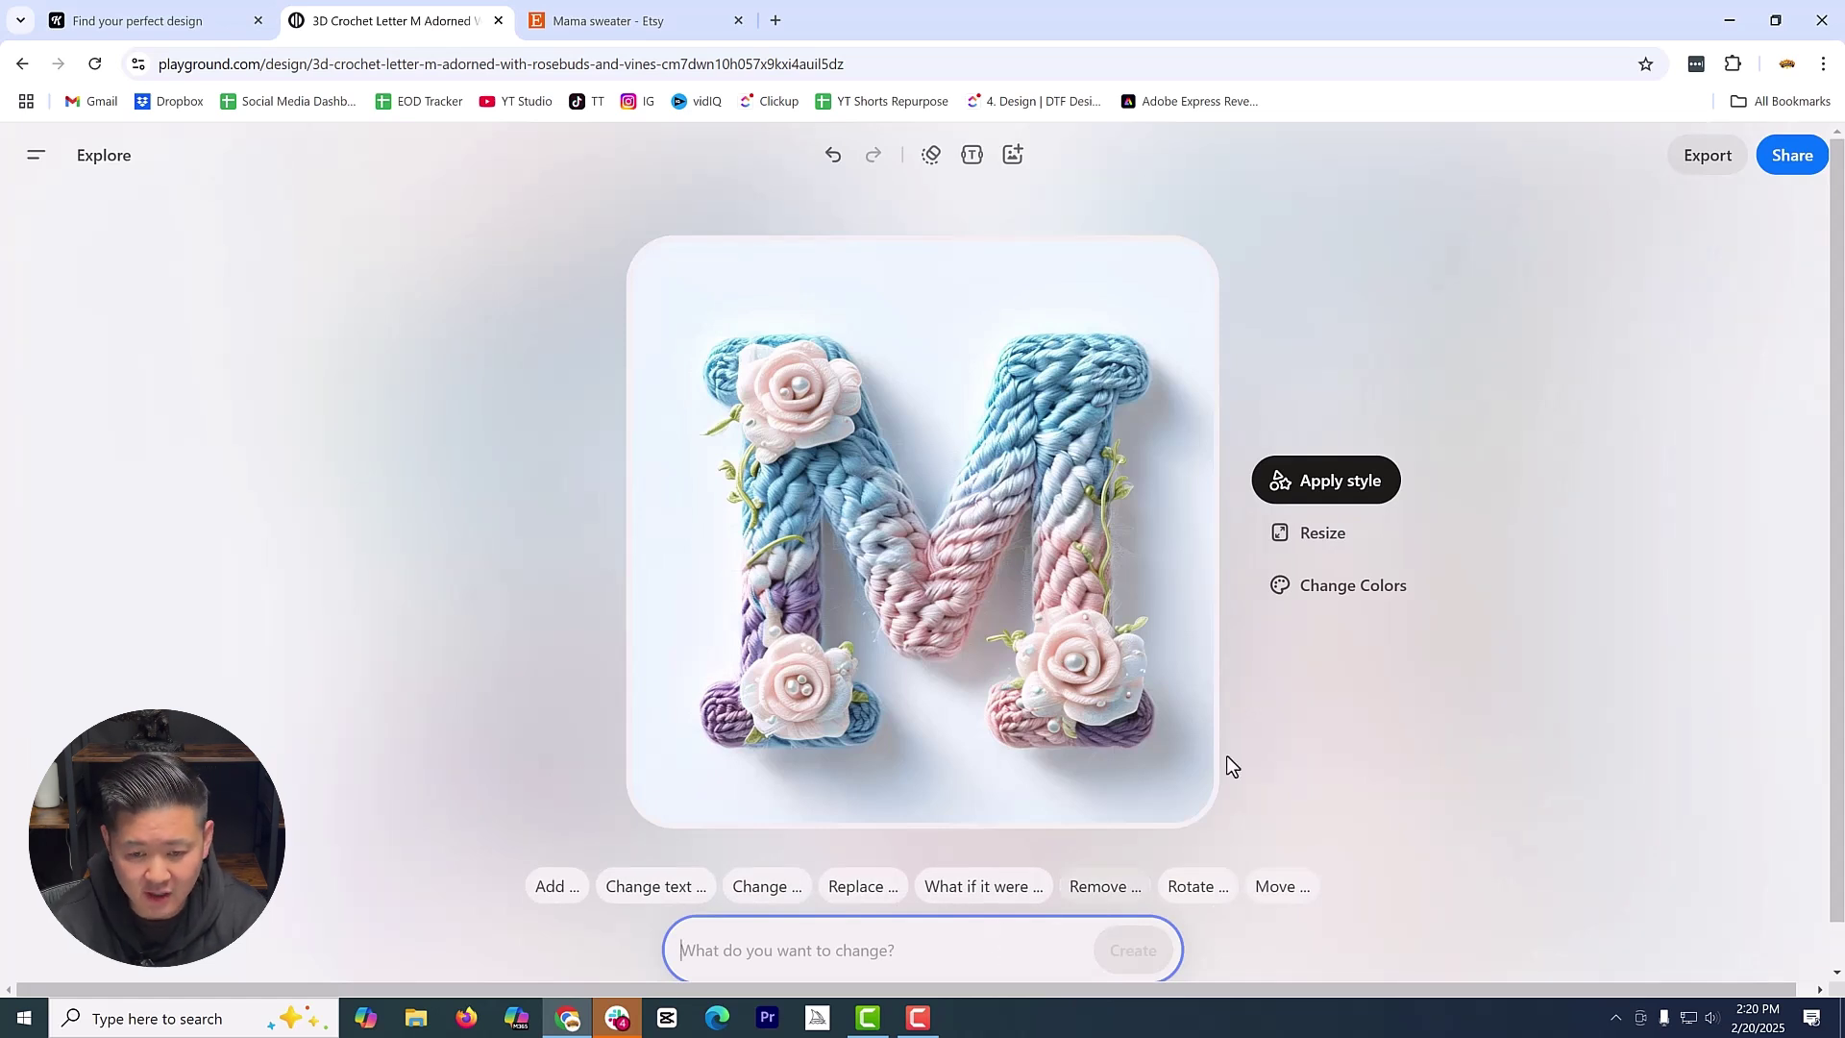
# Download the crochet M as 'Letter M In Variegated Yarn With Rosebuds.png' and close the viewer
pyautogui.click(1688, 165)
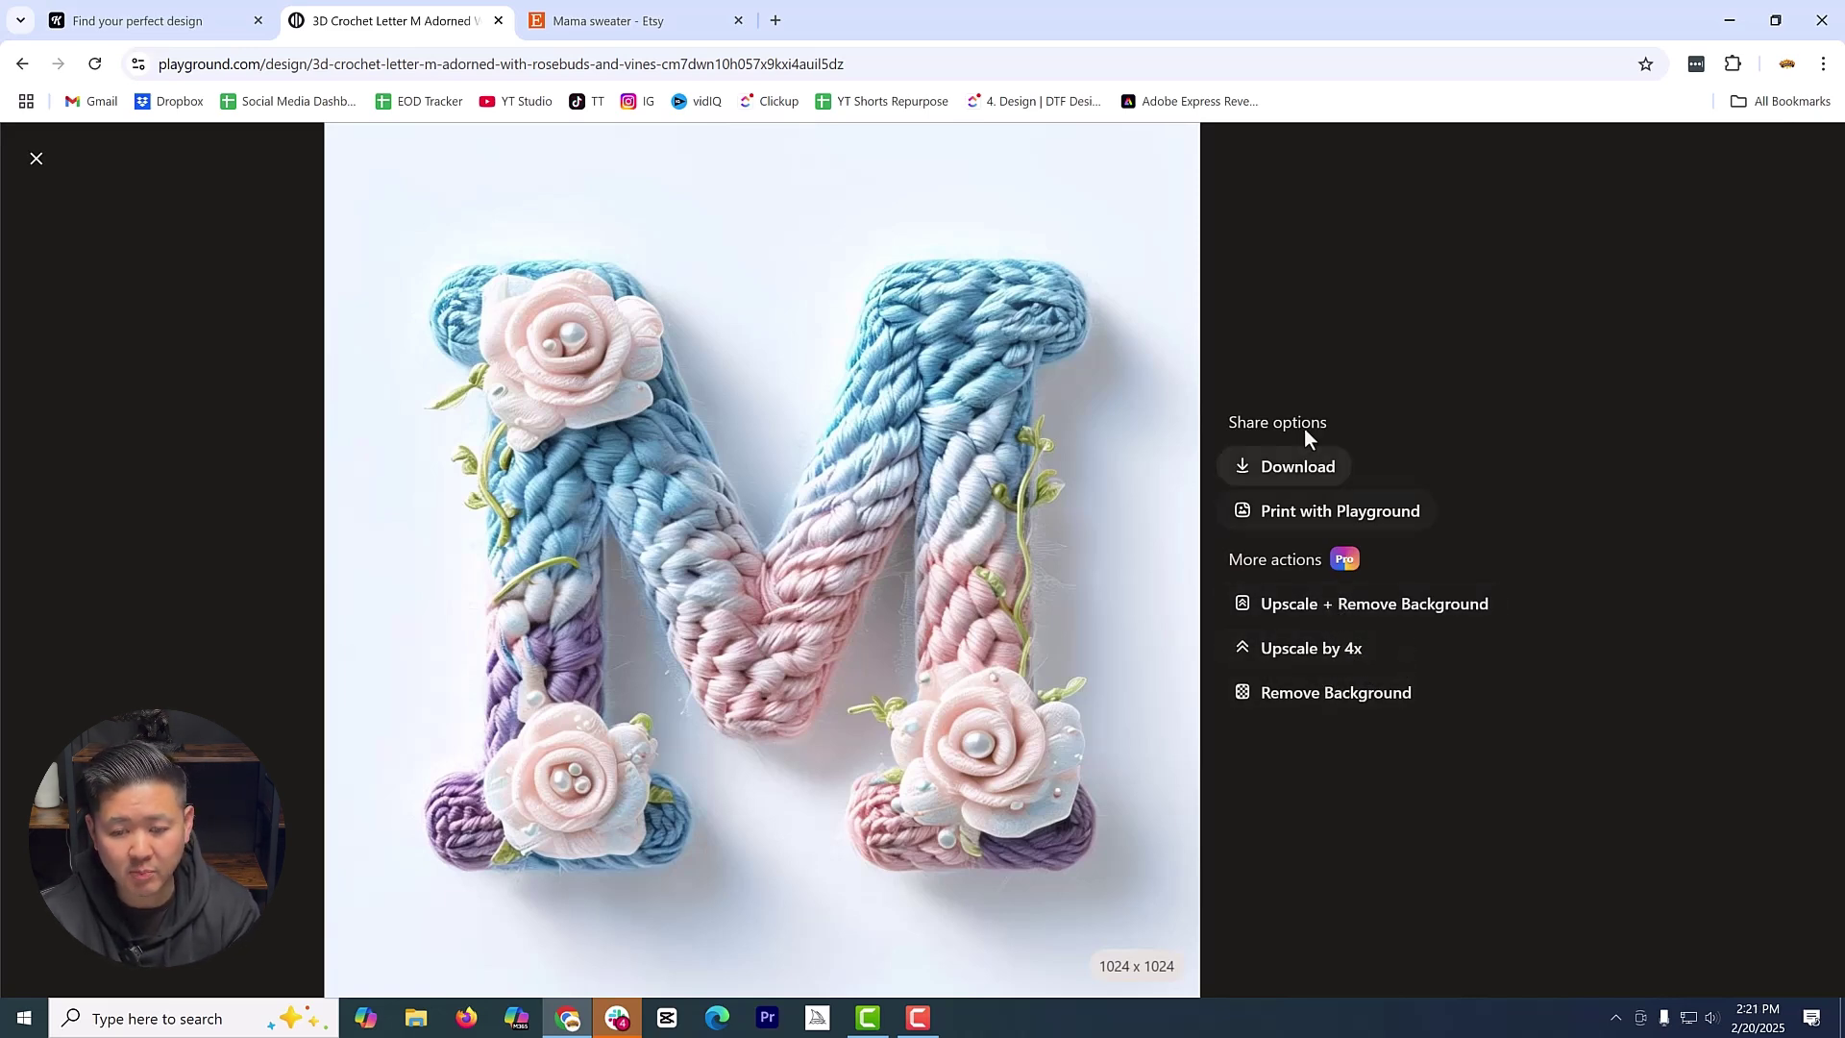
pyautogui.click(1299, 481)
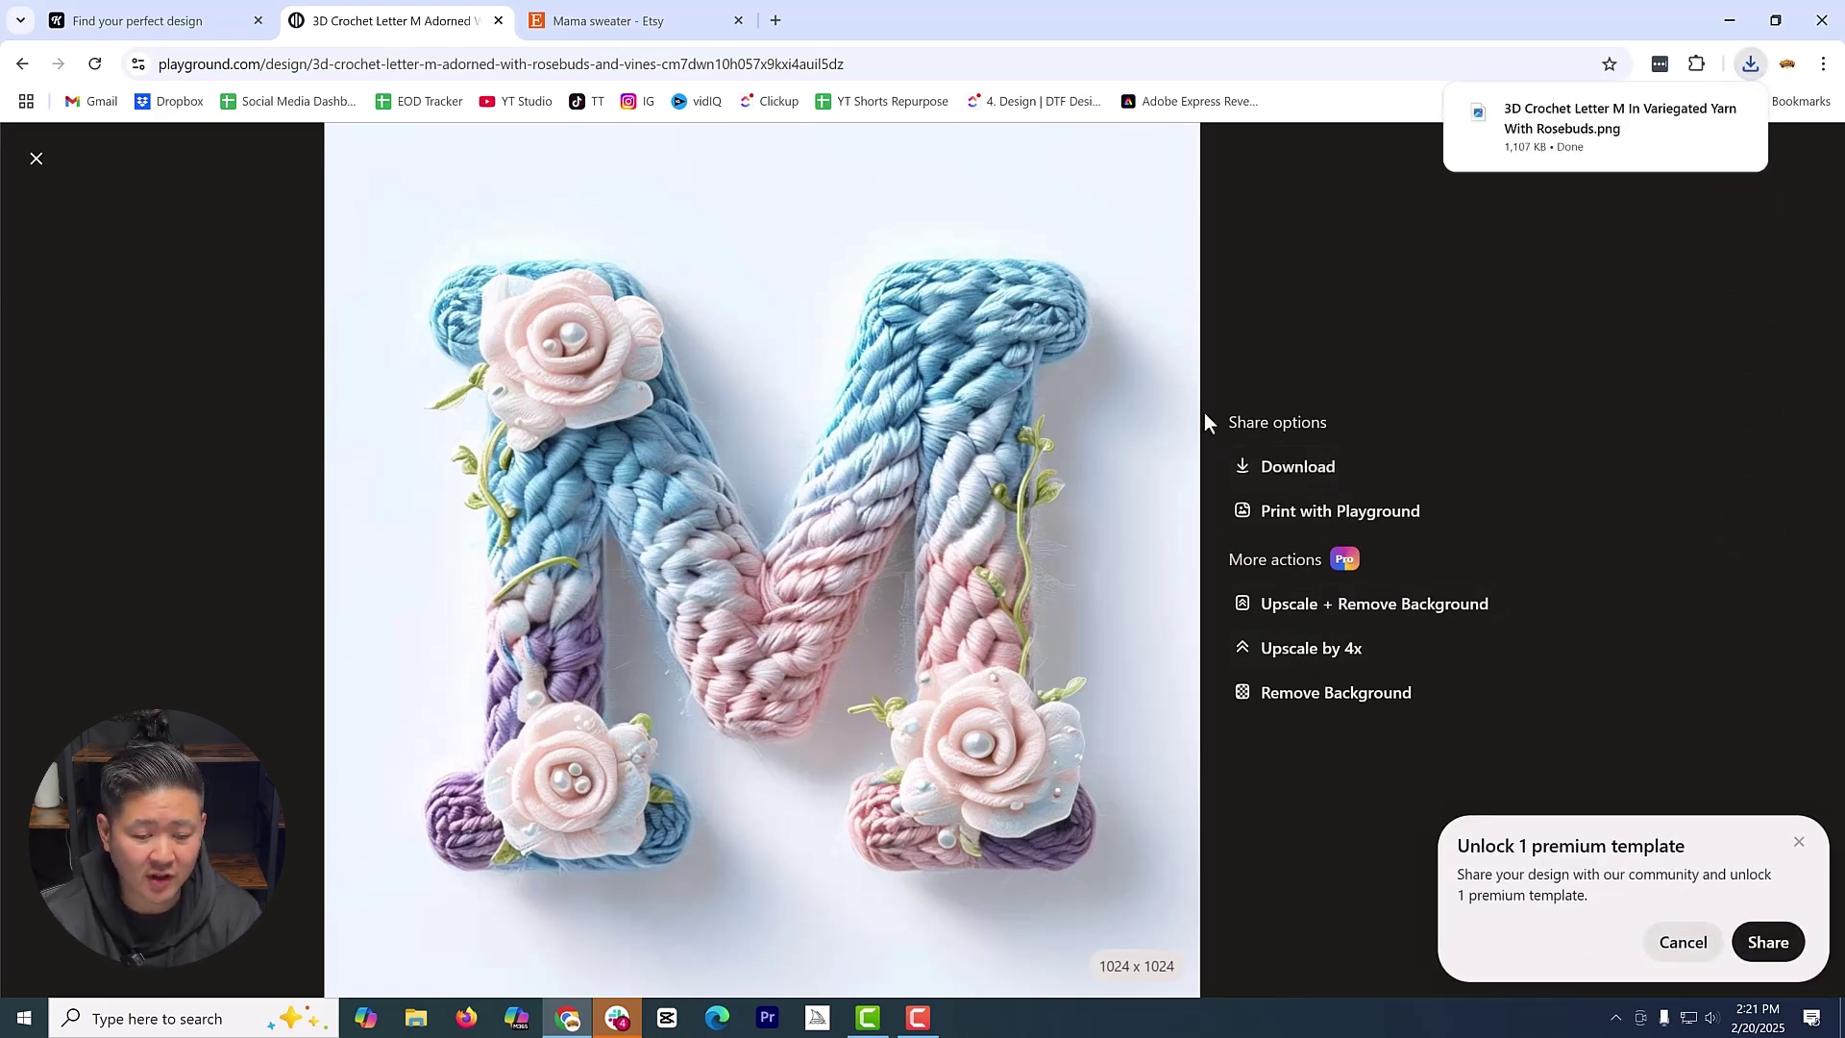
pyautogui.click(37, 158)
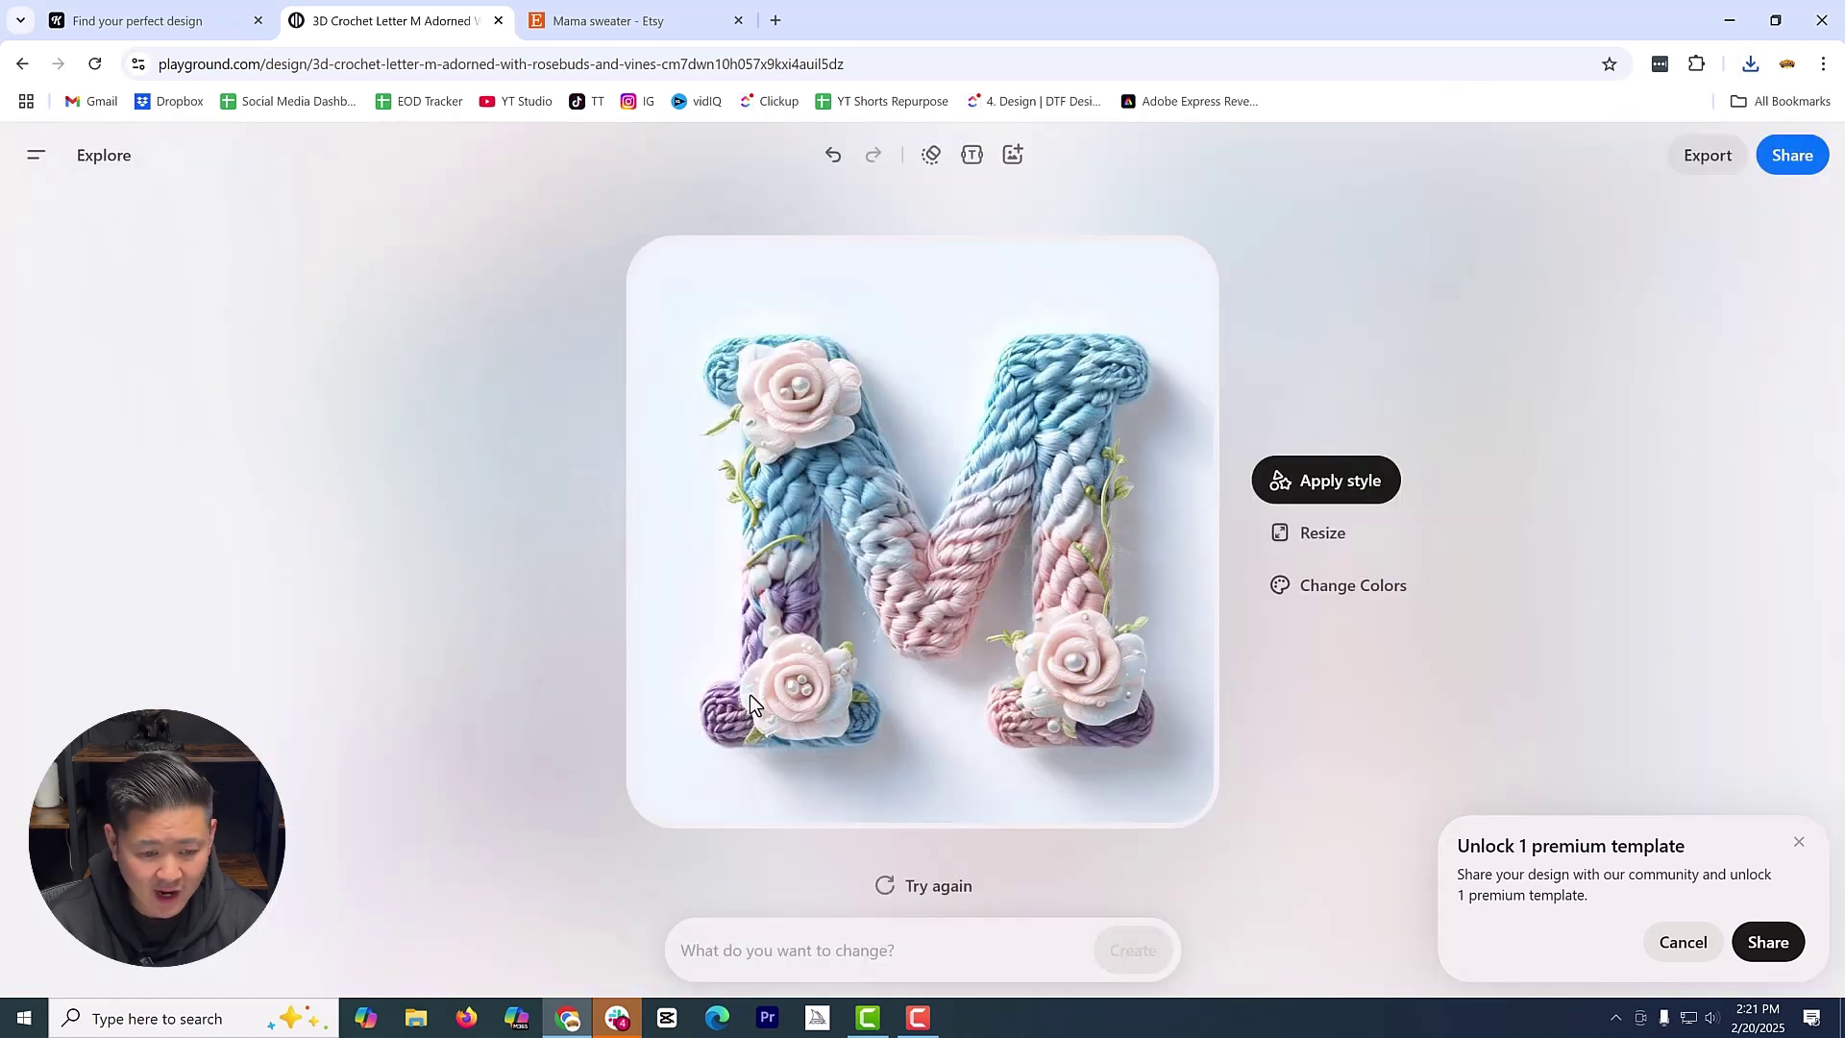
# Regenerate the design with the prompt 'change to A' as a blue-pink crochet letter A
pyautogui.click(884, 951)
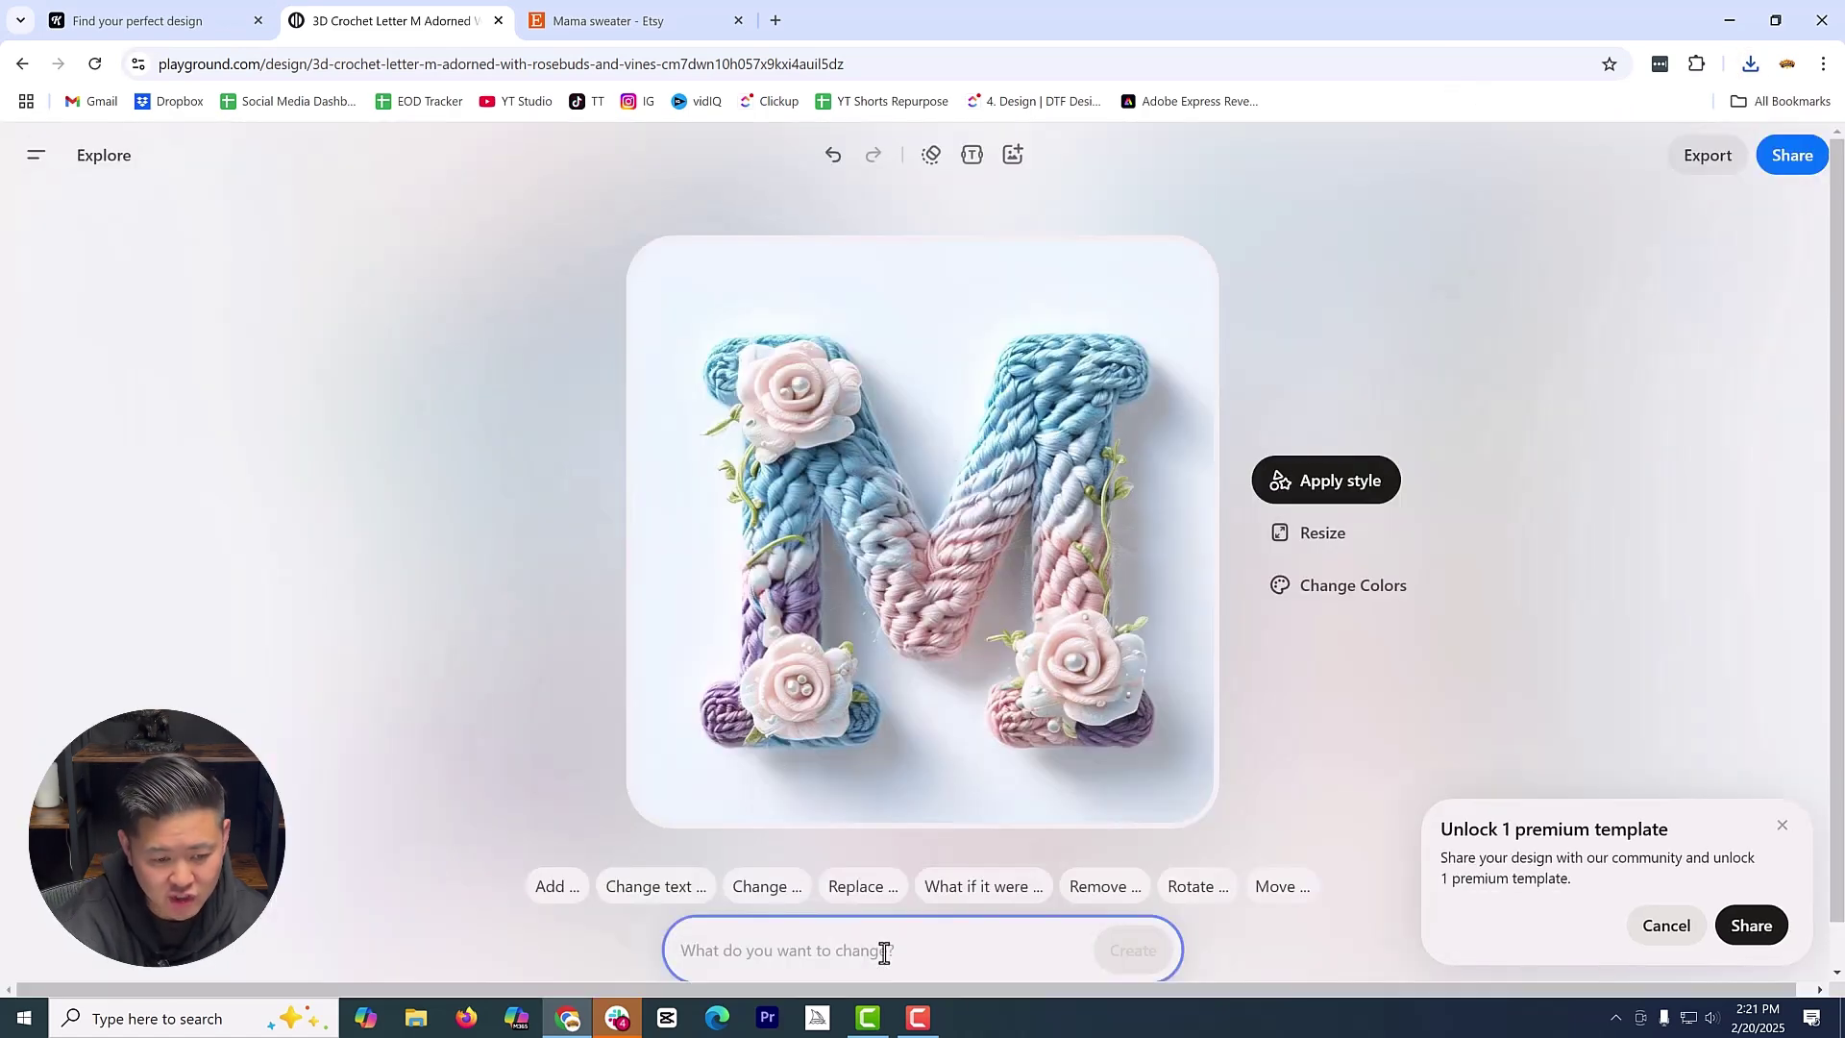
pyautogui.write('change to A')
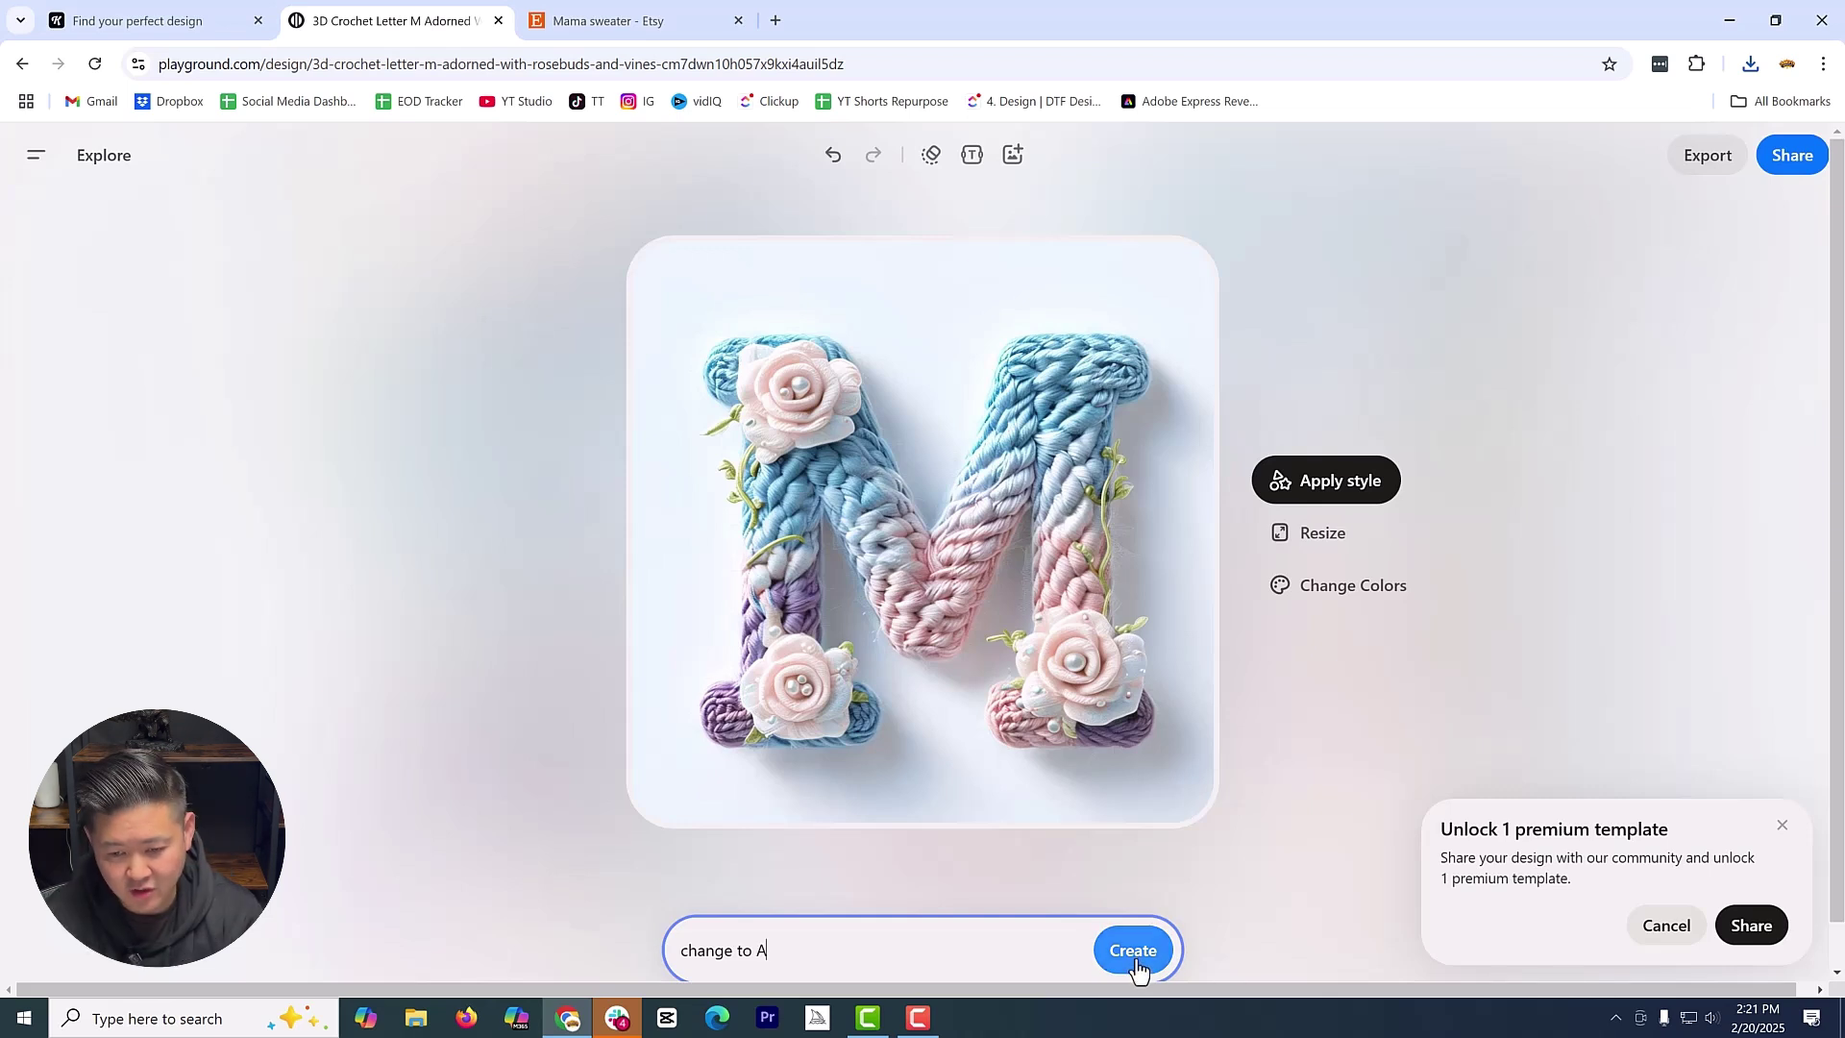
pyautogui.click(1135, 963)
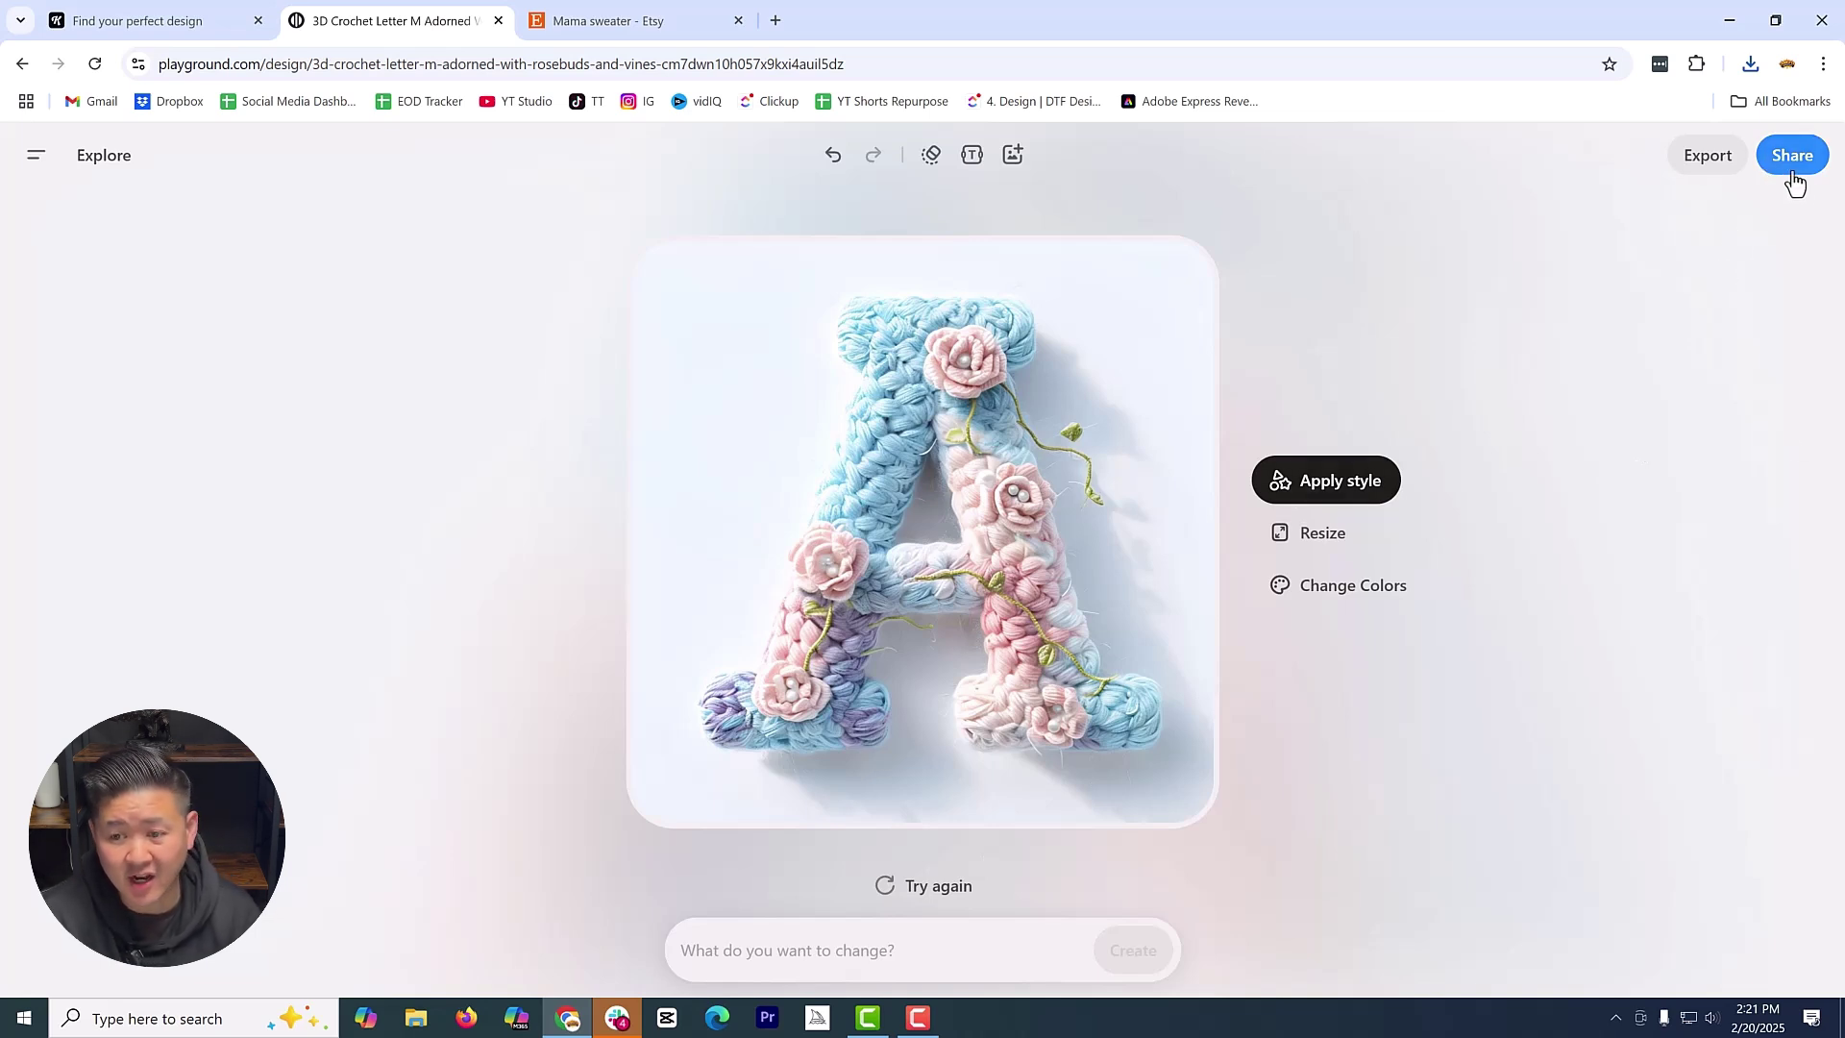
# Download the crochet letter A image as a PNG and close the viewer
pyautogui.click(1749, 169)
pyautogui.click(1297, 468)
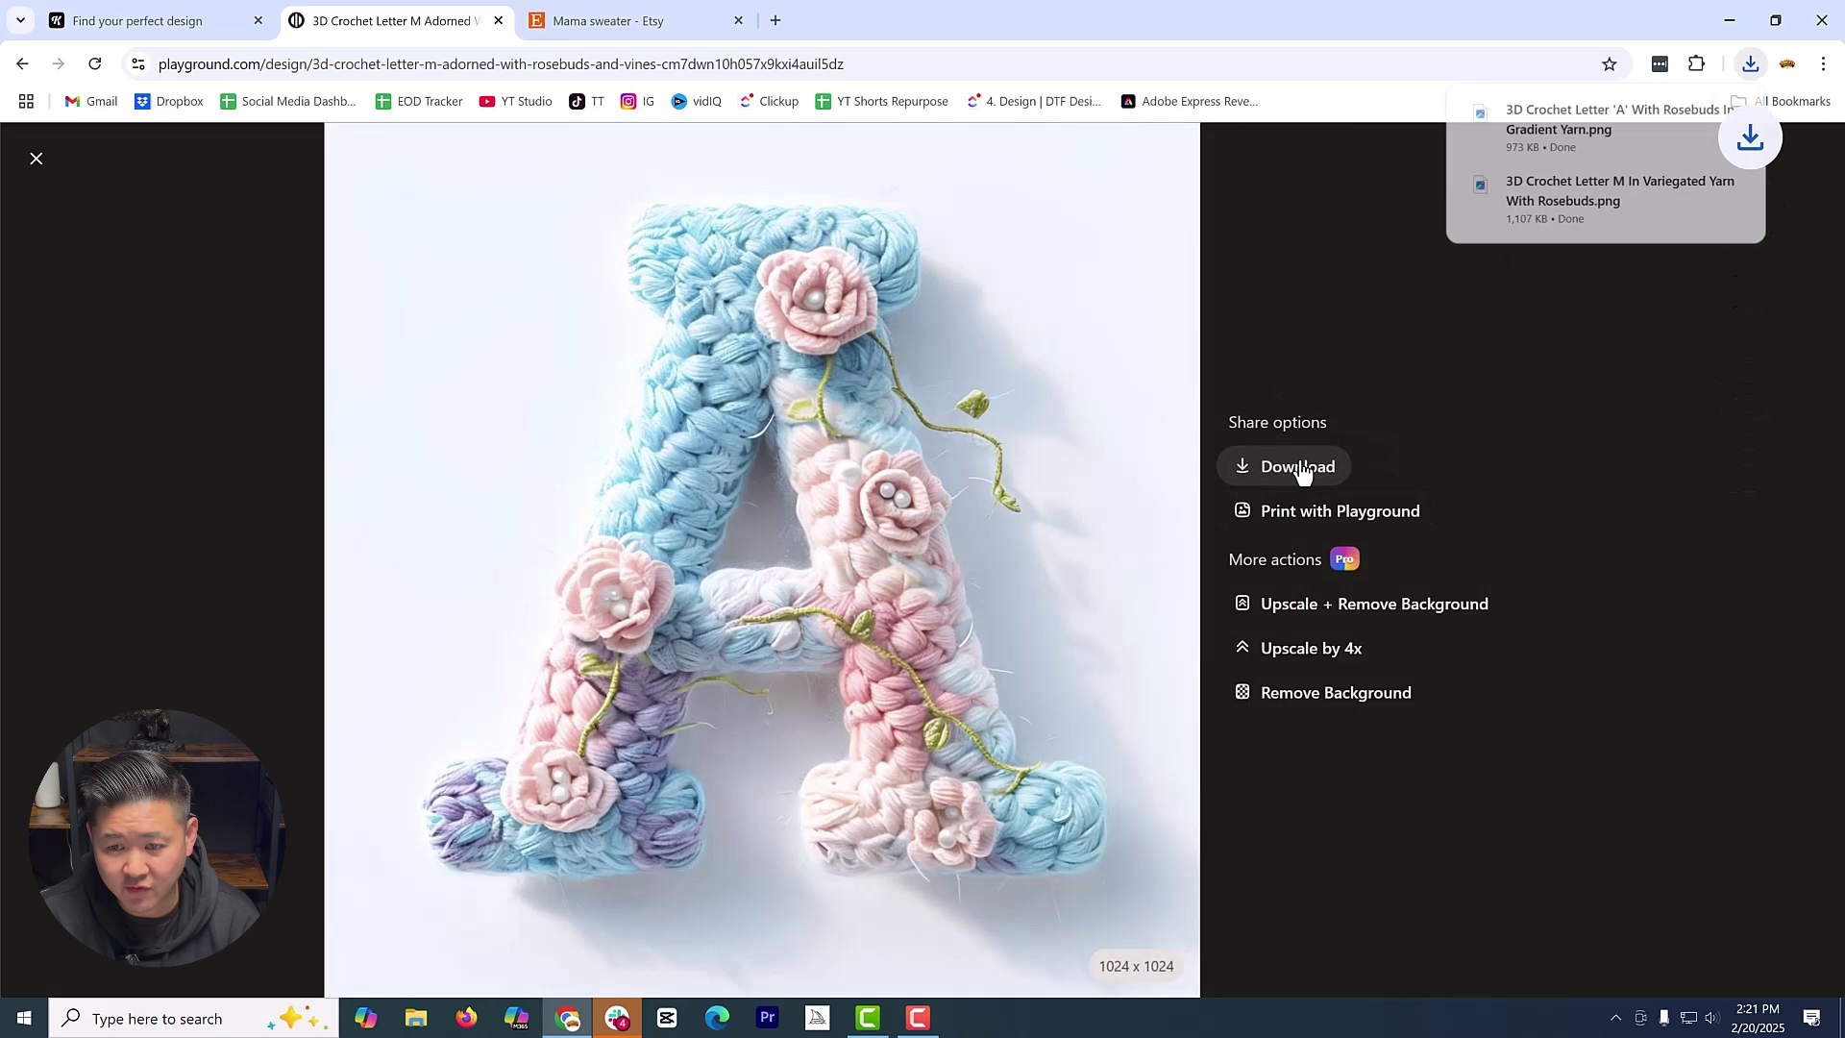
pyautogui.click(36, 159)
# Regenerate an M with the prompt 'Change to M with same sized flowers and colors'
pyautogui.click(956, 928)
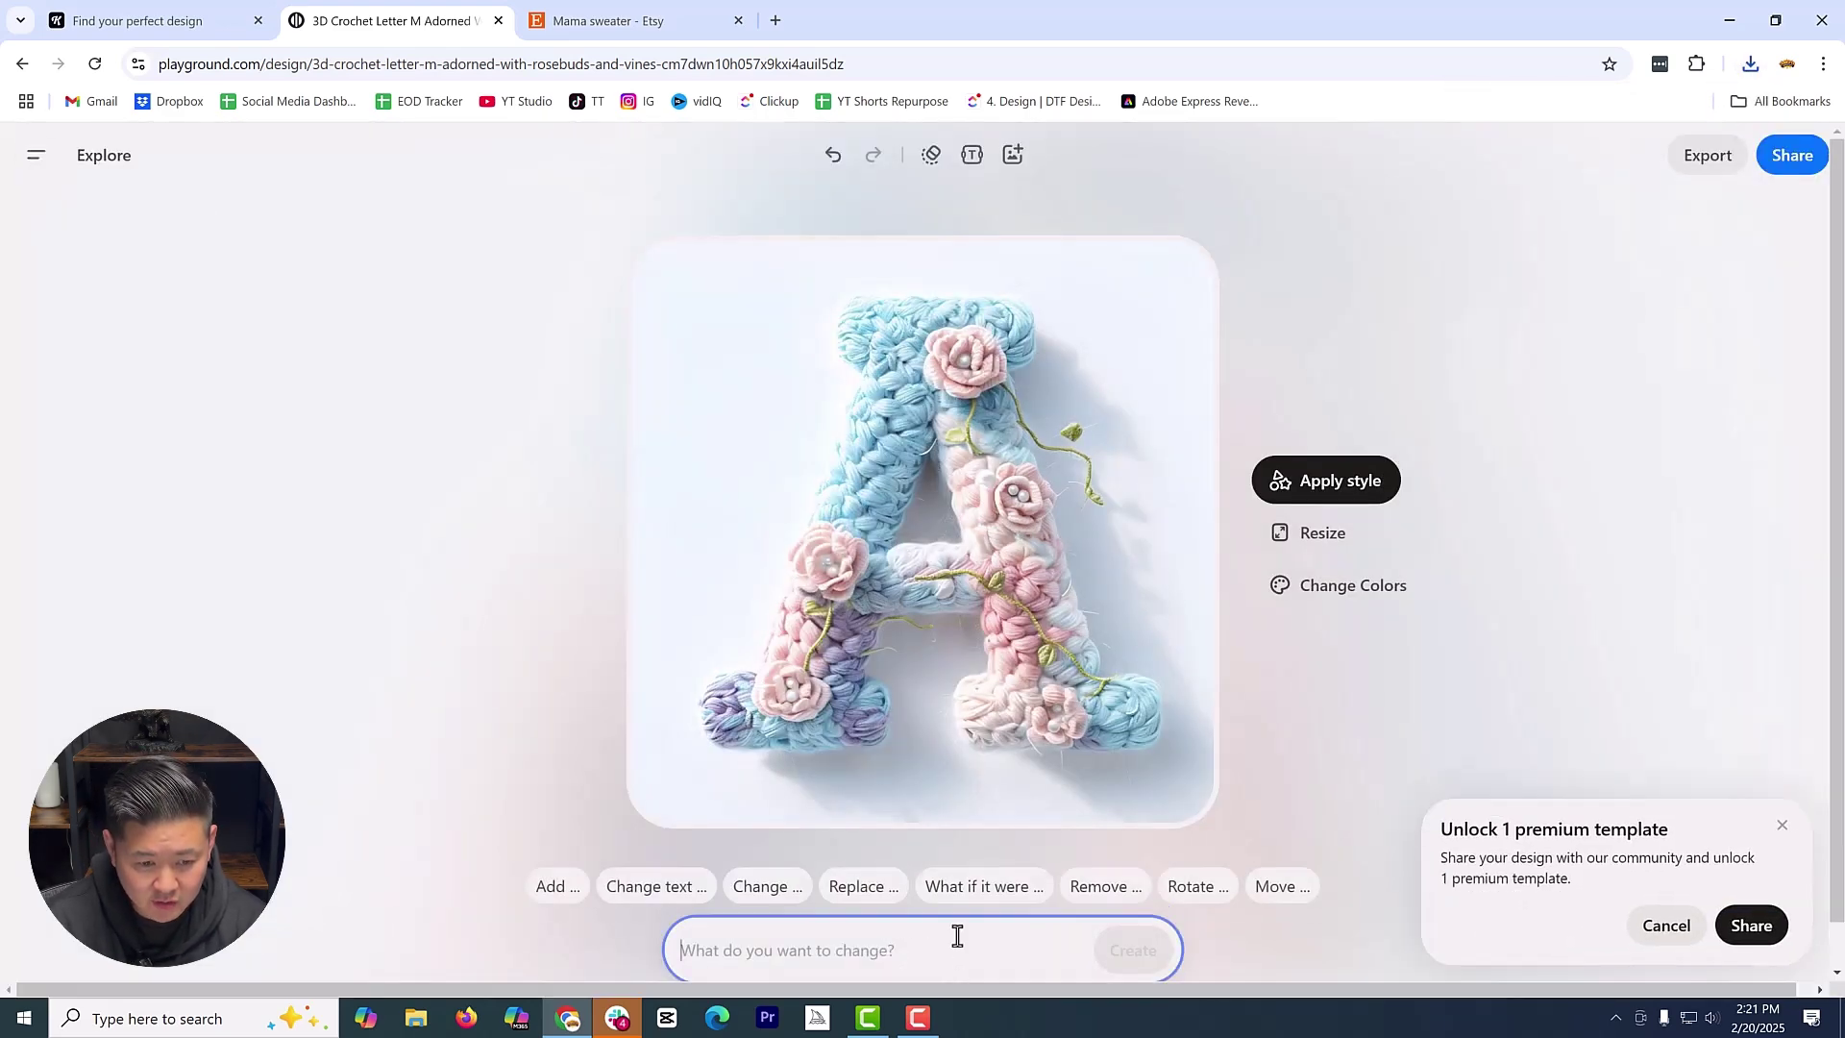
pyautogui.click(778, 888)
pyautogui.write('to M with same sized')
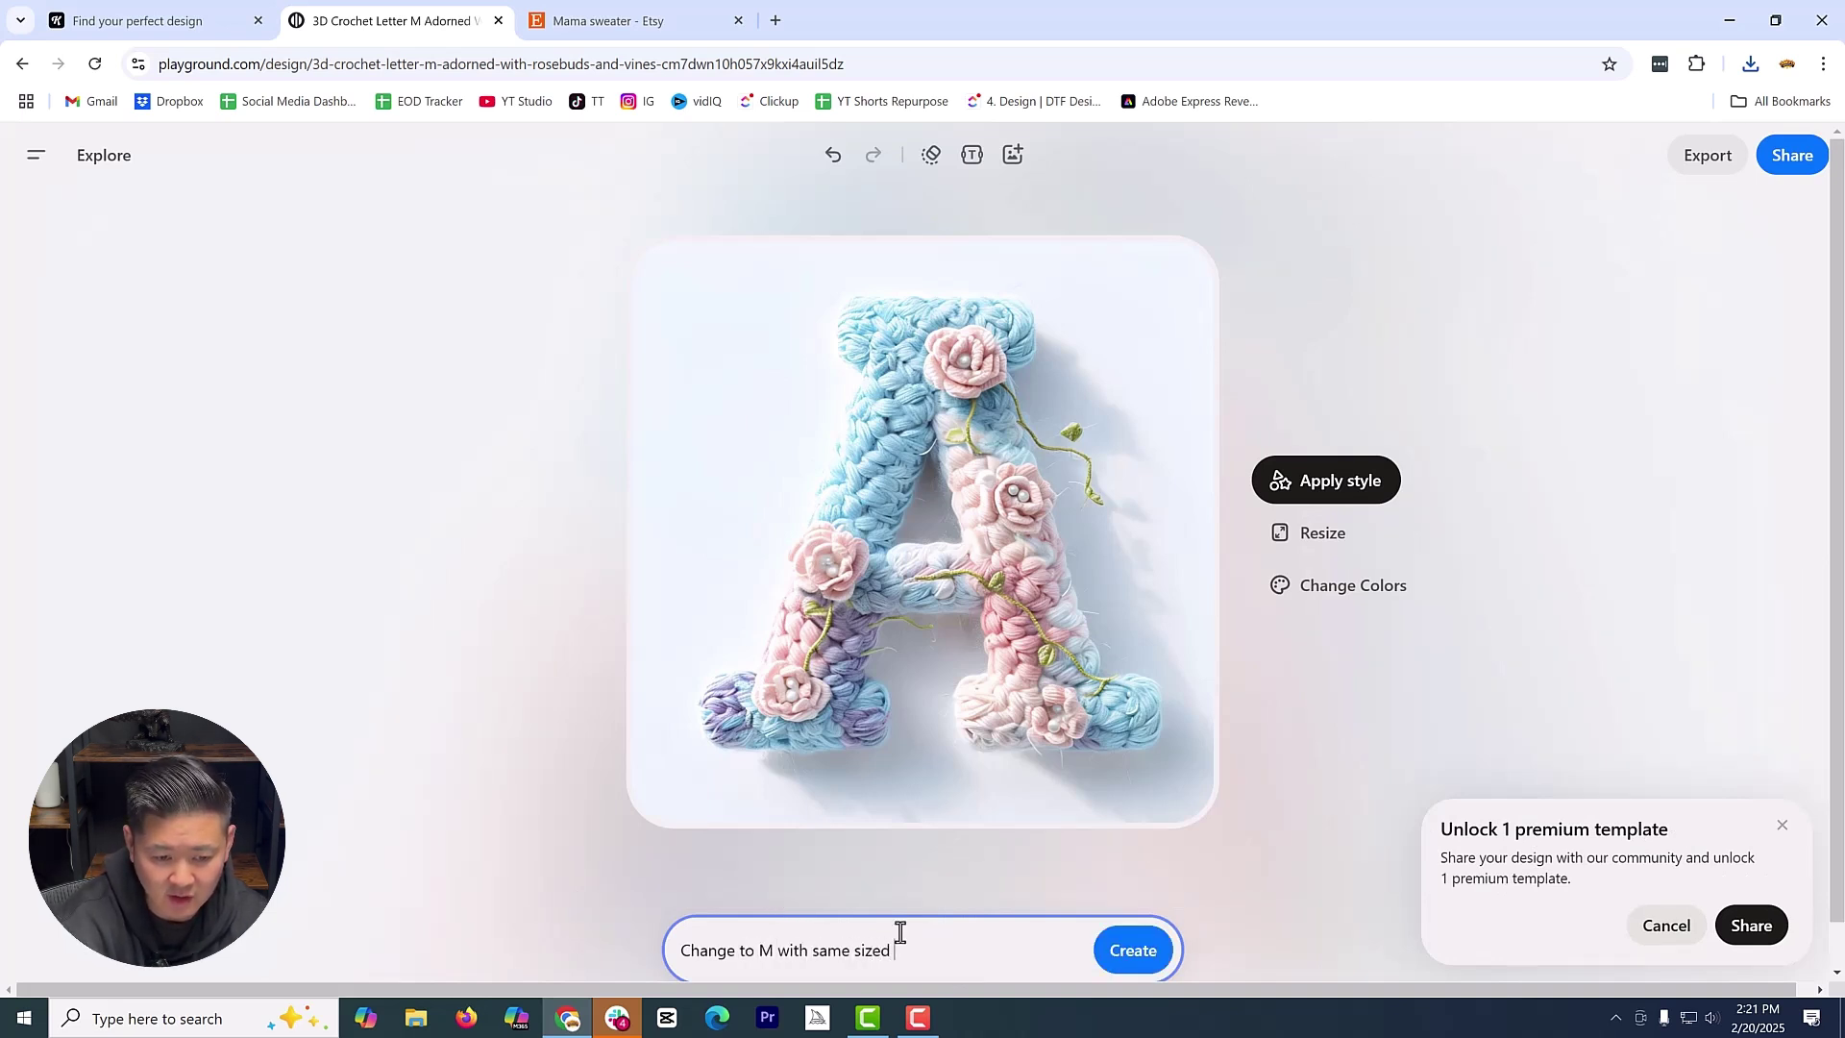
pyautogui.write(' flowers and colors')
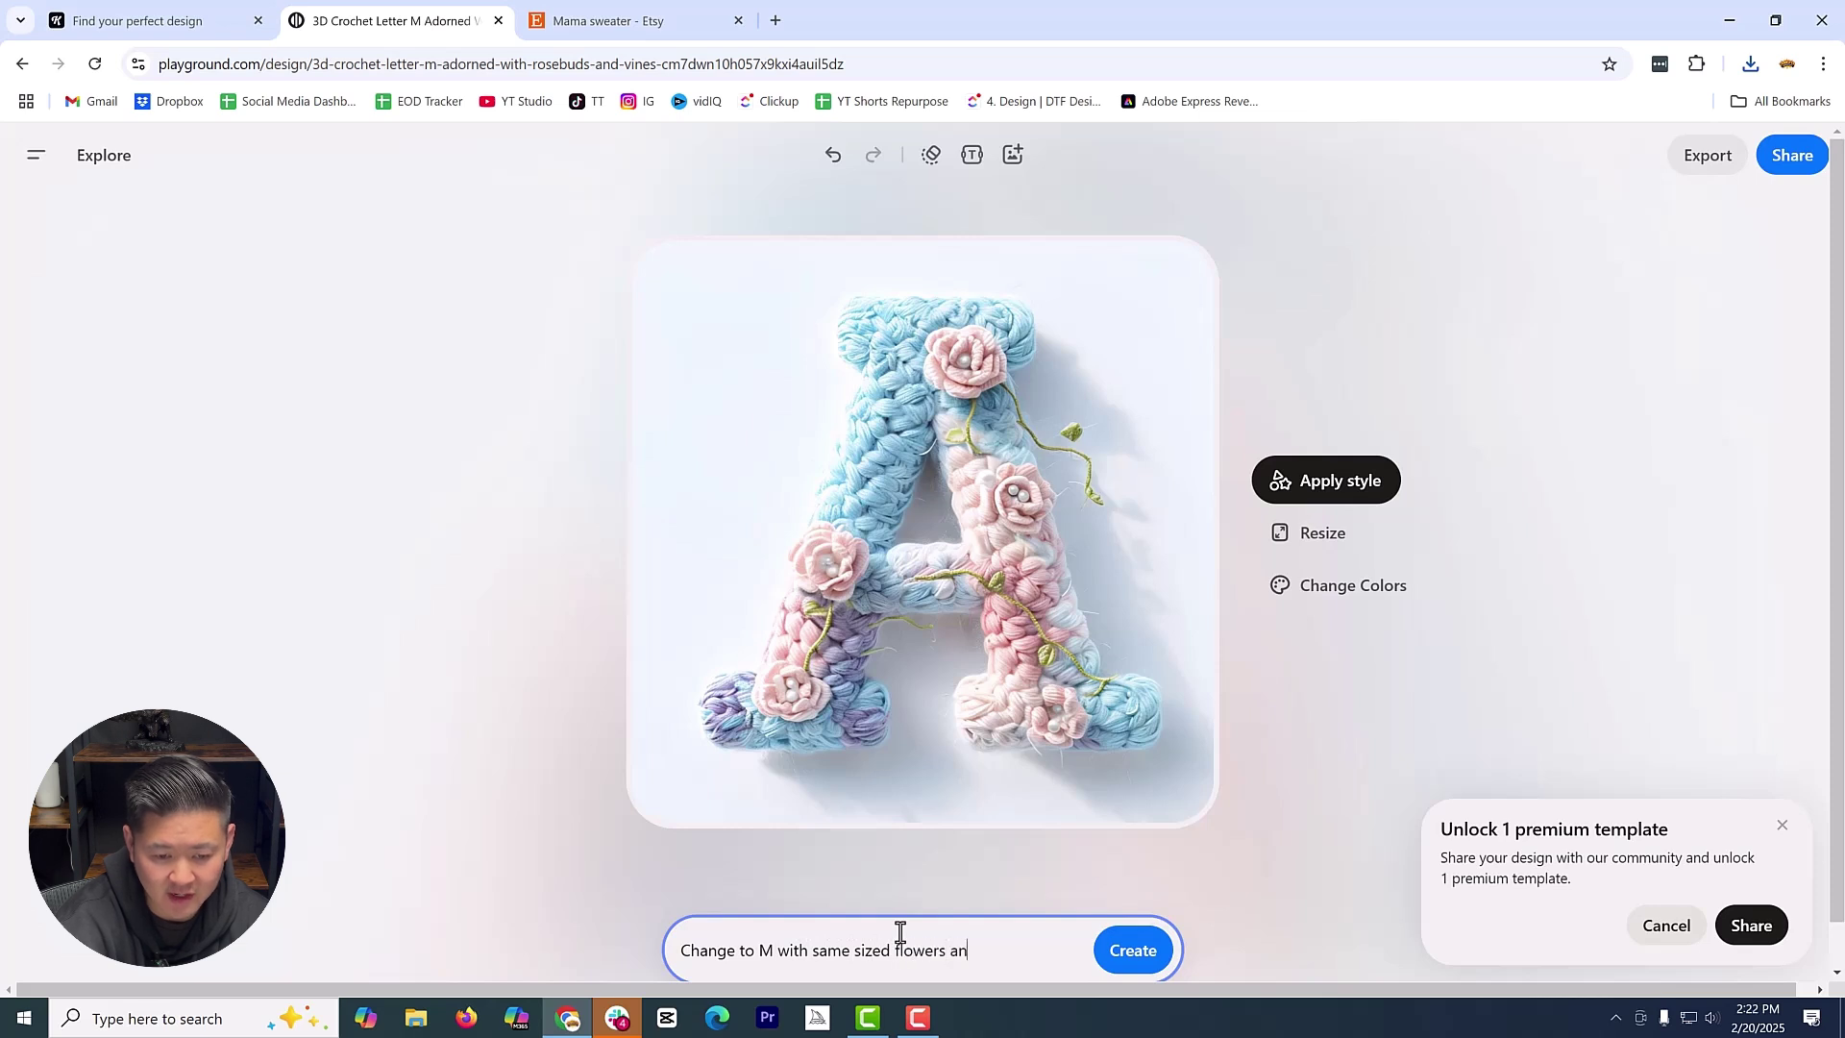
pyautogui.press('Return')
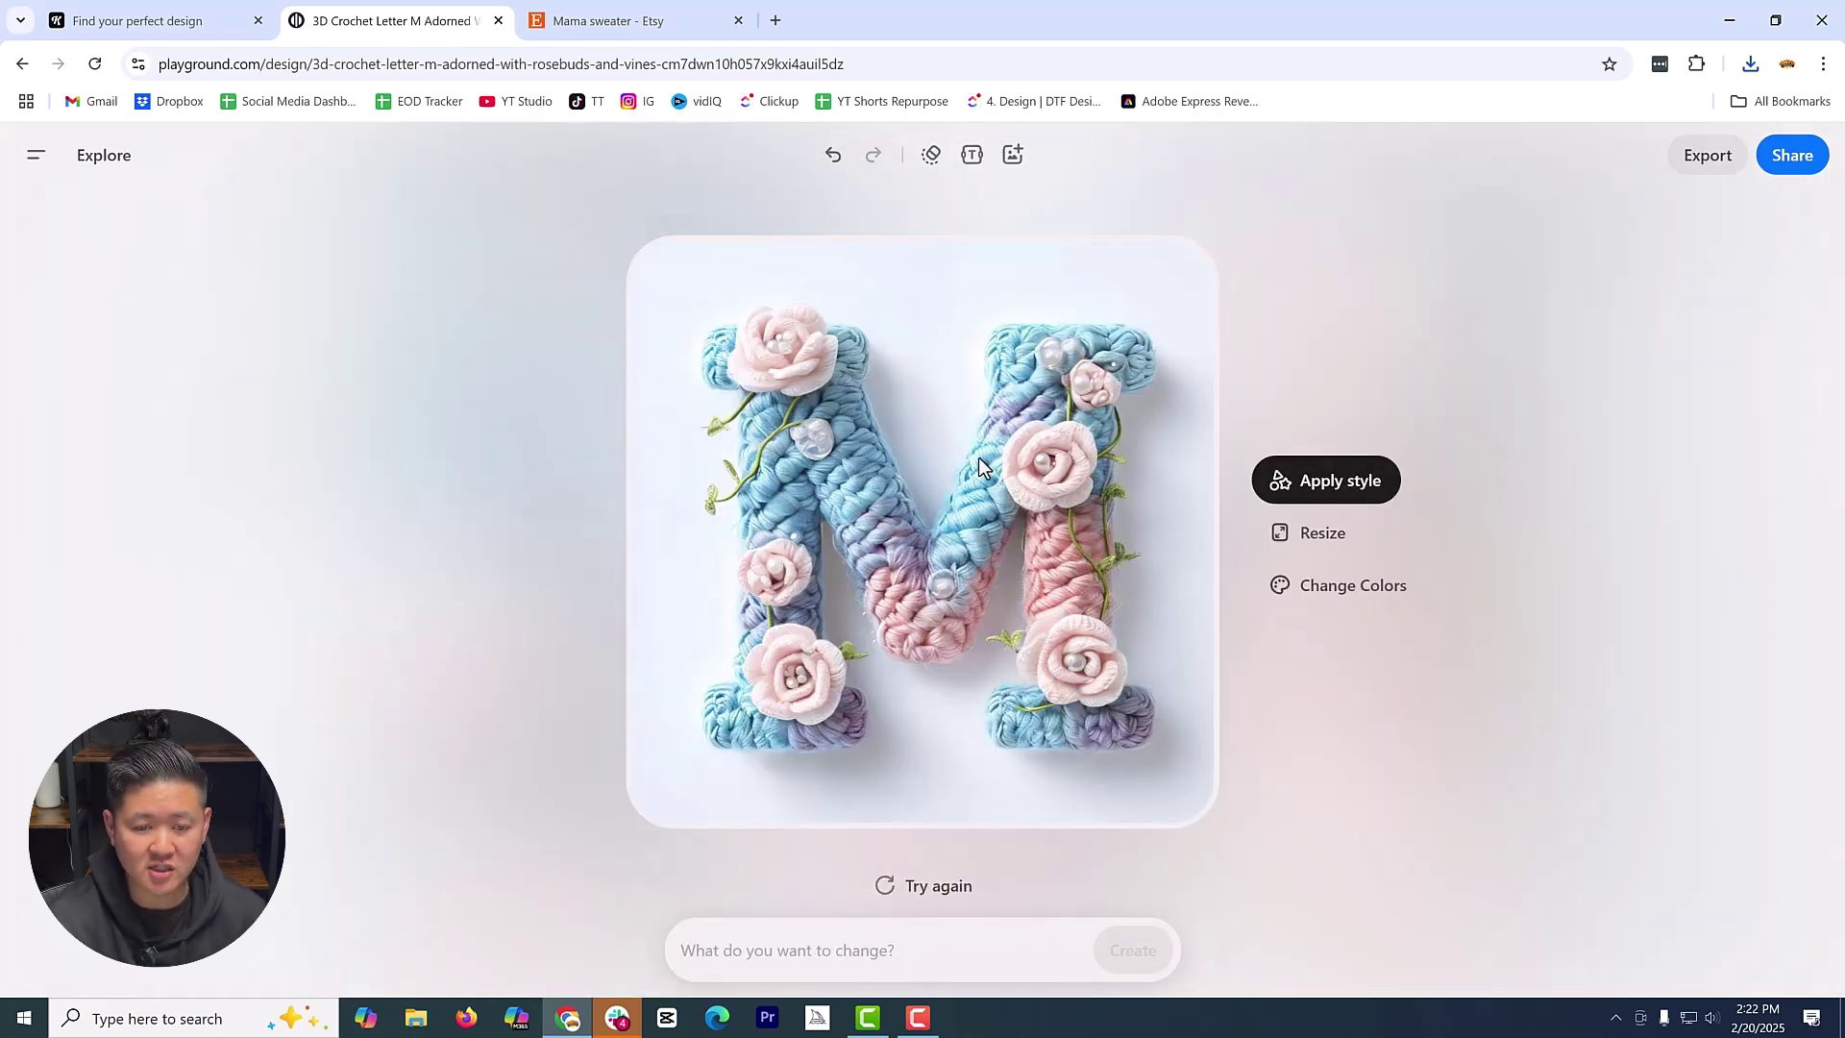
pyautogui.click(1711, 160)
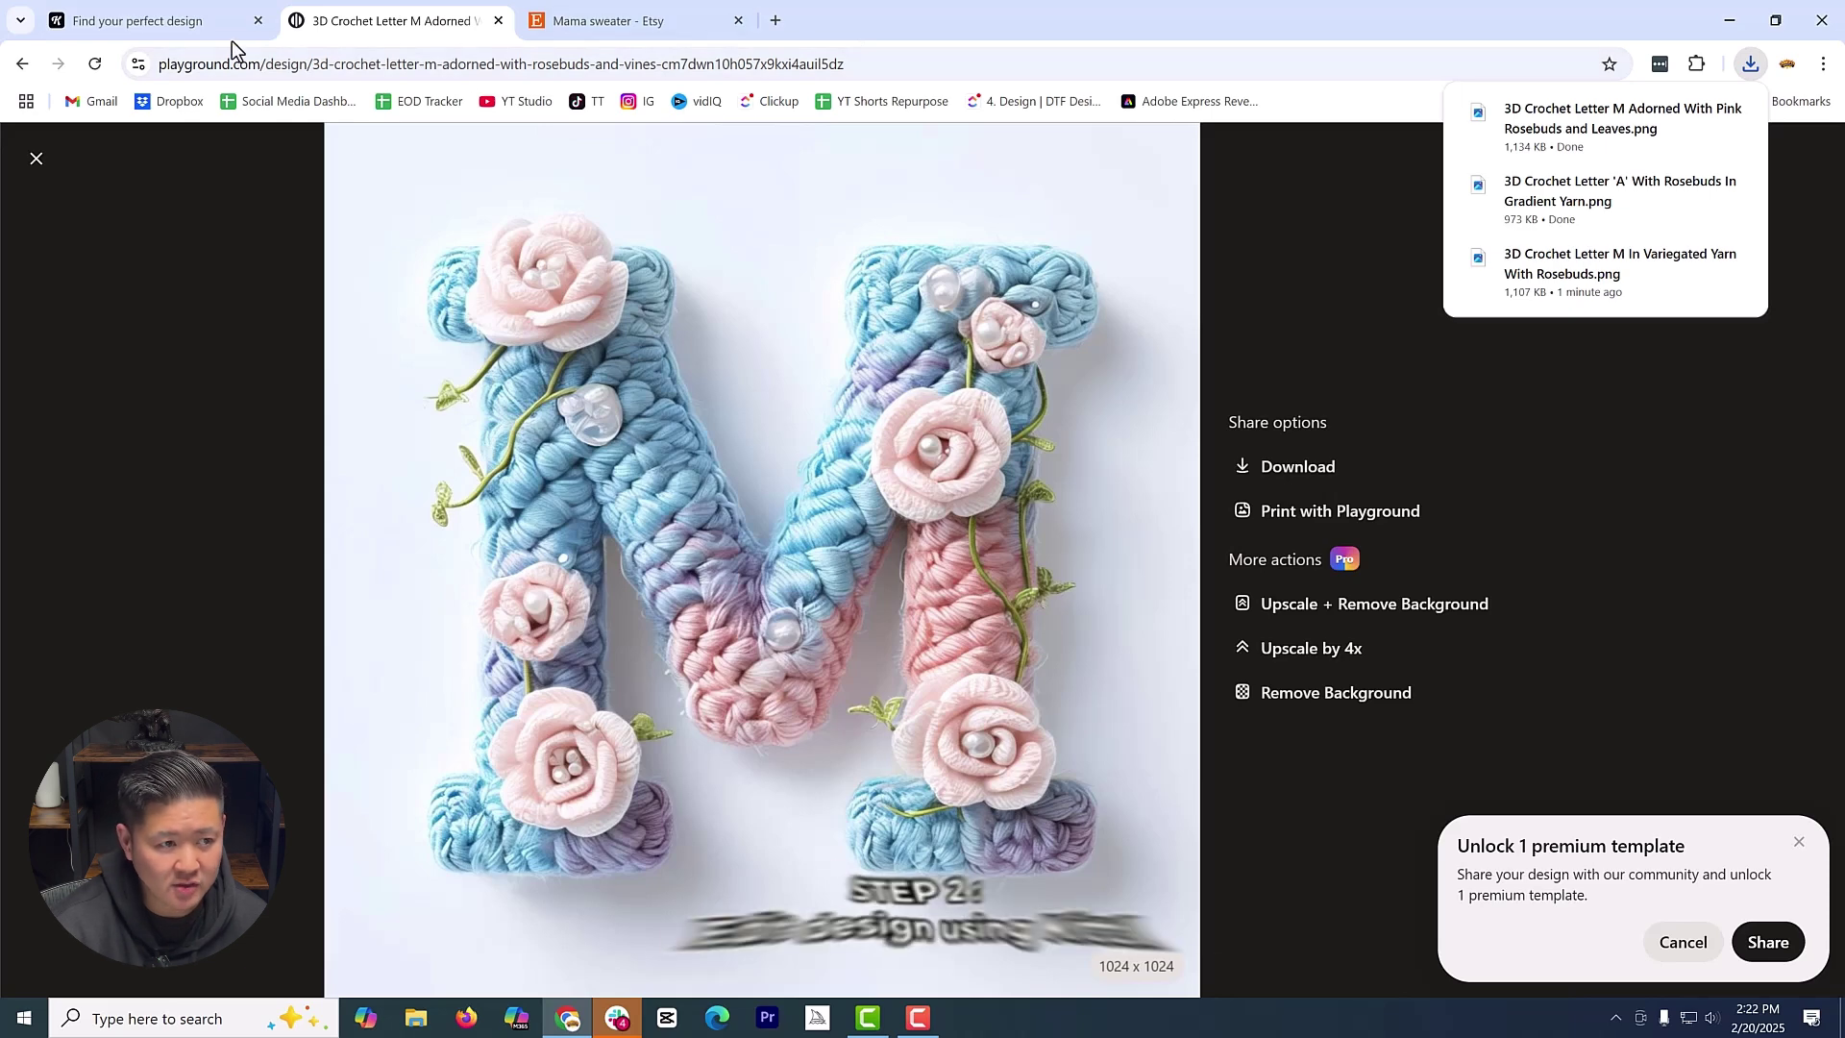
# Create a new Kittl project with a 10 × 10 in artboard at 300 DPI
pyautogui.click(192, 27)
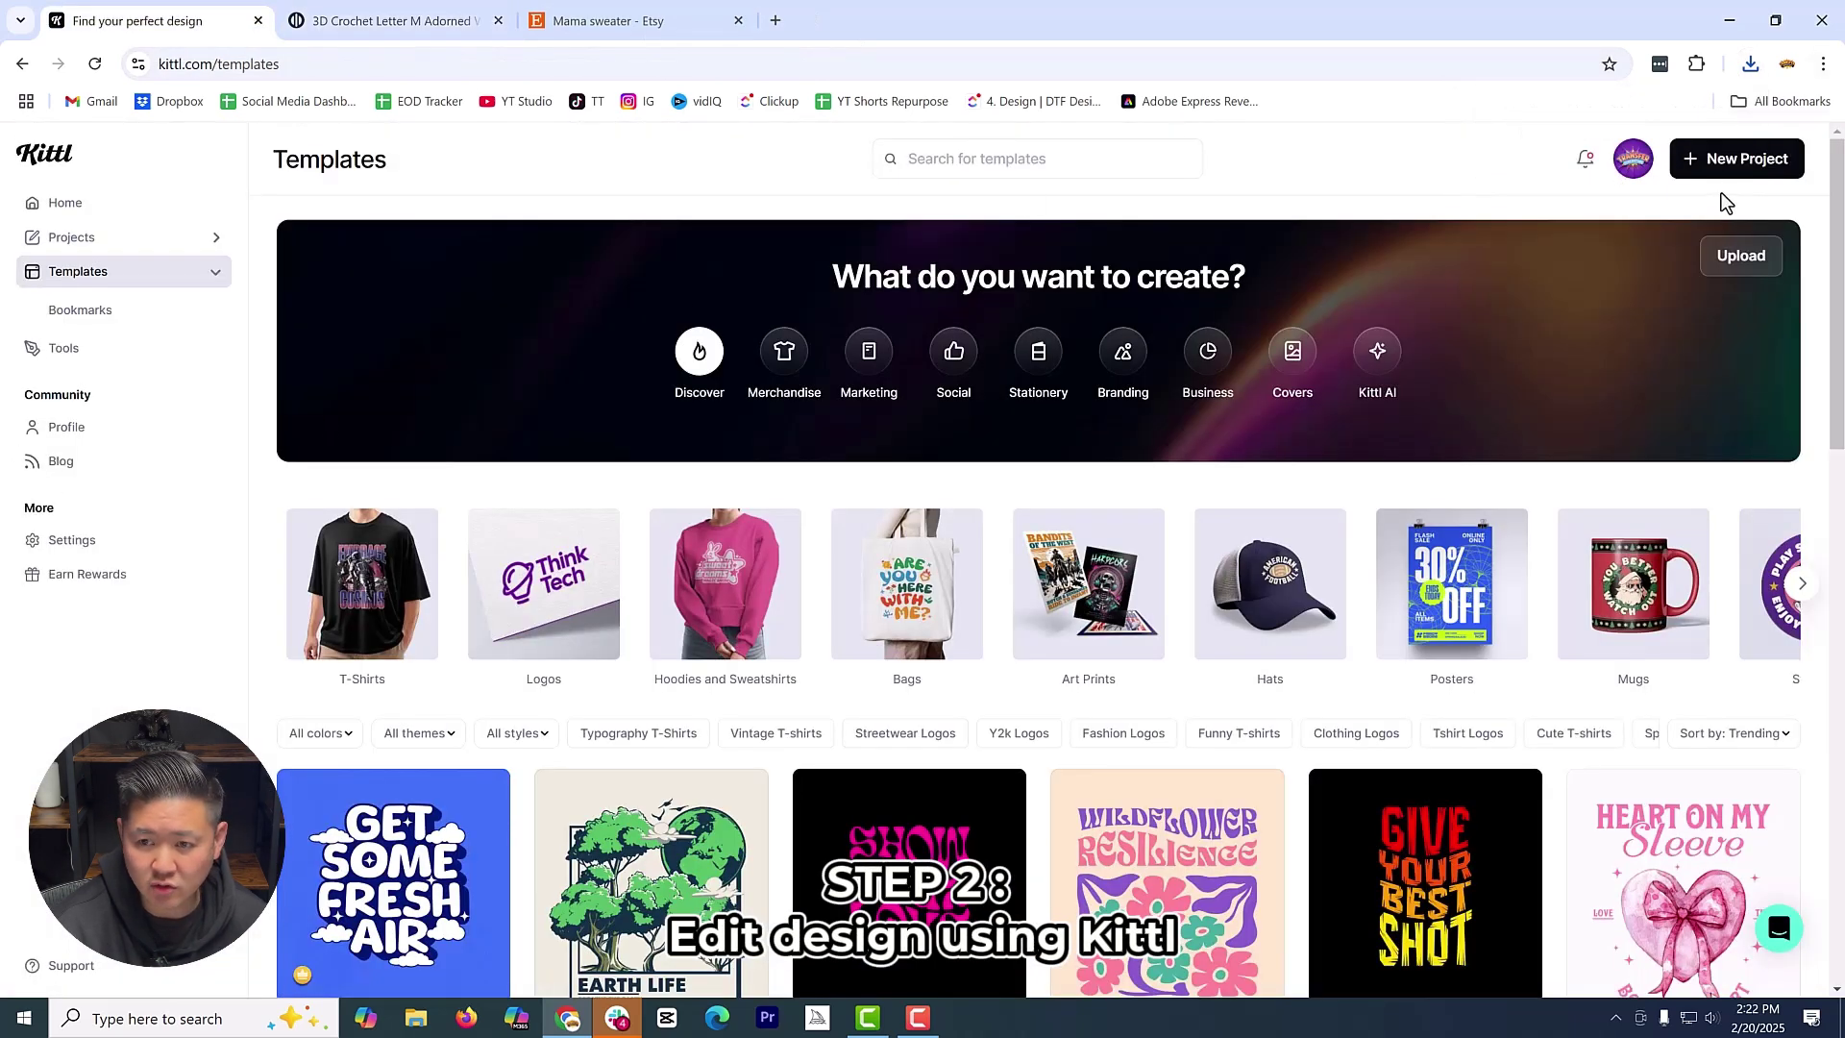
pyautogui.click(1733, 163)
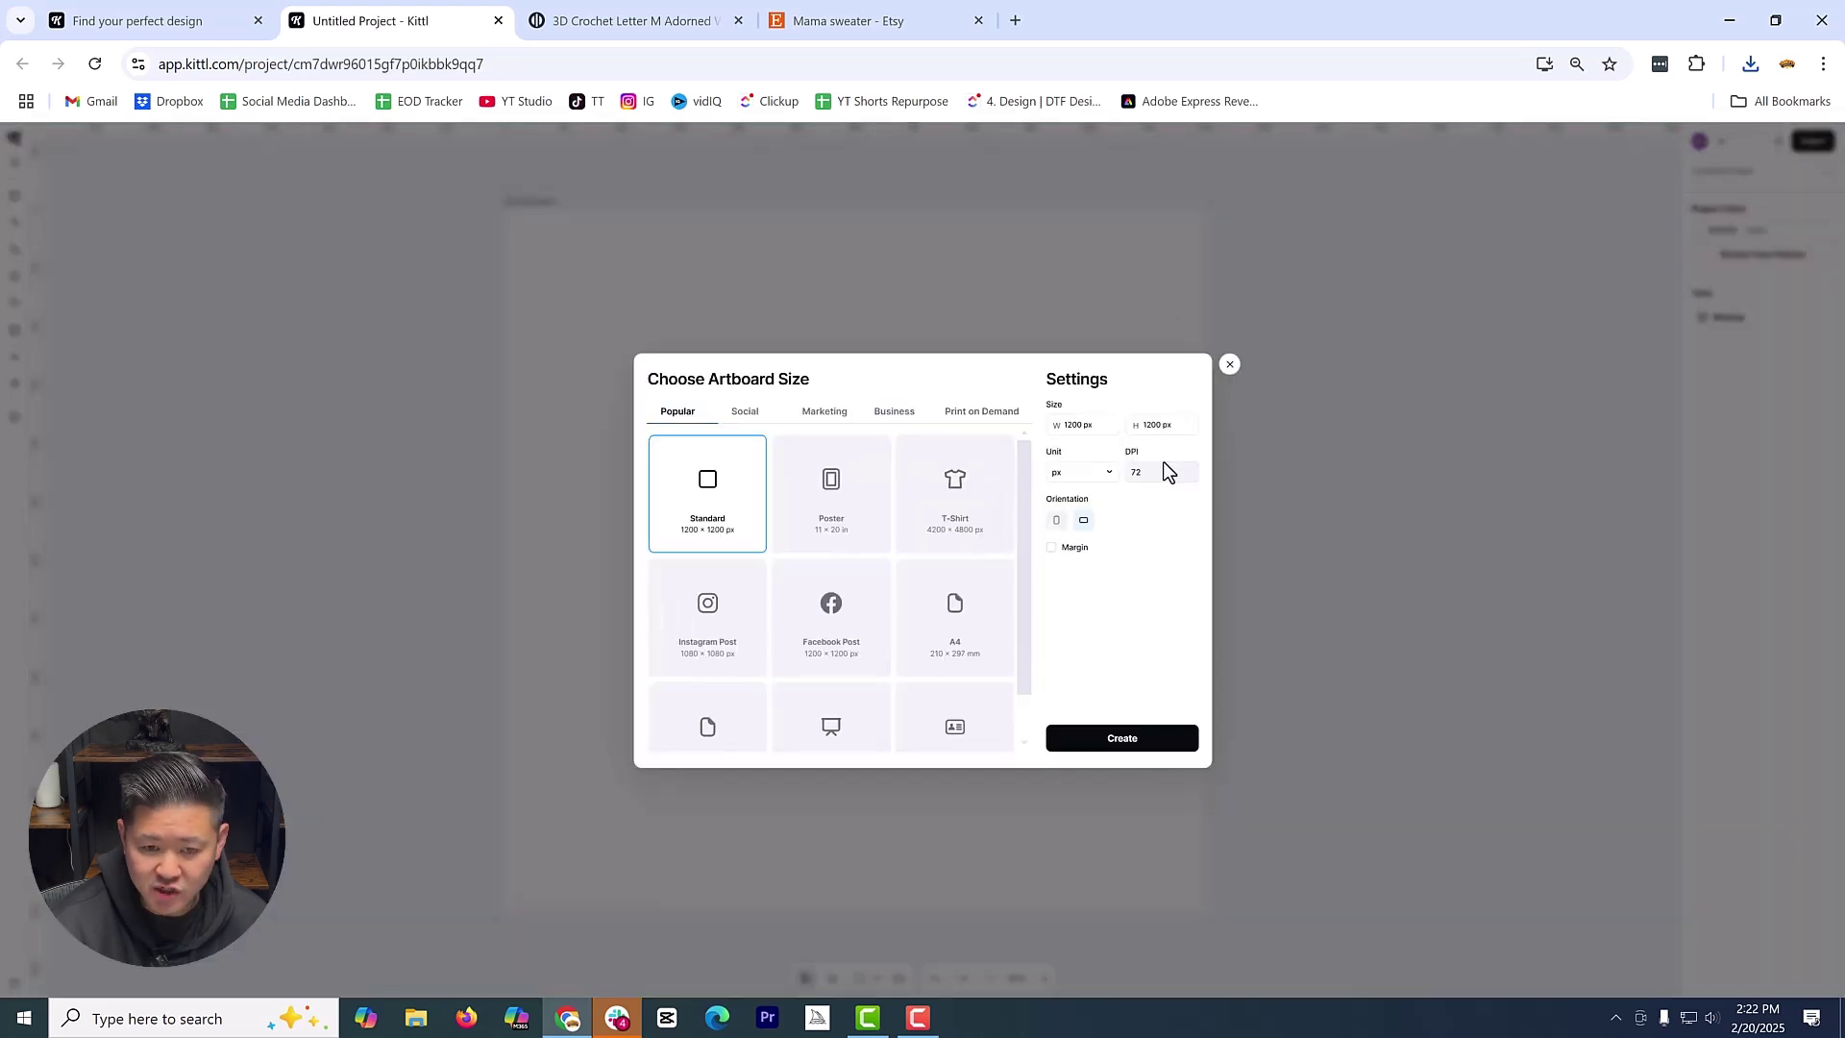
pyautogui.click(1166, 471)
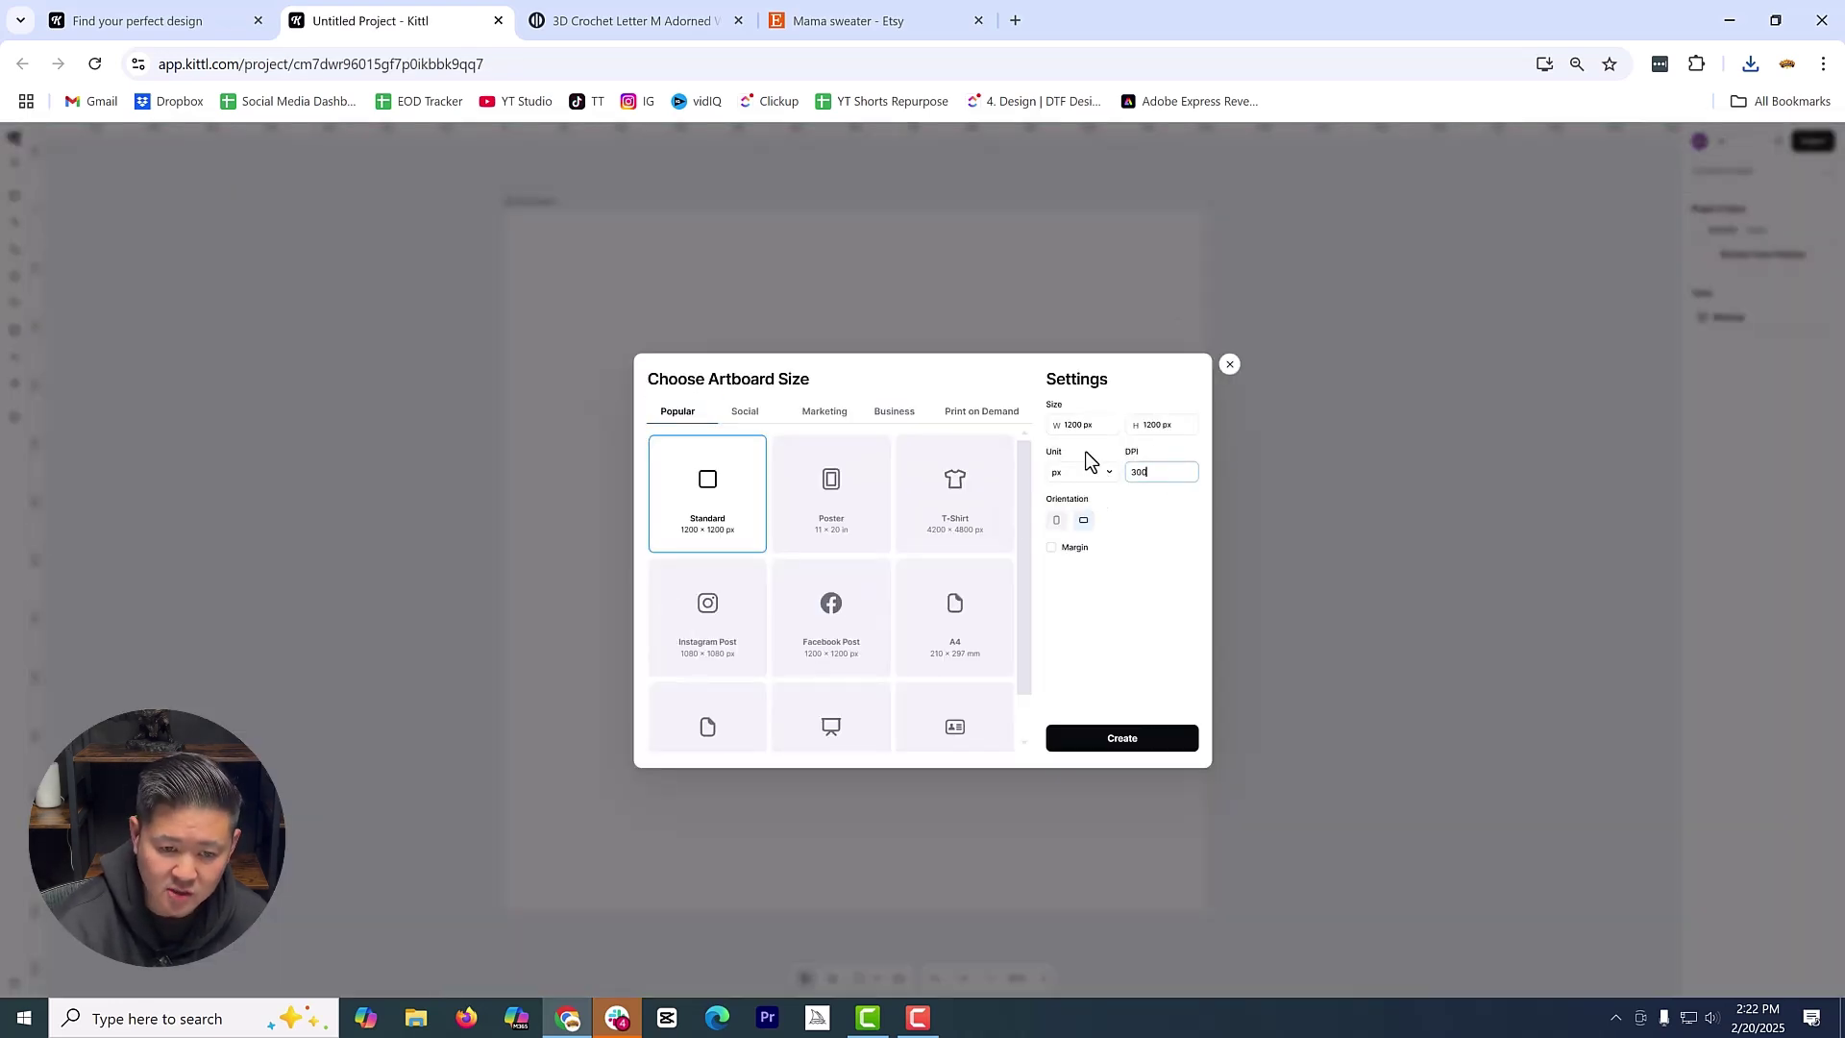
pyautogui.click(1081, 472)
pyautogui.click(1081, 514)
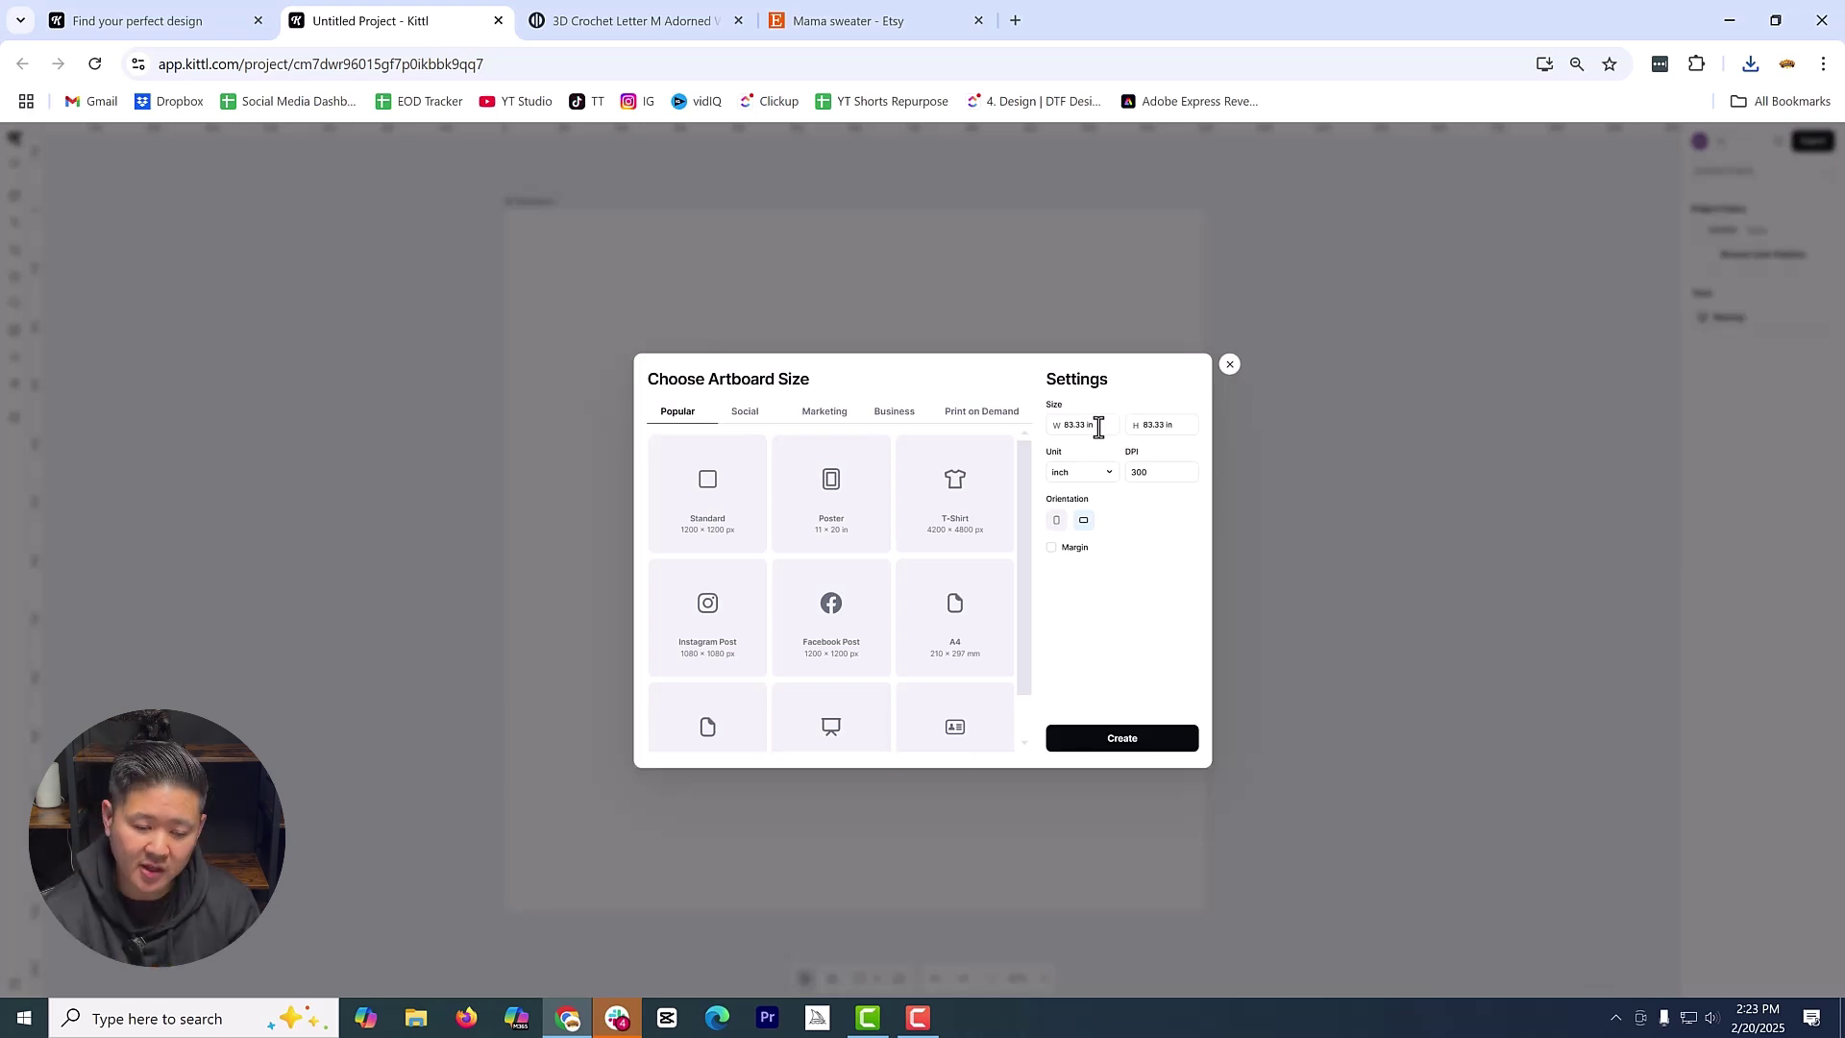
pyautogui.click(1098, 428)
pyautogui.write('10')
pyautogui.press('Tab')
pyautogui.write('10')
pyautogui.press('Tab')
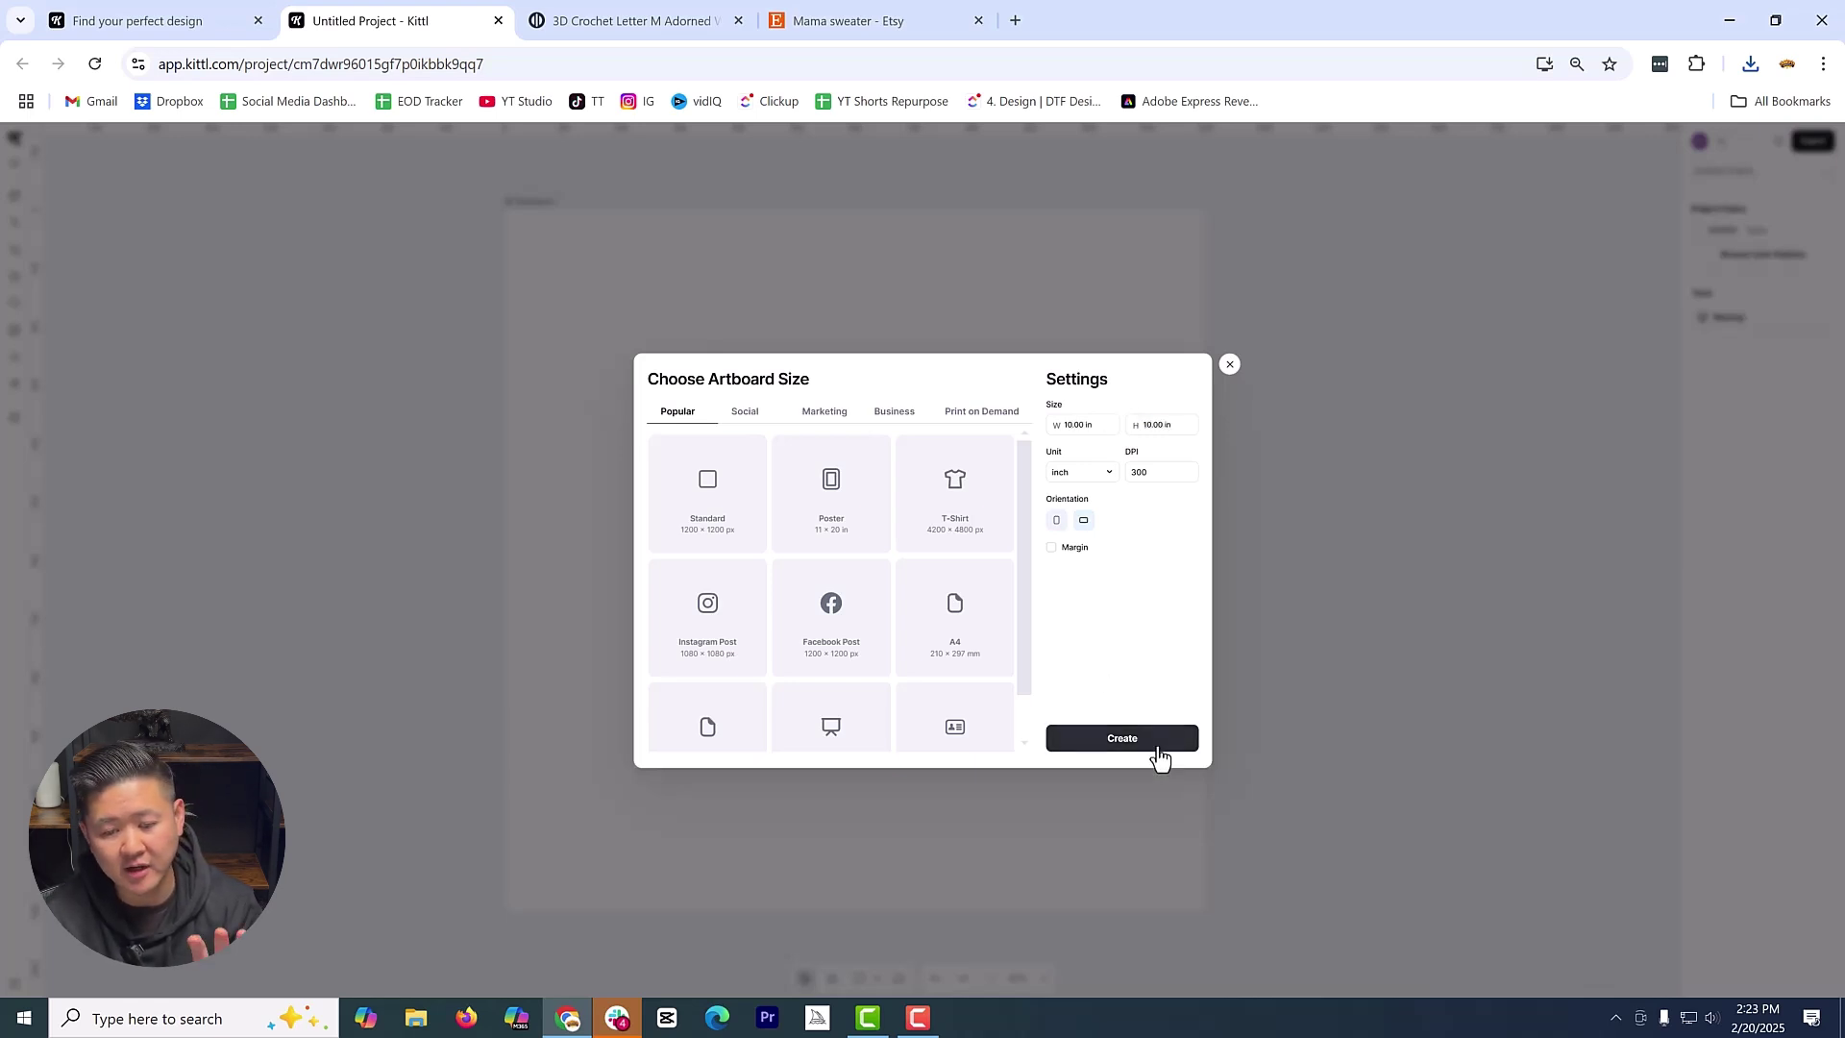
pyautogui.click(1122, 739)
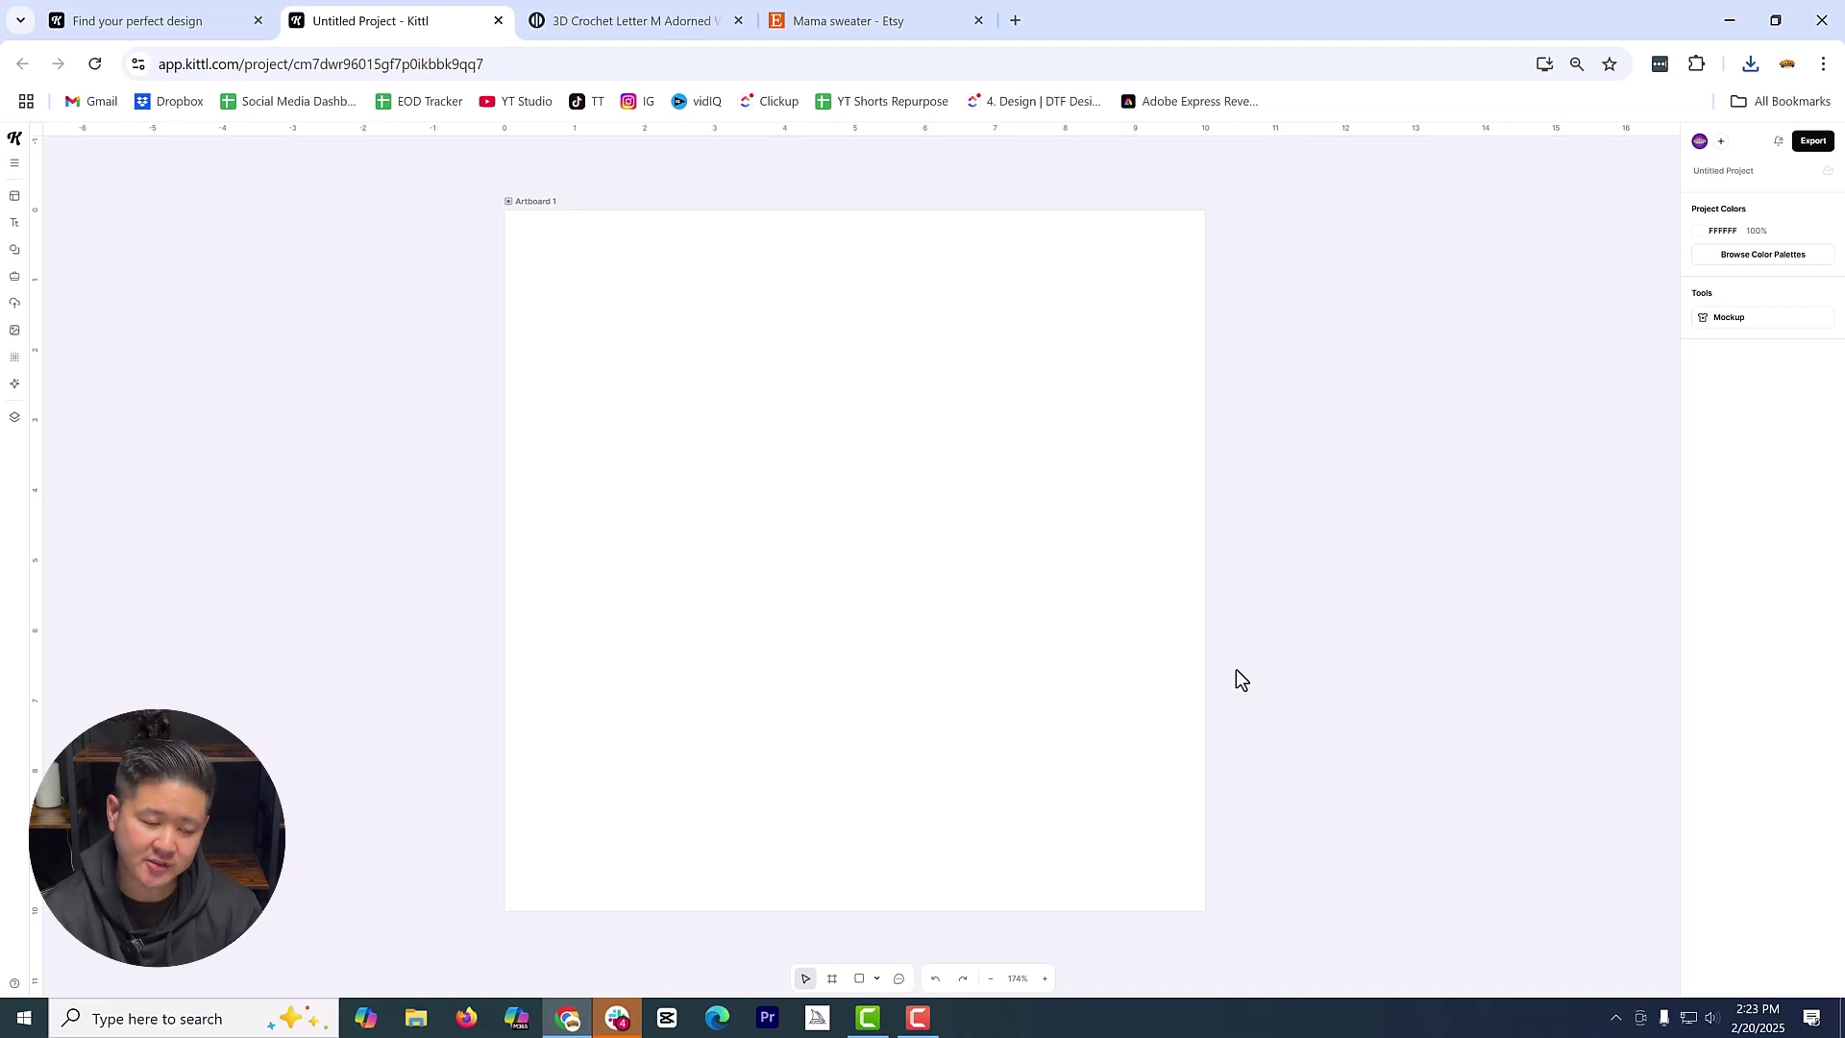
# Upload the crochet M and A PNGs from Downloads onto the artboard
pyautogui.click(17, 332)
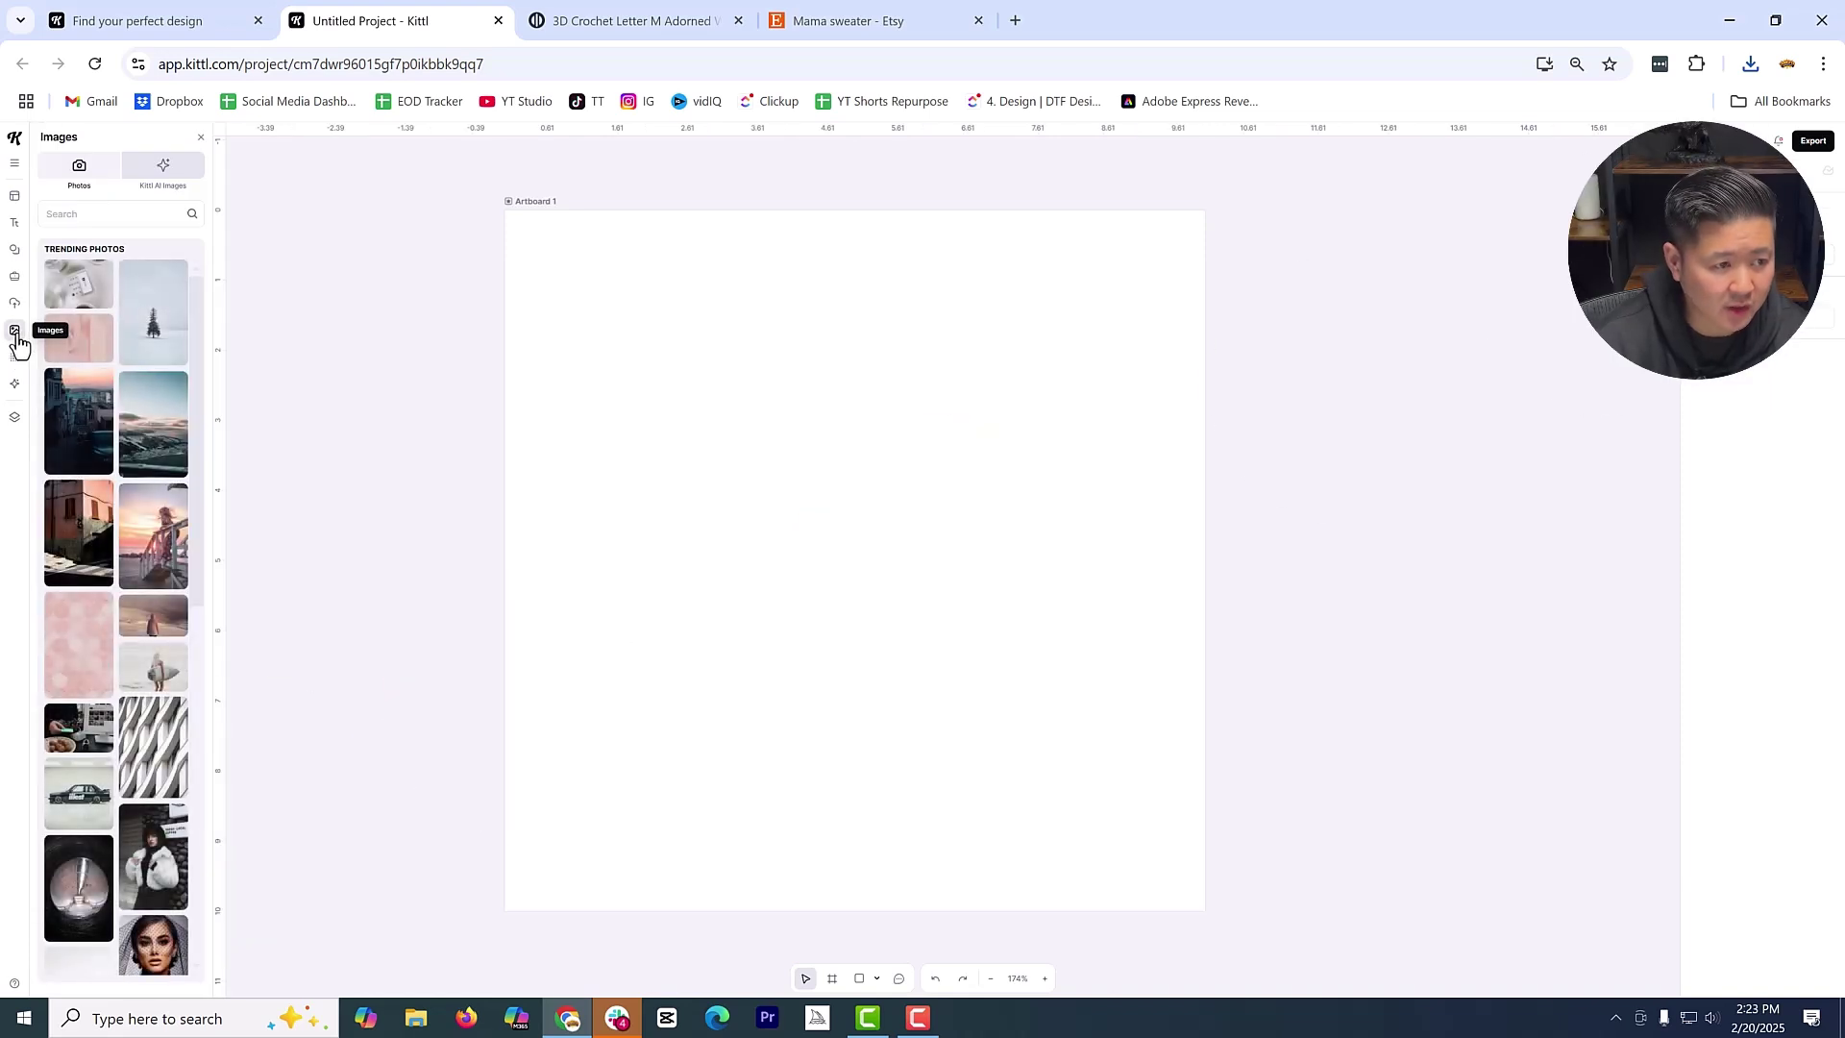
pyautogui.click(14, 302)
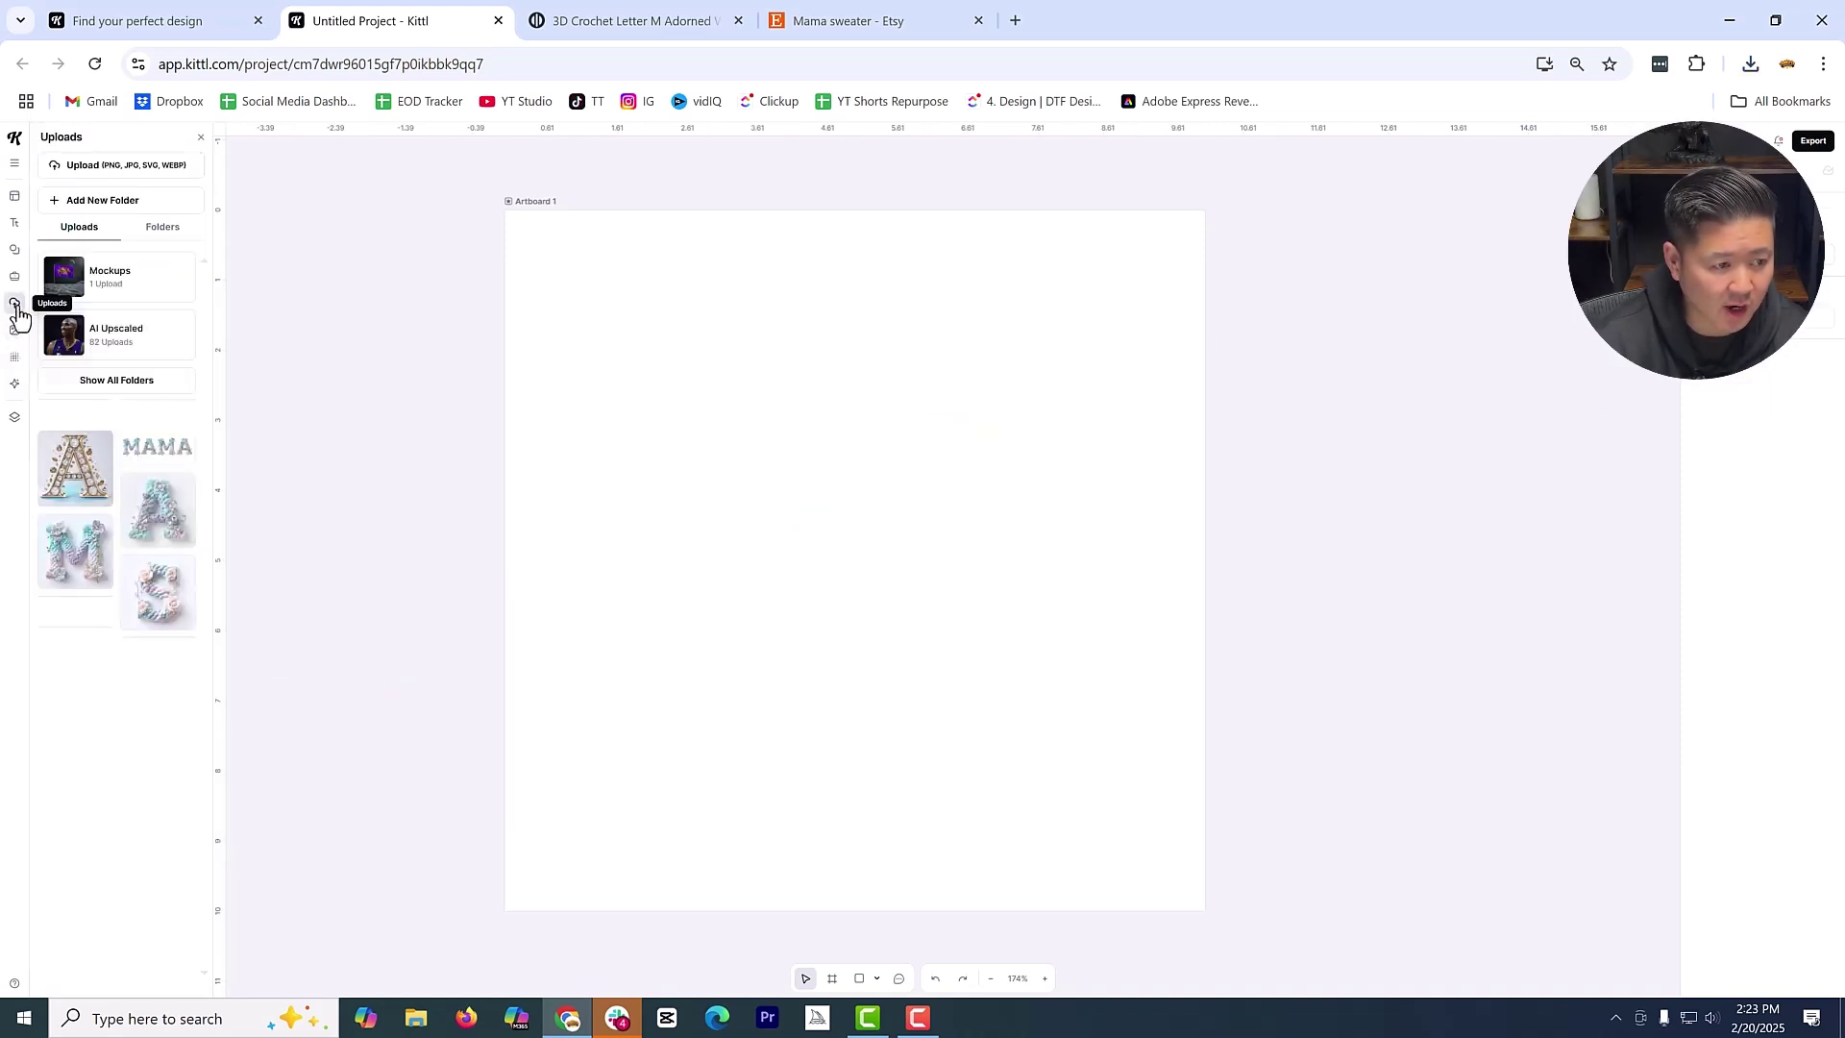
pyautogui.click(112, 172)
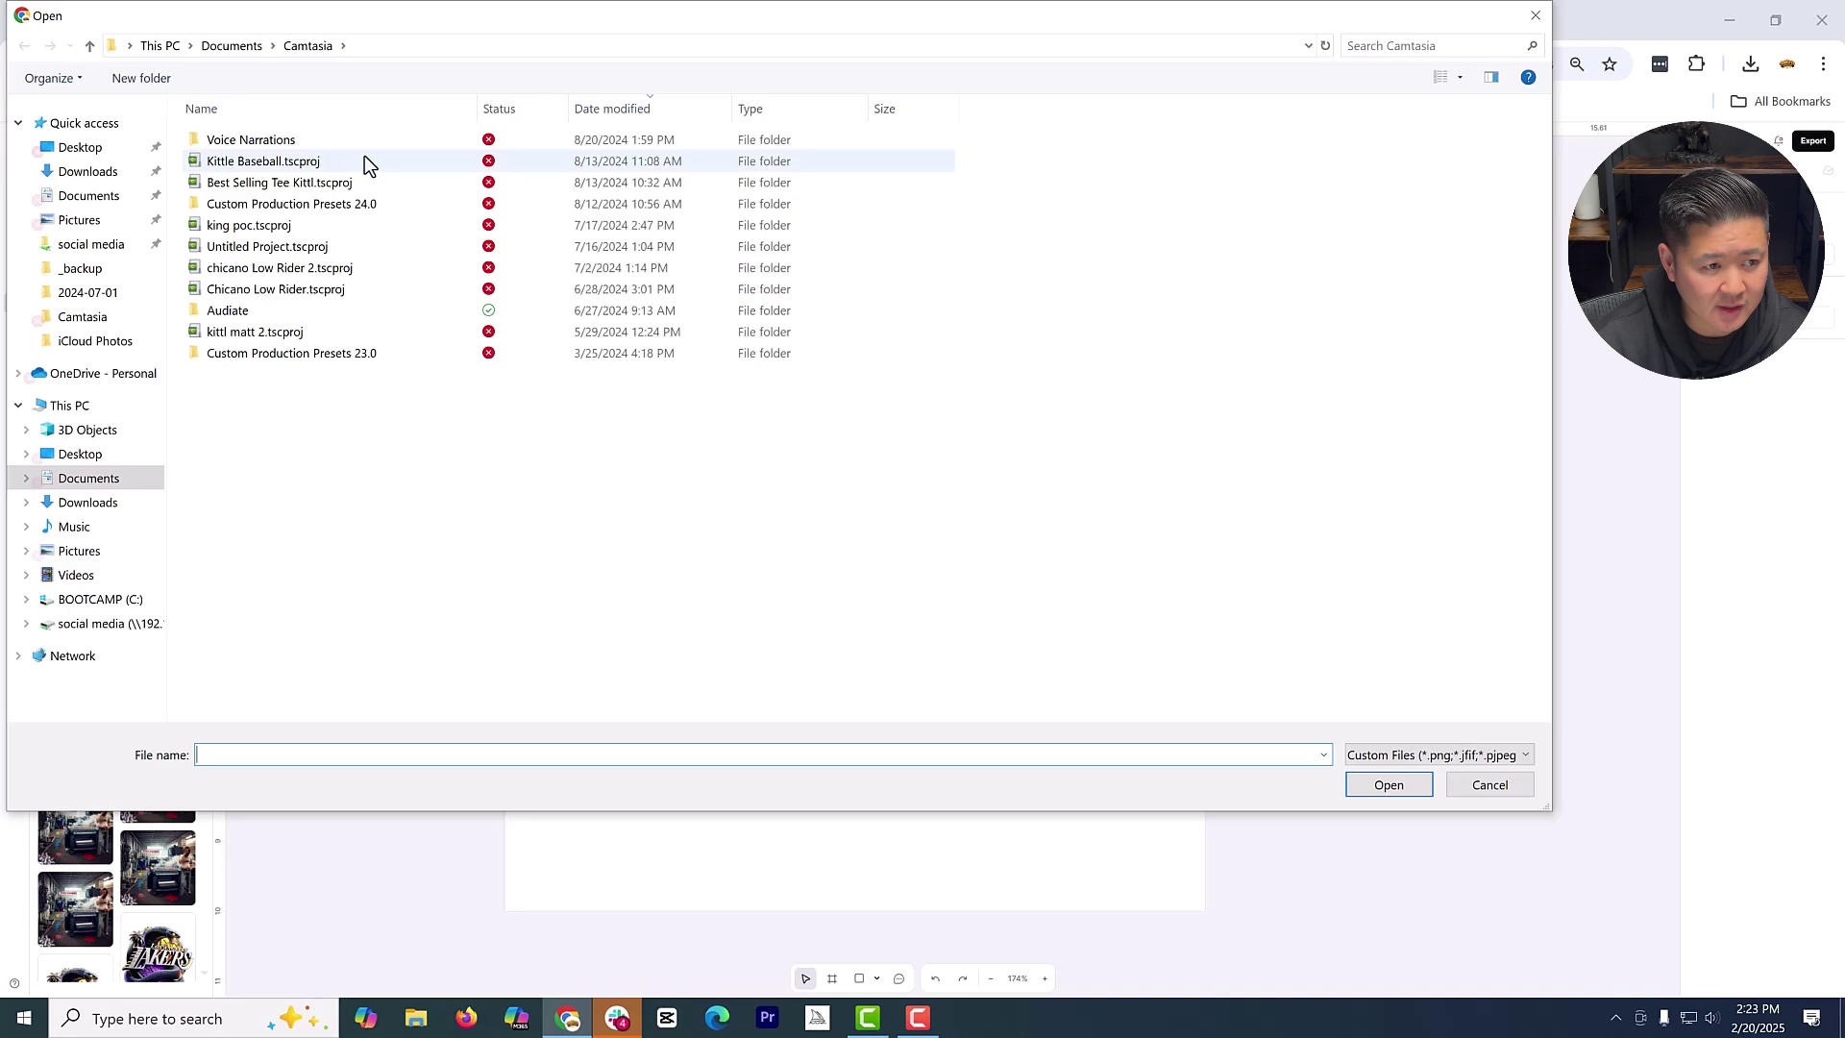
pyautogui.click(115, 174)
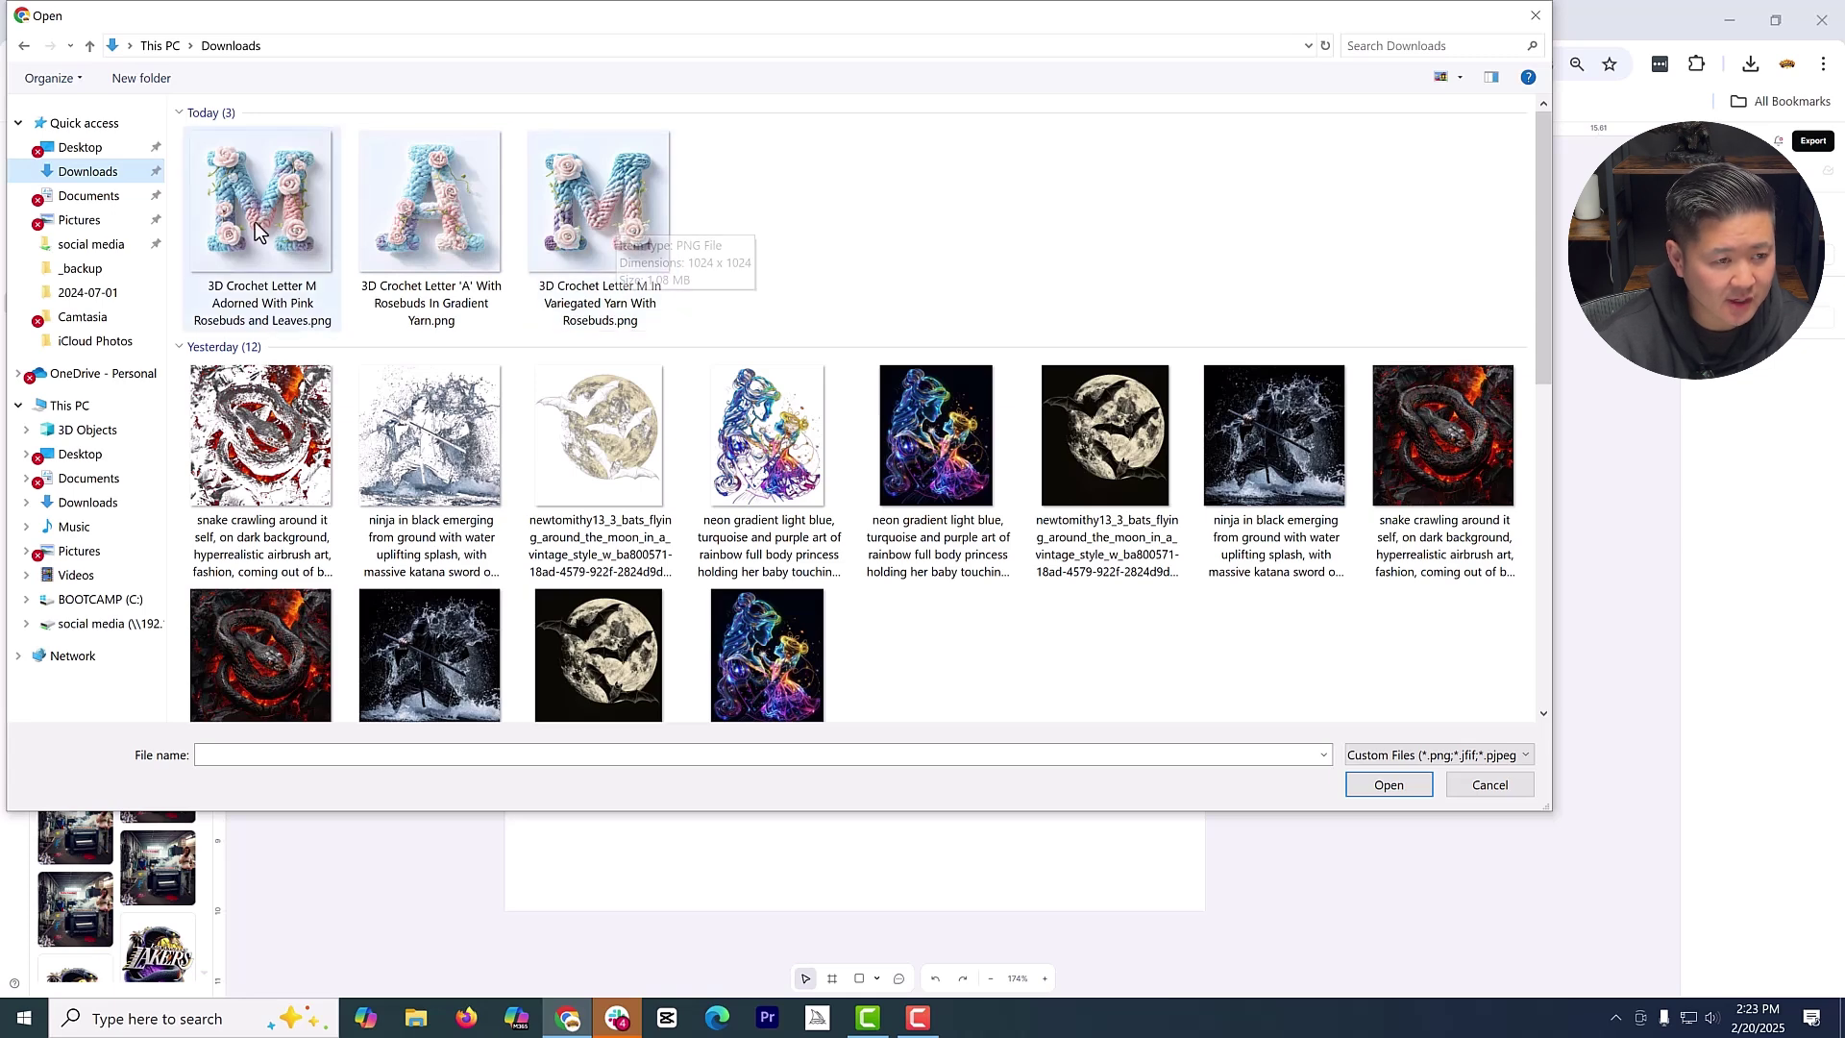
pyautogui.click(257, 229)
pyautogui.keyDown('ctrl'); pyautogui.click(444, 211); pyautogui.keyUp('ctrl')
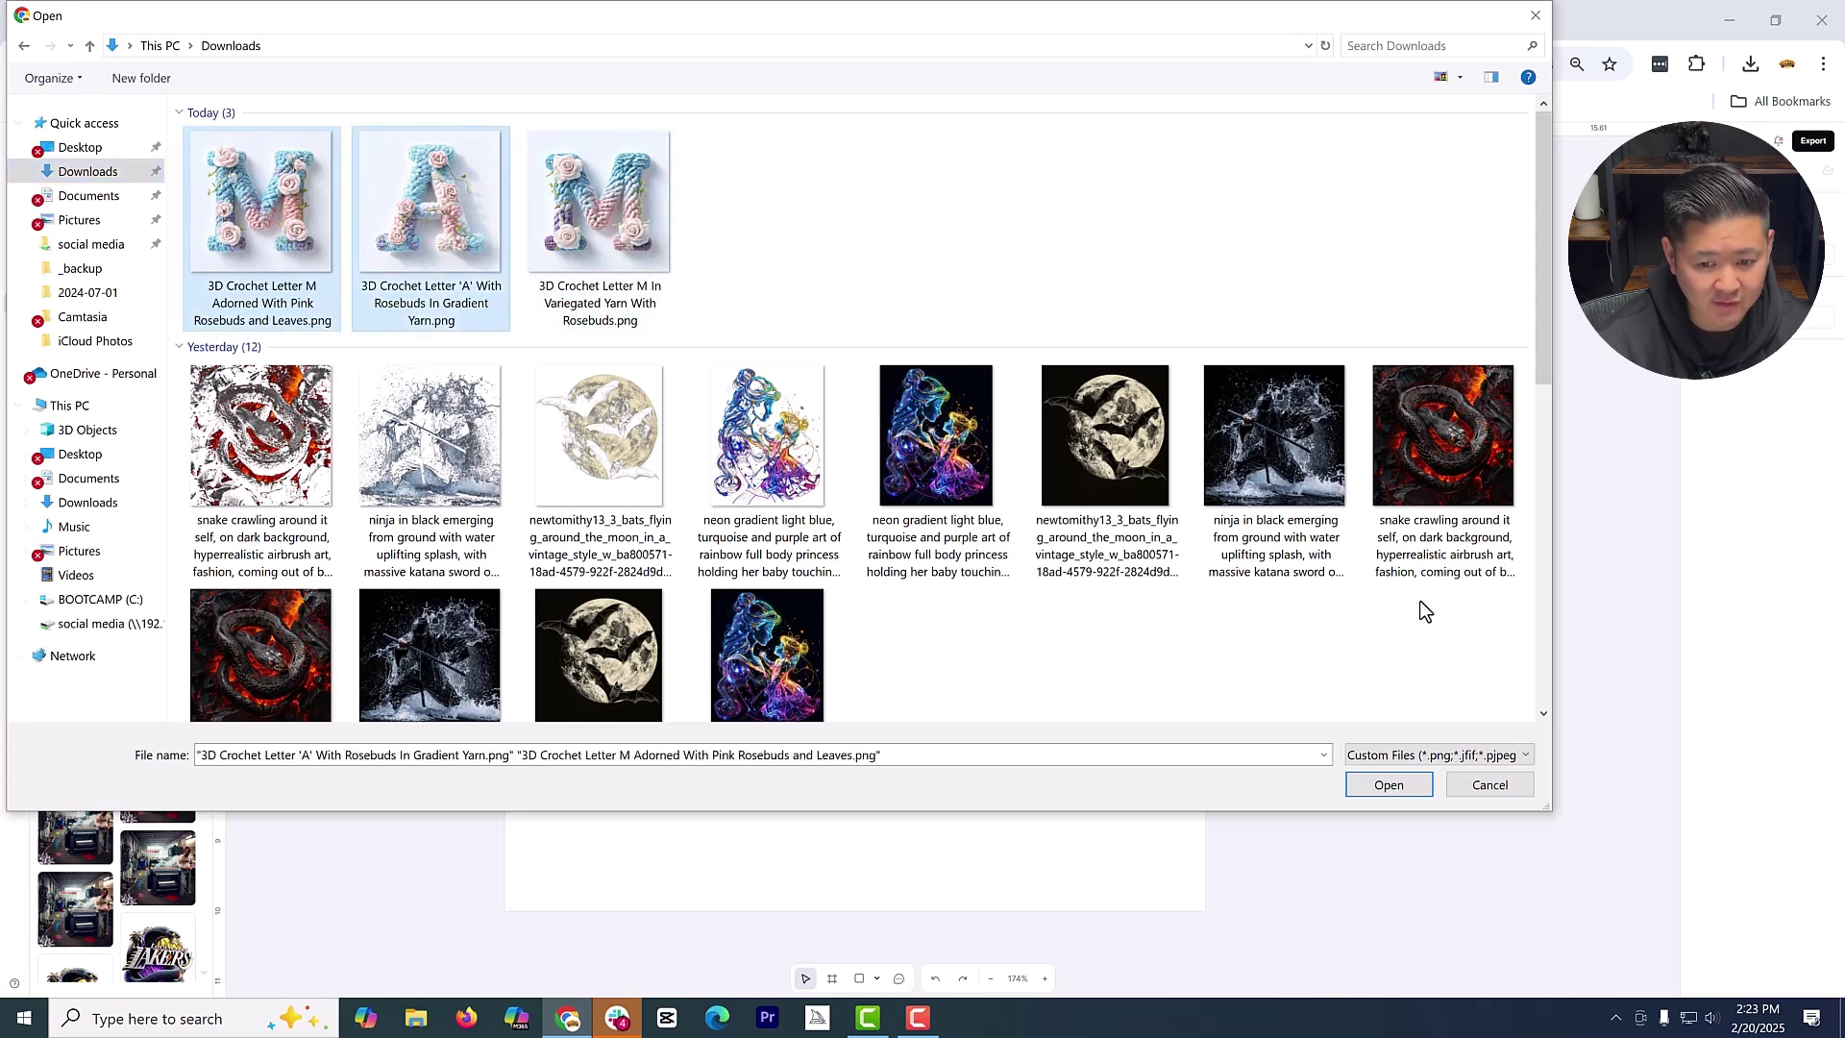
pyautogui.click(1404, 794)
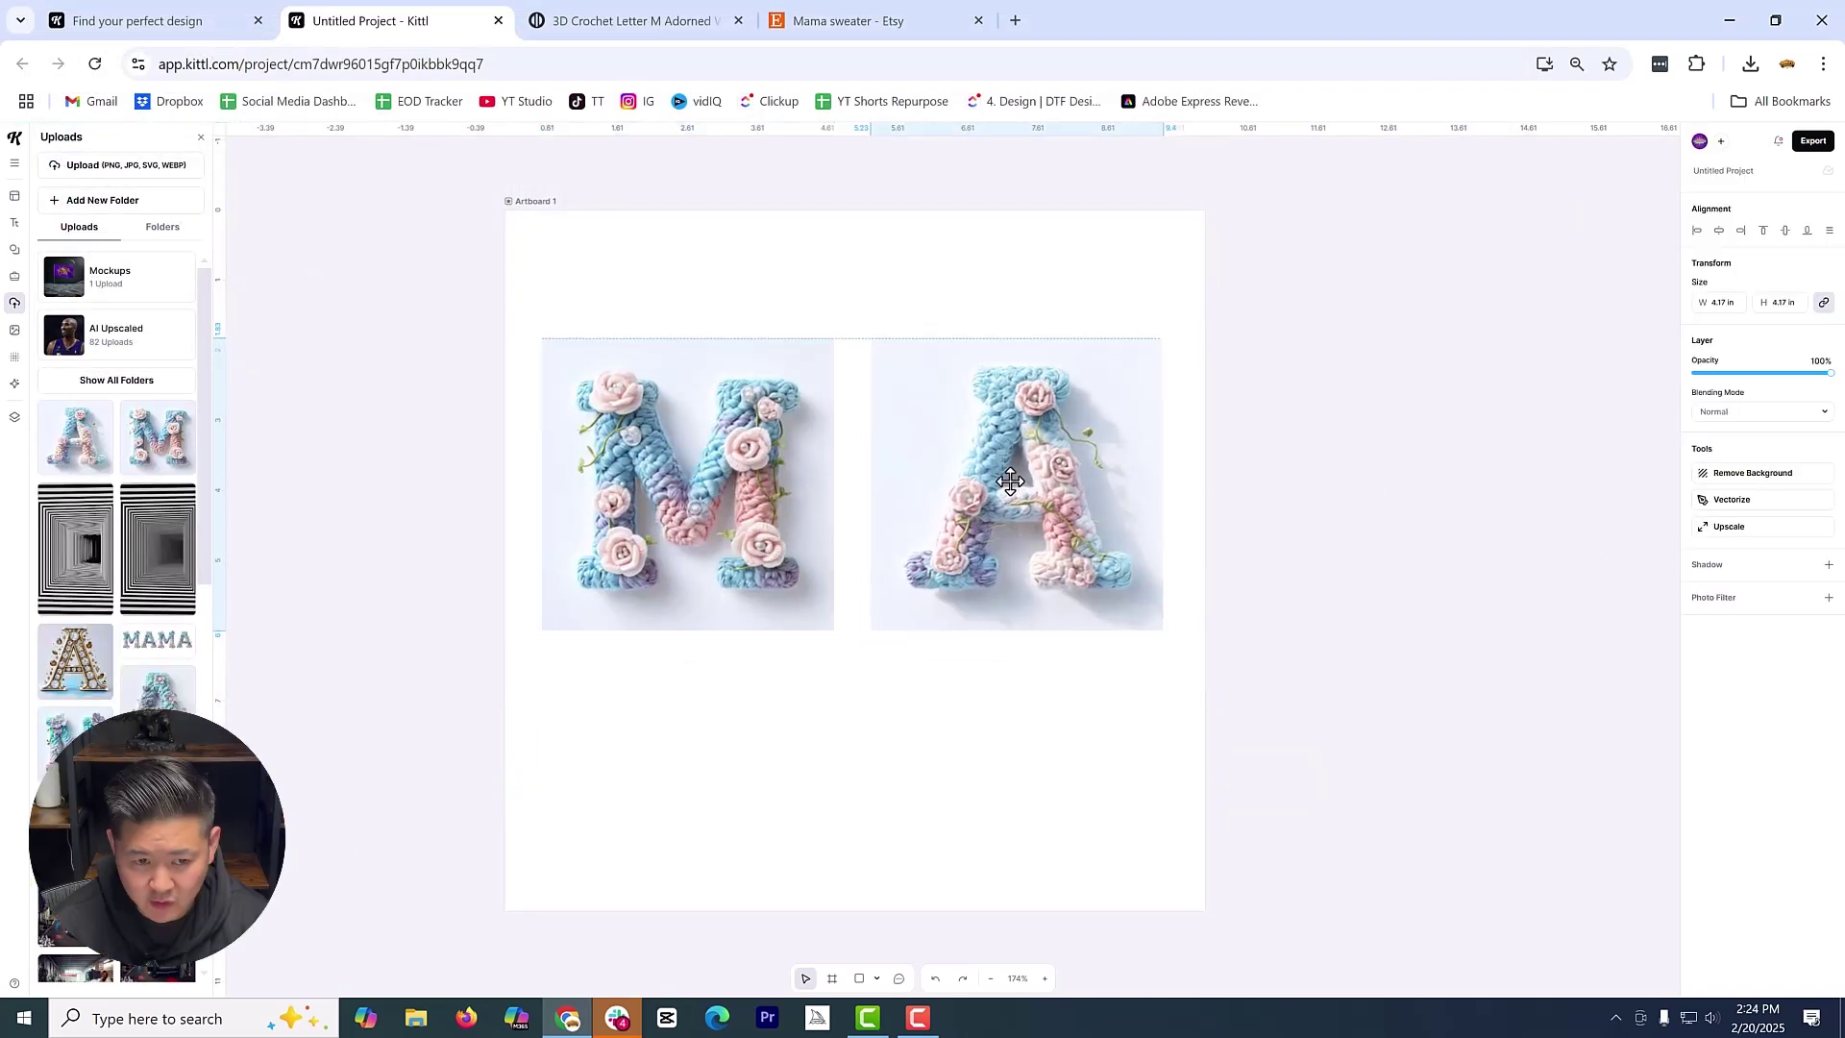
# AI-upscale the crochet M image
pyautogui.click(769, 522)
pyautogui.click(1744, 528)
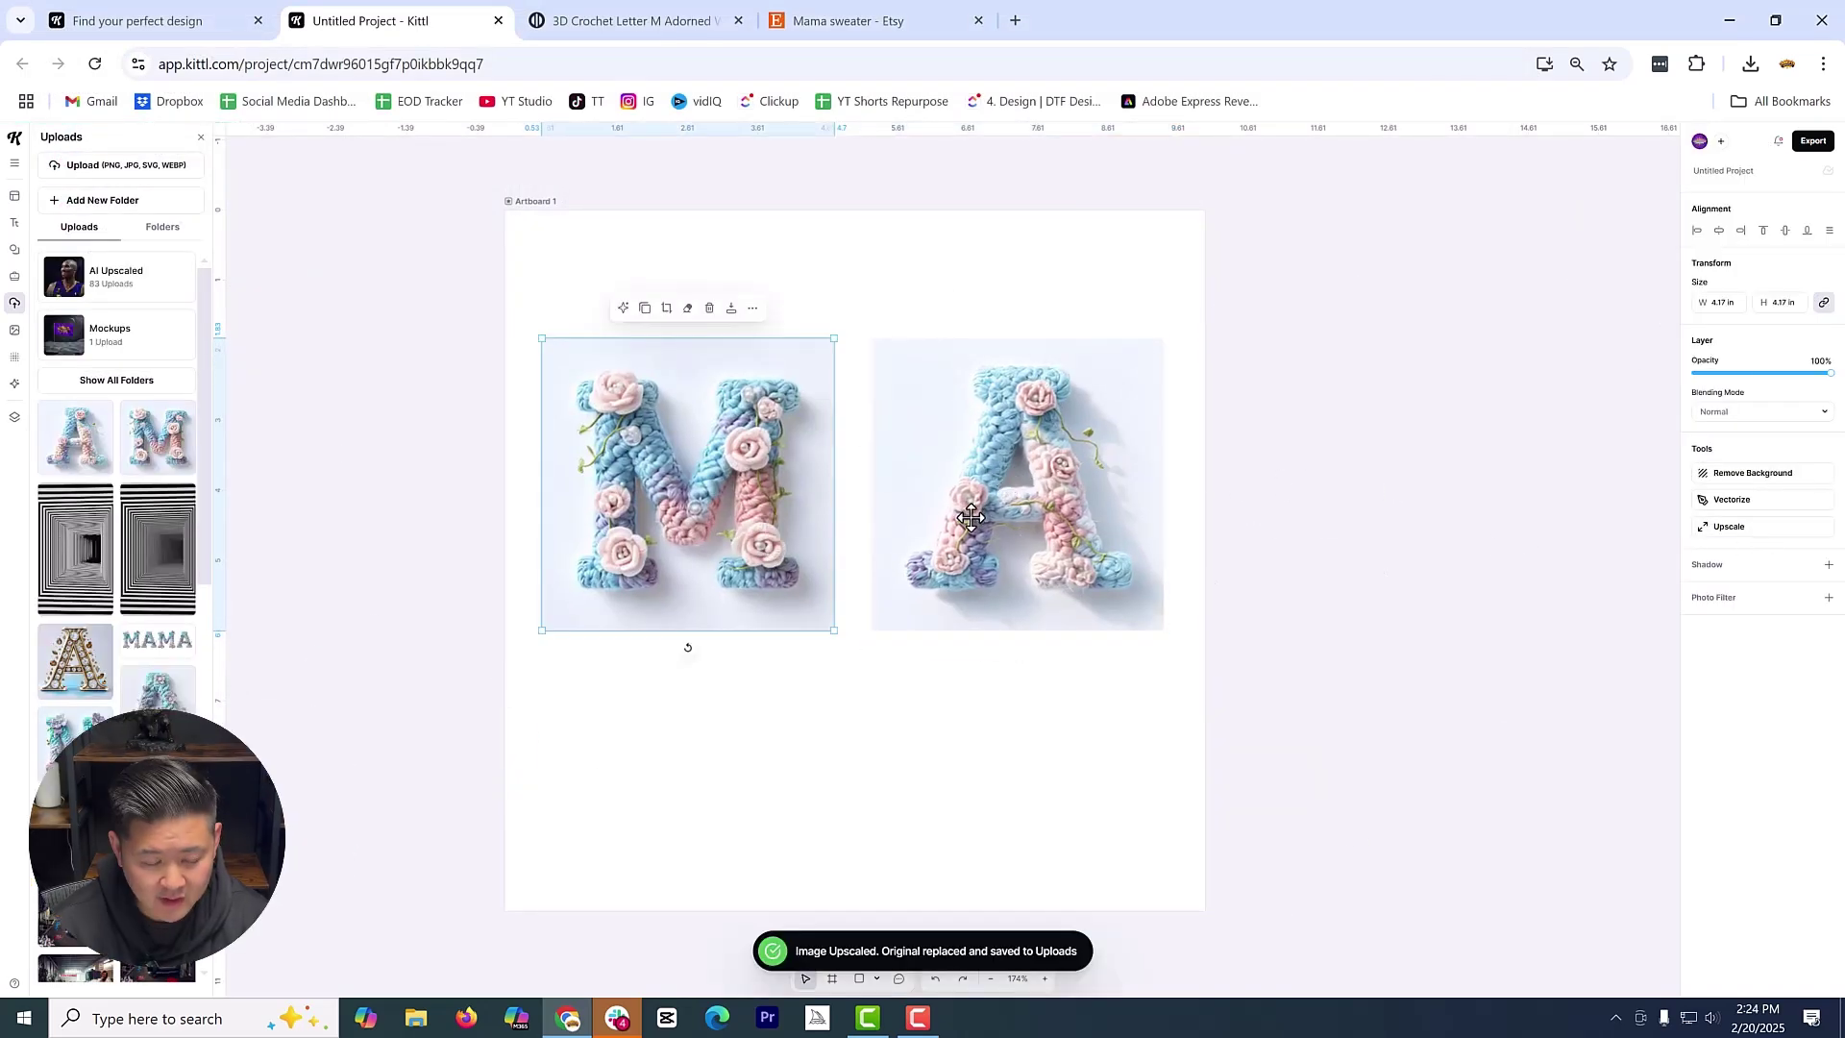
pyautogui.scroll(10, 758, 573)
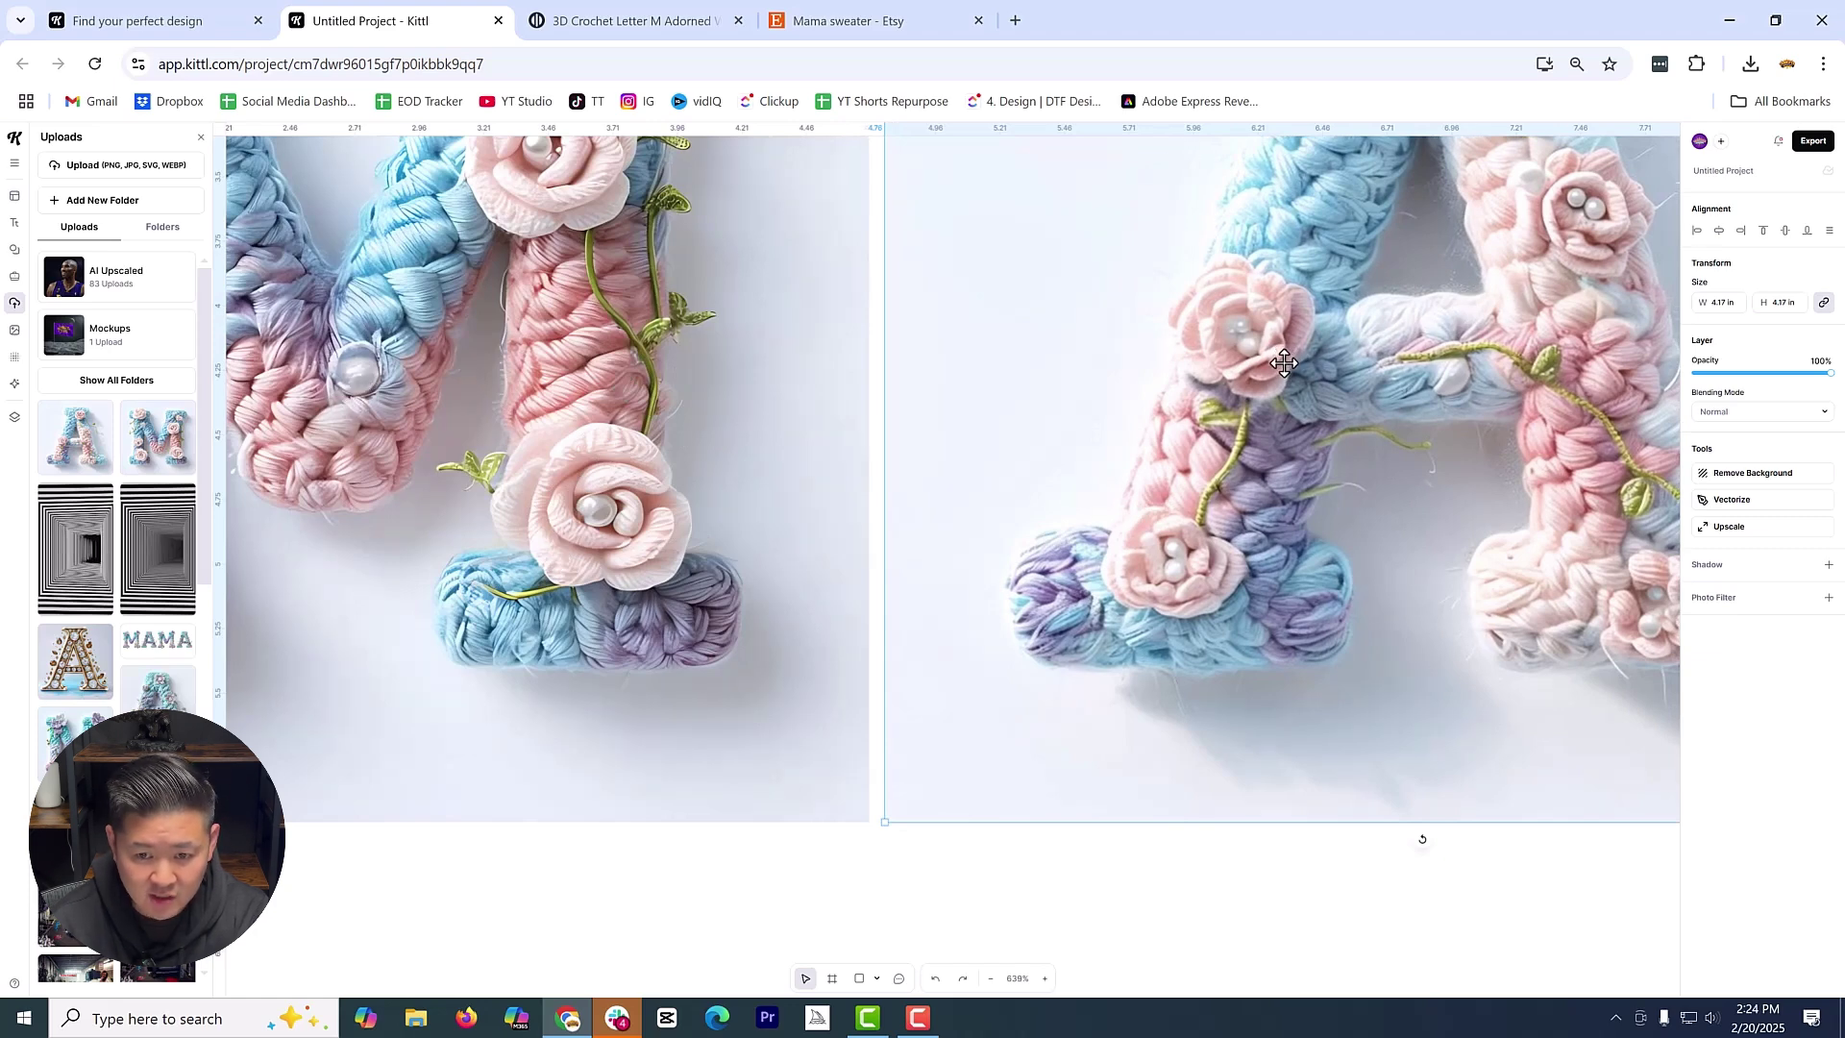
pyautogui.click(650, 552)
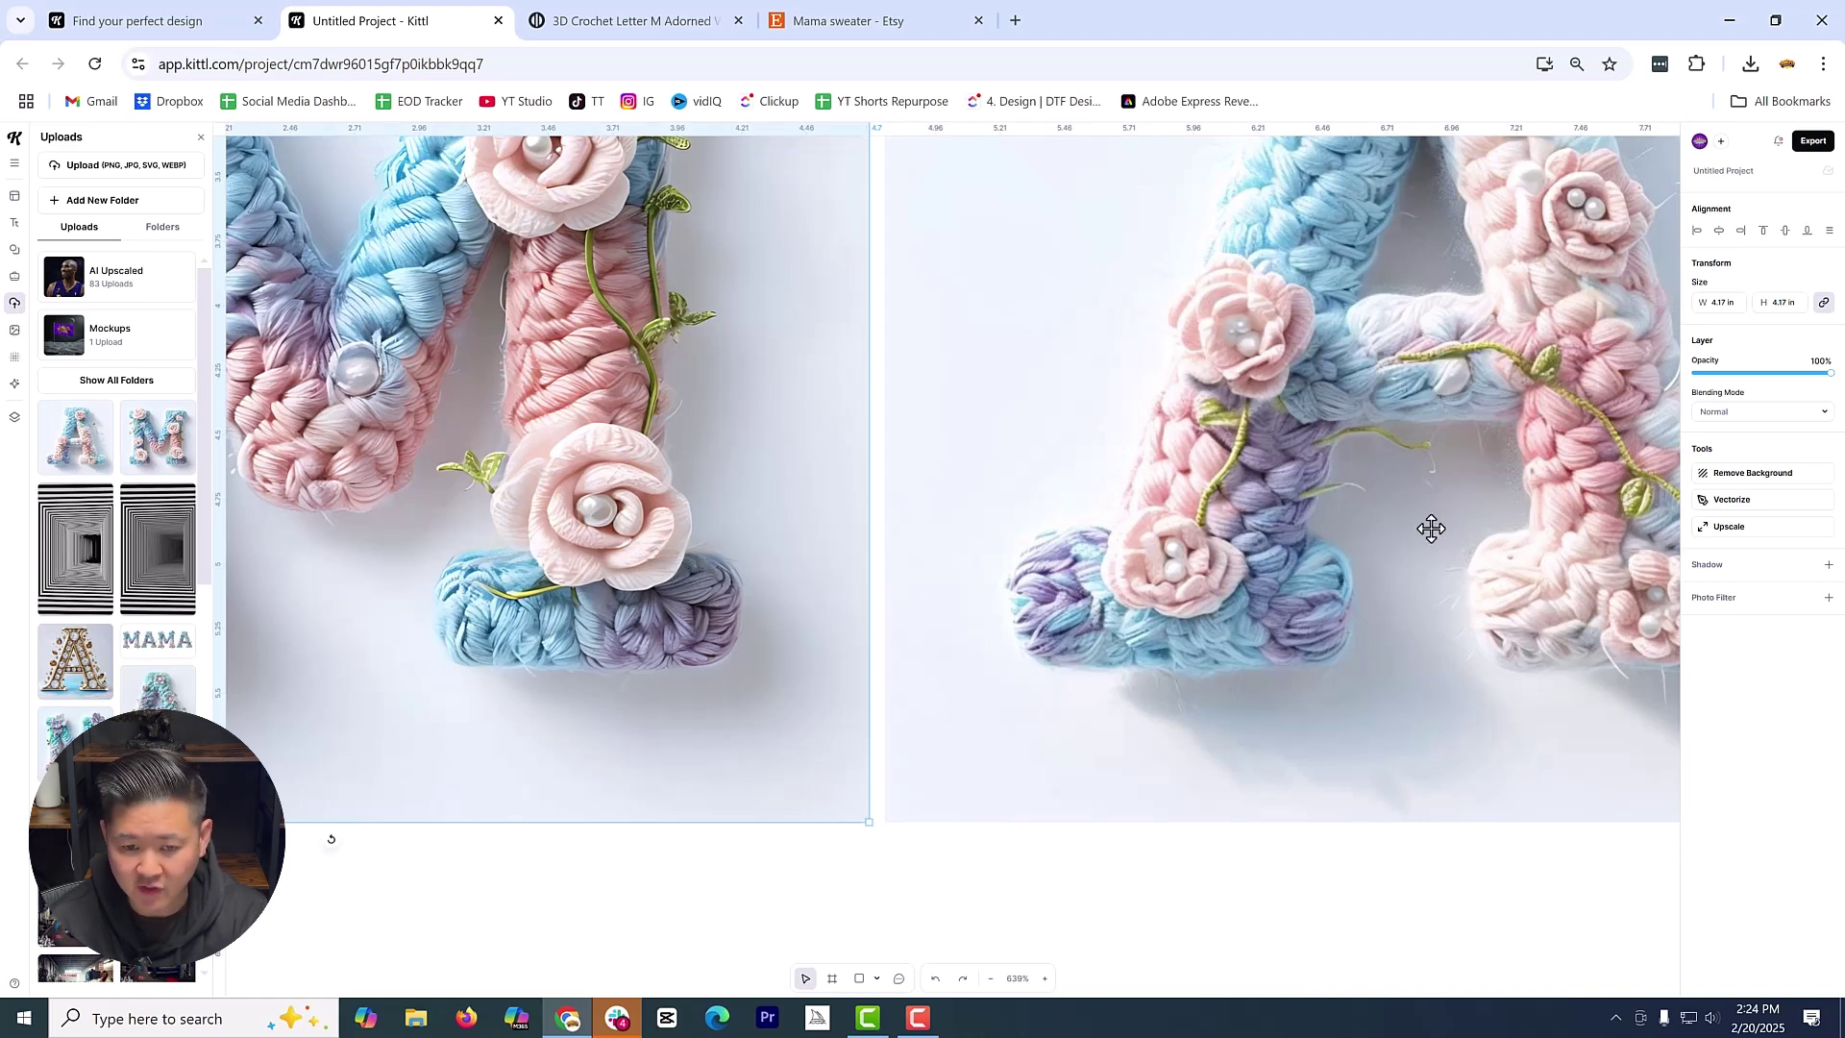
# AI-upscale the crochet A image, then reselect the M
pyautogui.click(1336, 538)
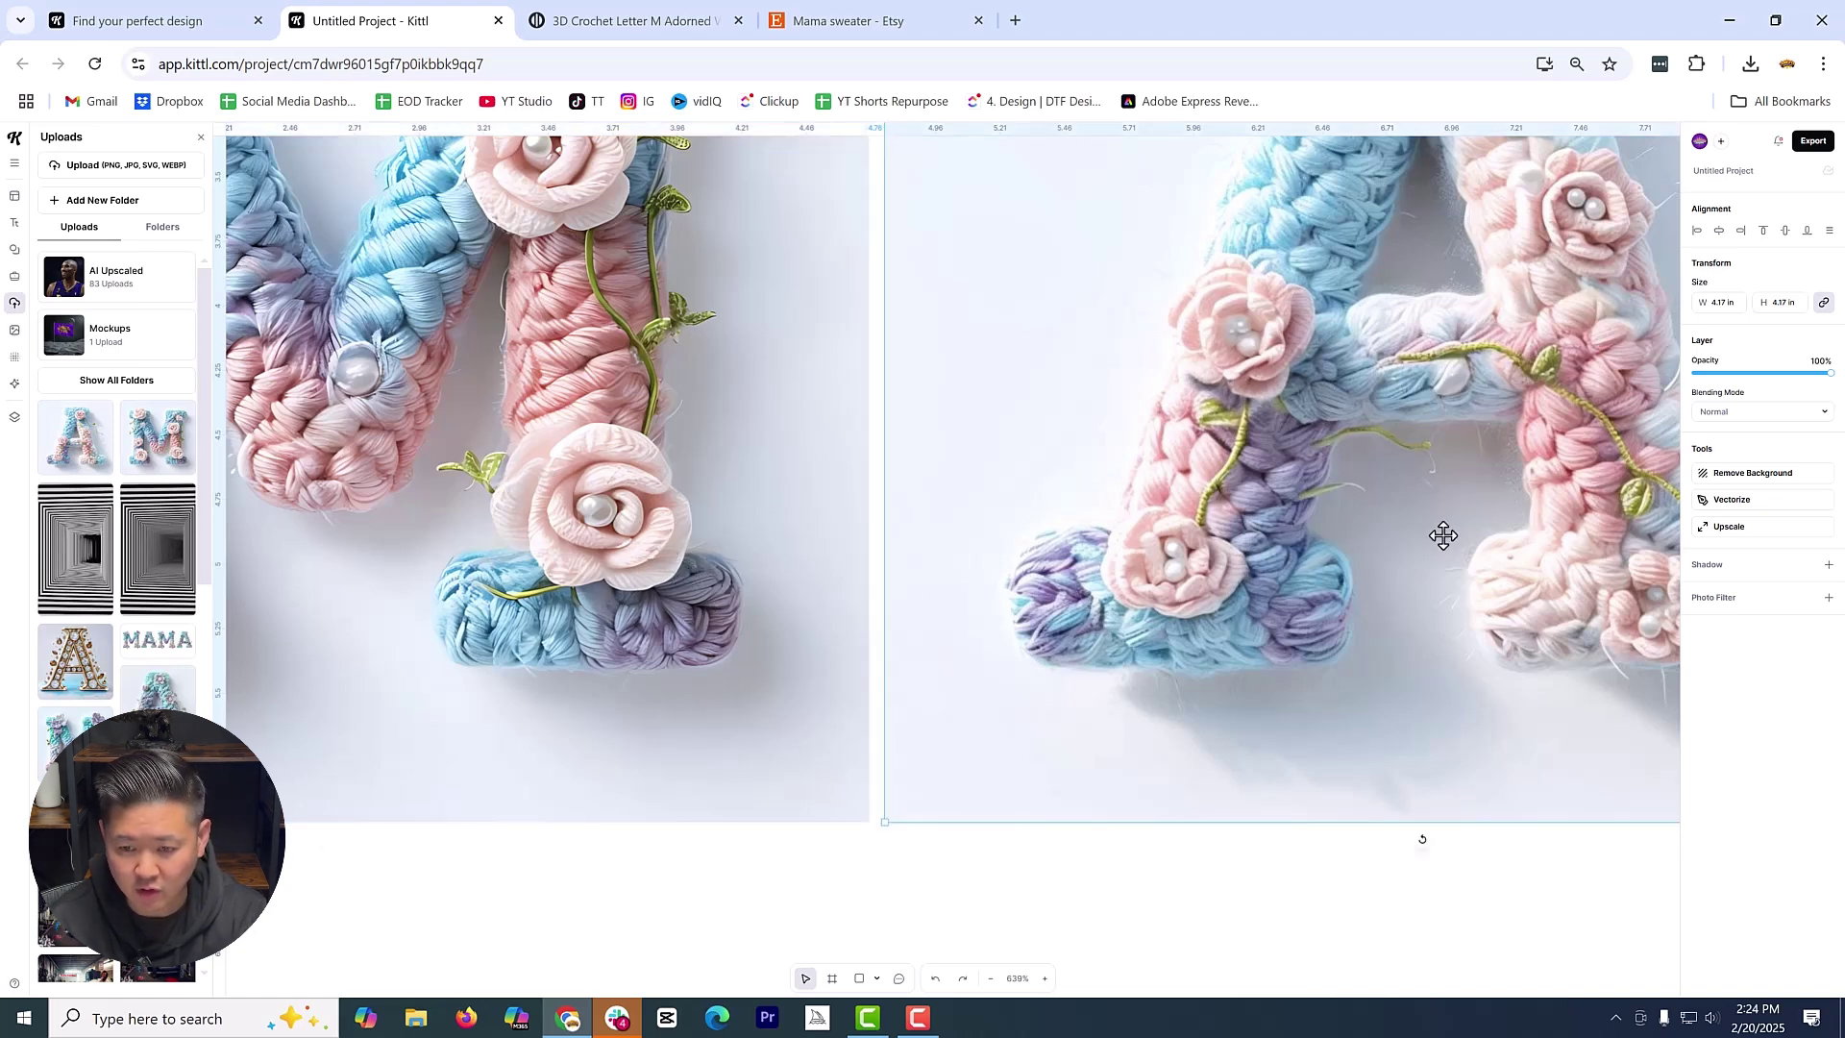
pyautogui.click(1762, 528)
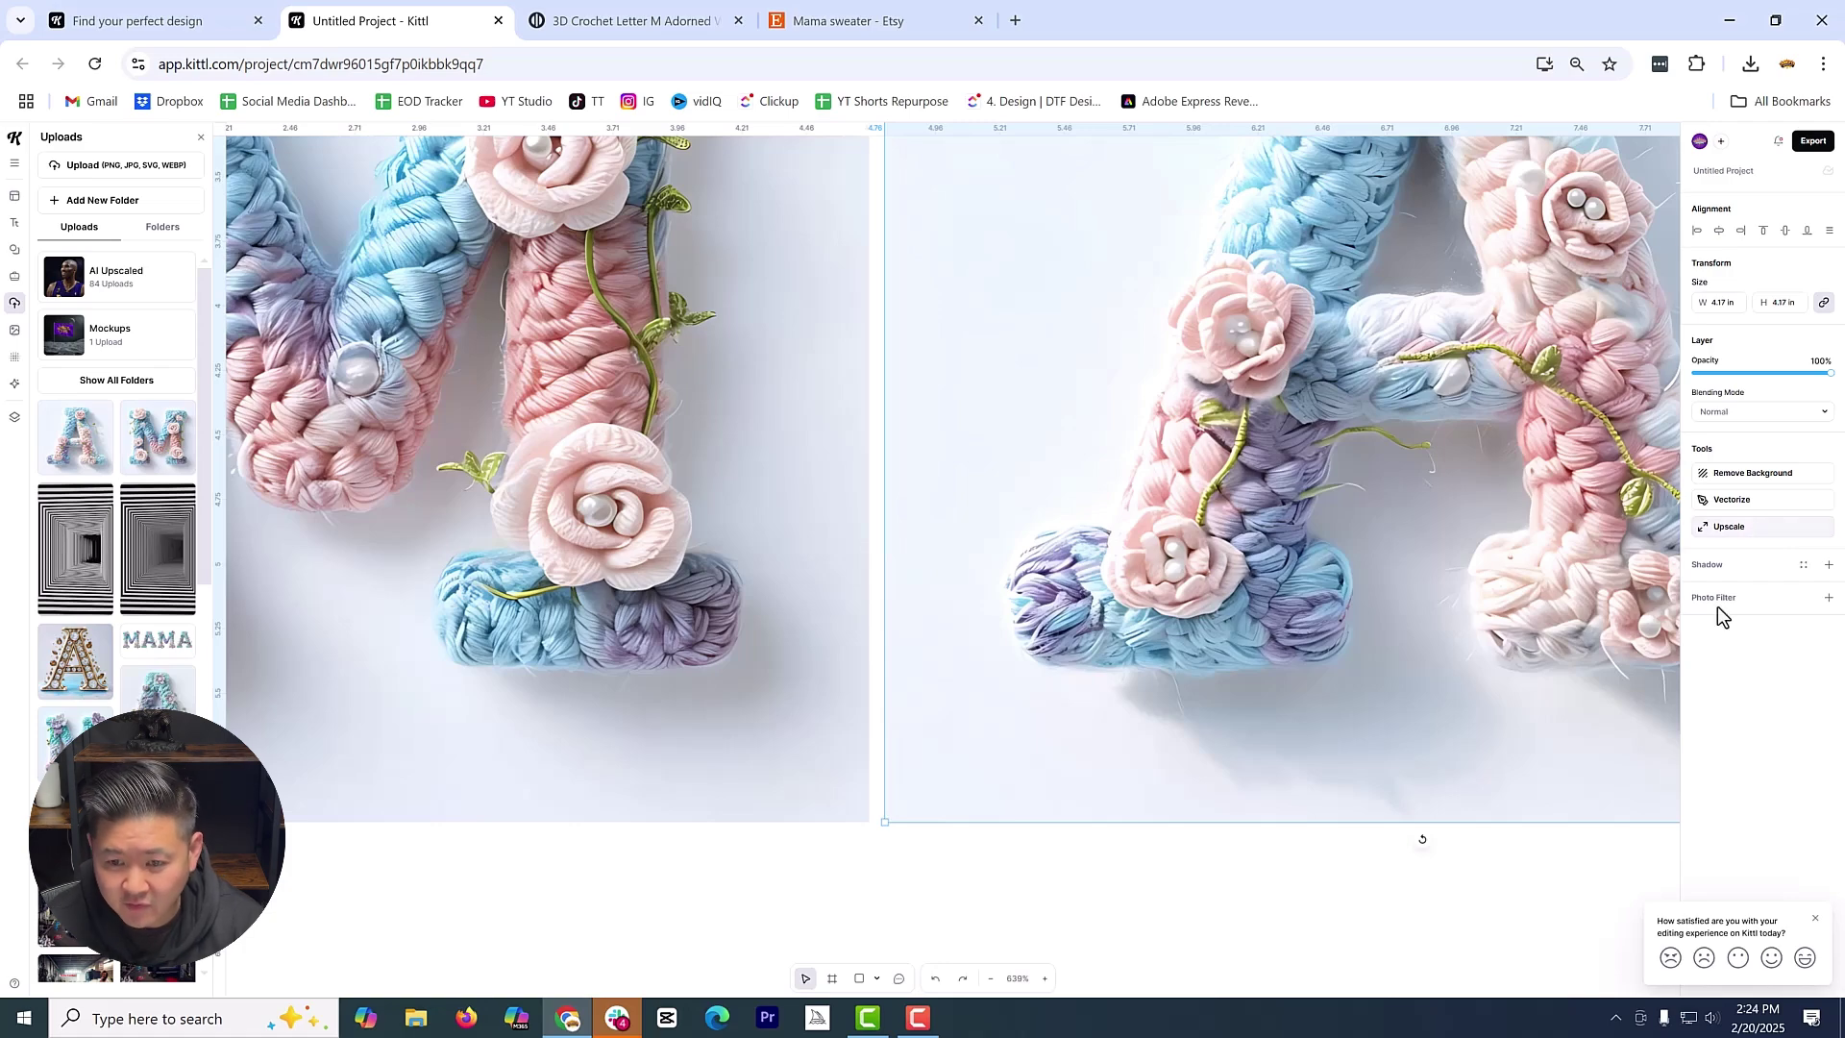
pyautogui.scroll(4, 1556, 500)
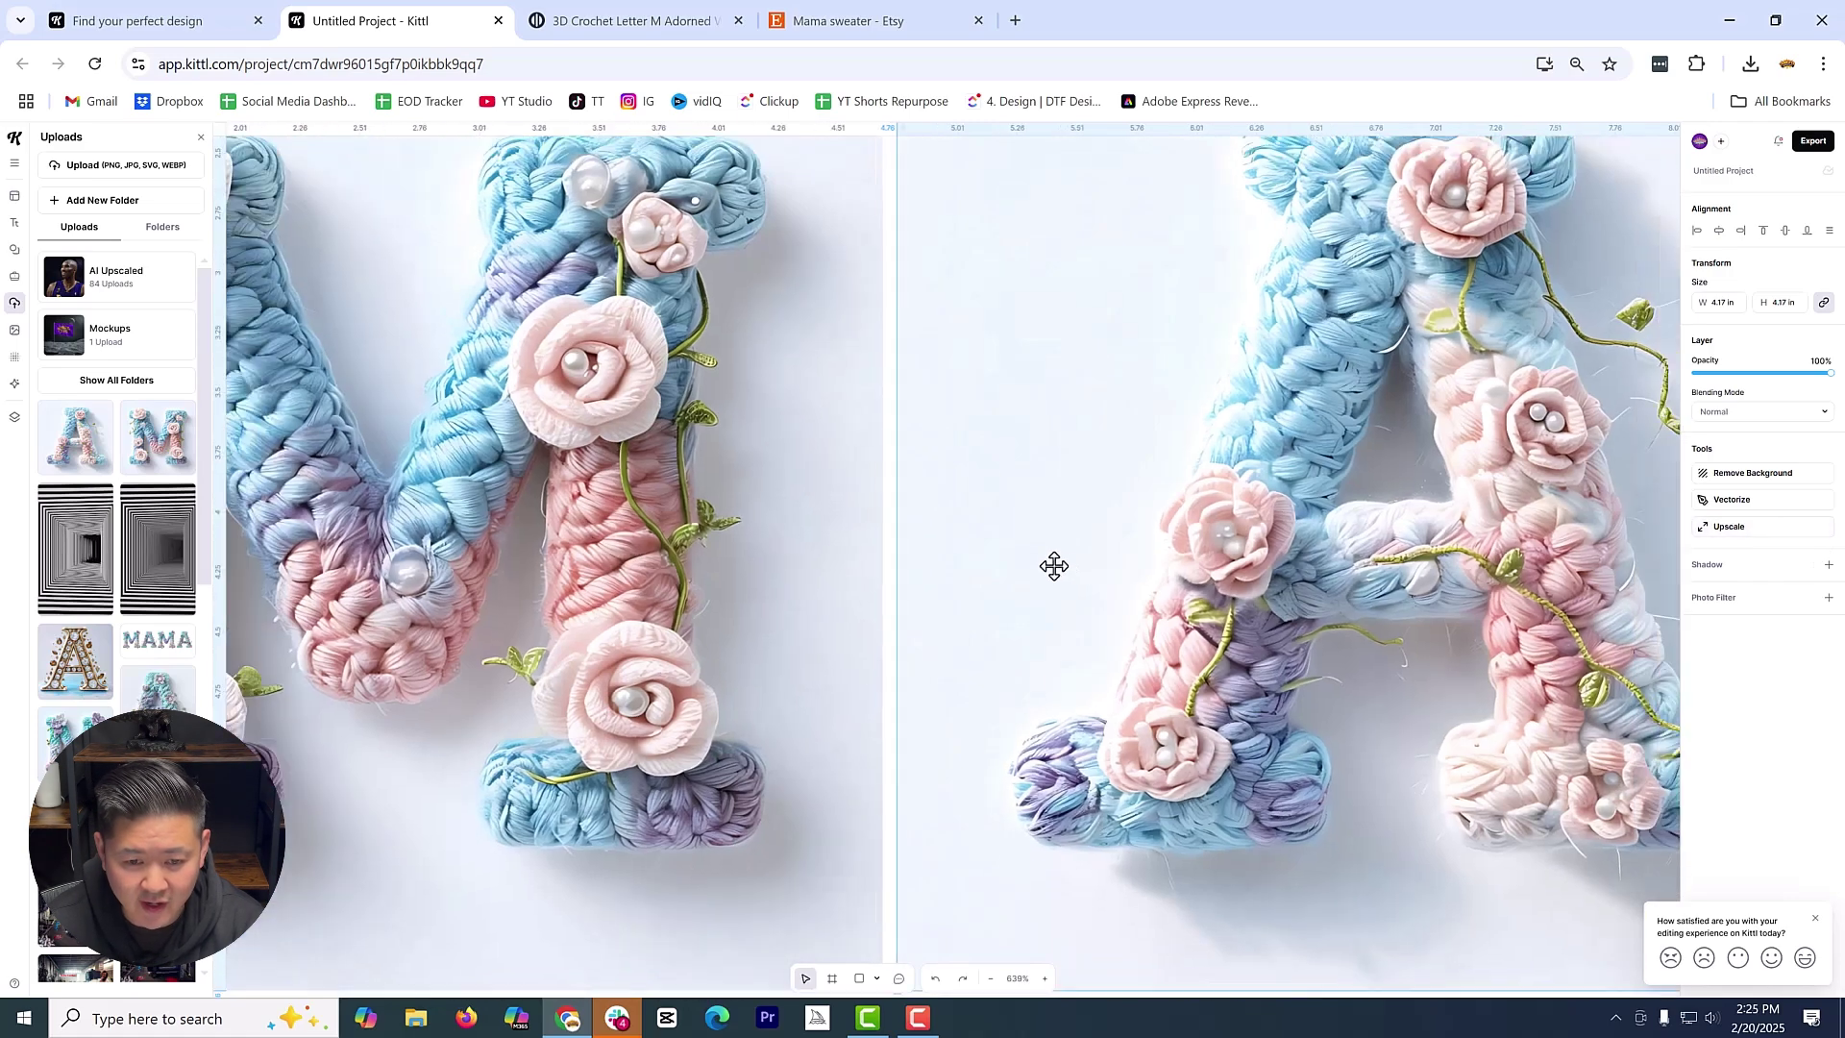
pyautogui.scroll(-5, 1092, 689)
pyautogui.click(1185, 873)
pyautogui.click(922, 695)
# Remove the M image's background and move the A beside the M
pyautogui.click(1768, 475)
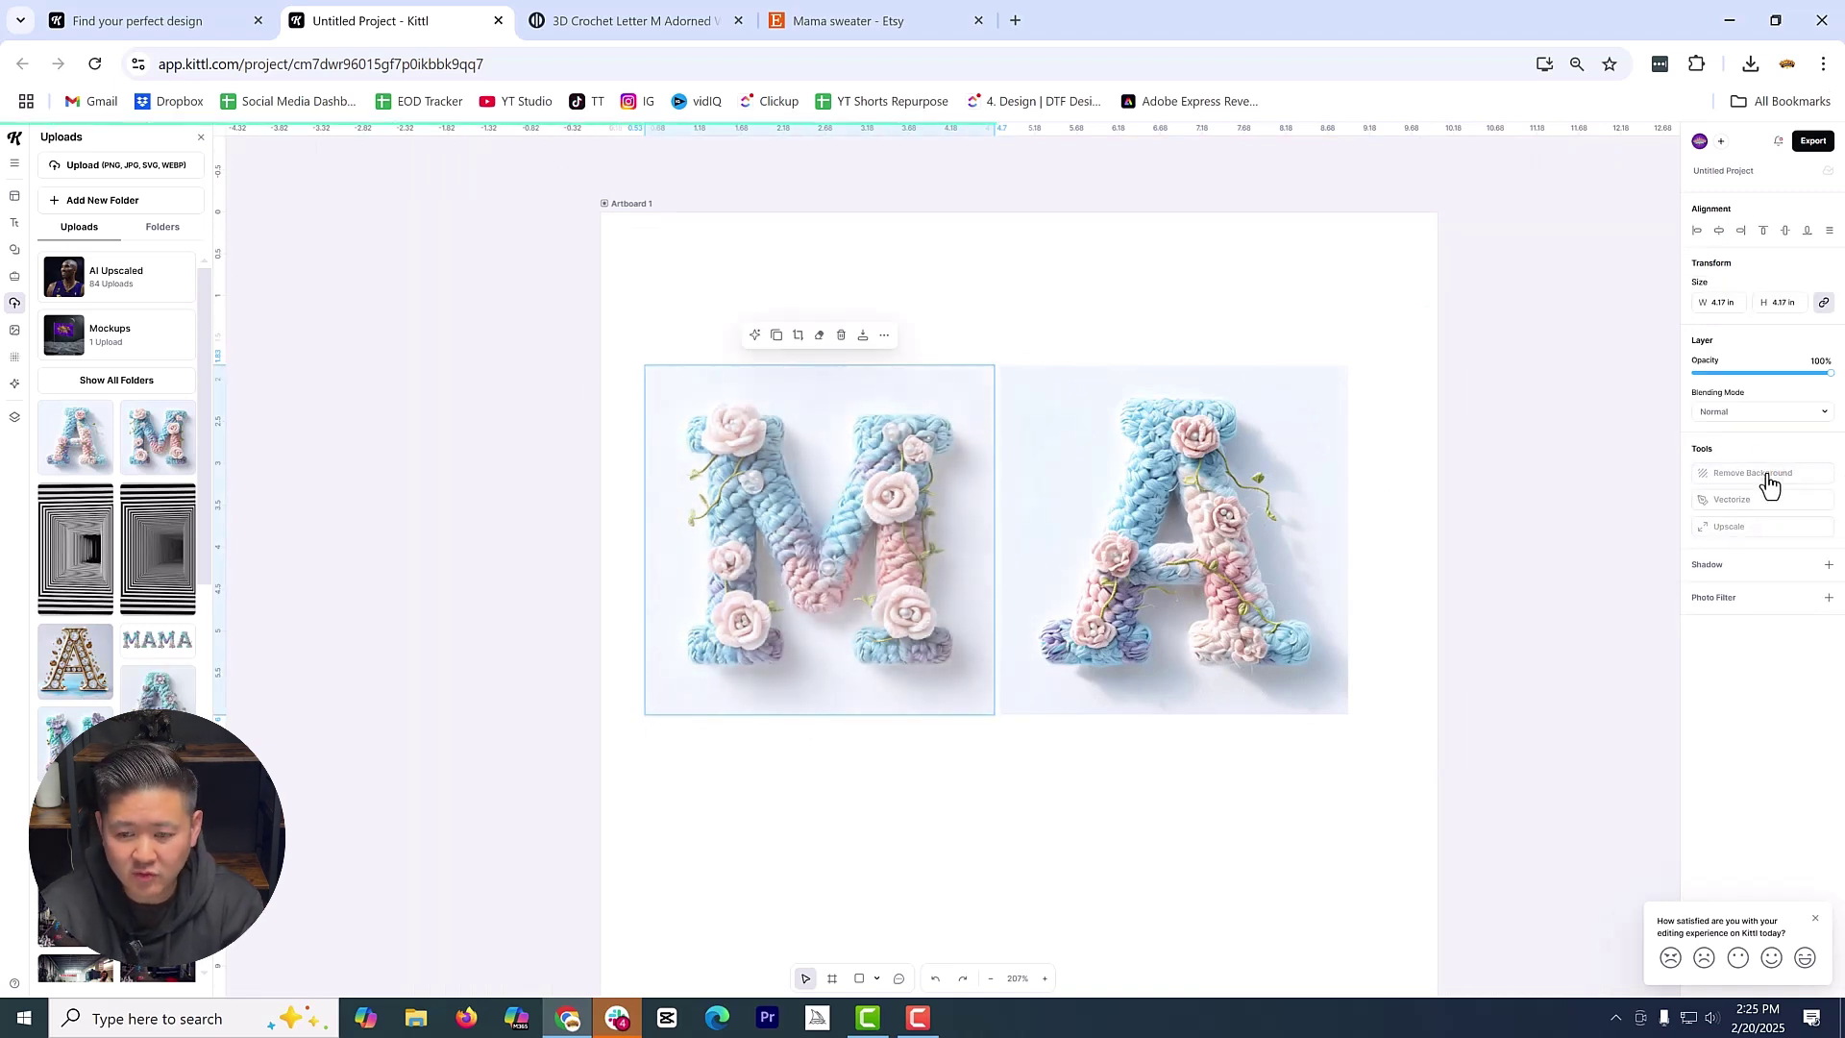
pyautogui.click(788, 569)
pyautogui.scroll(5, 788, 569)
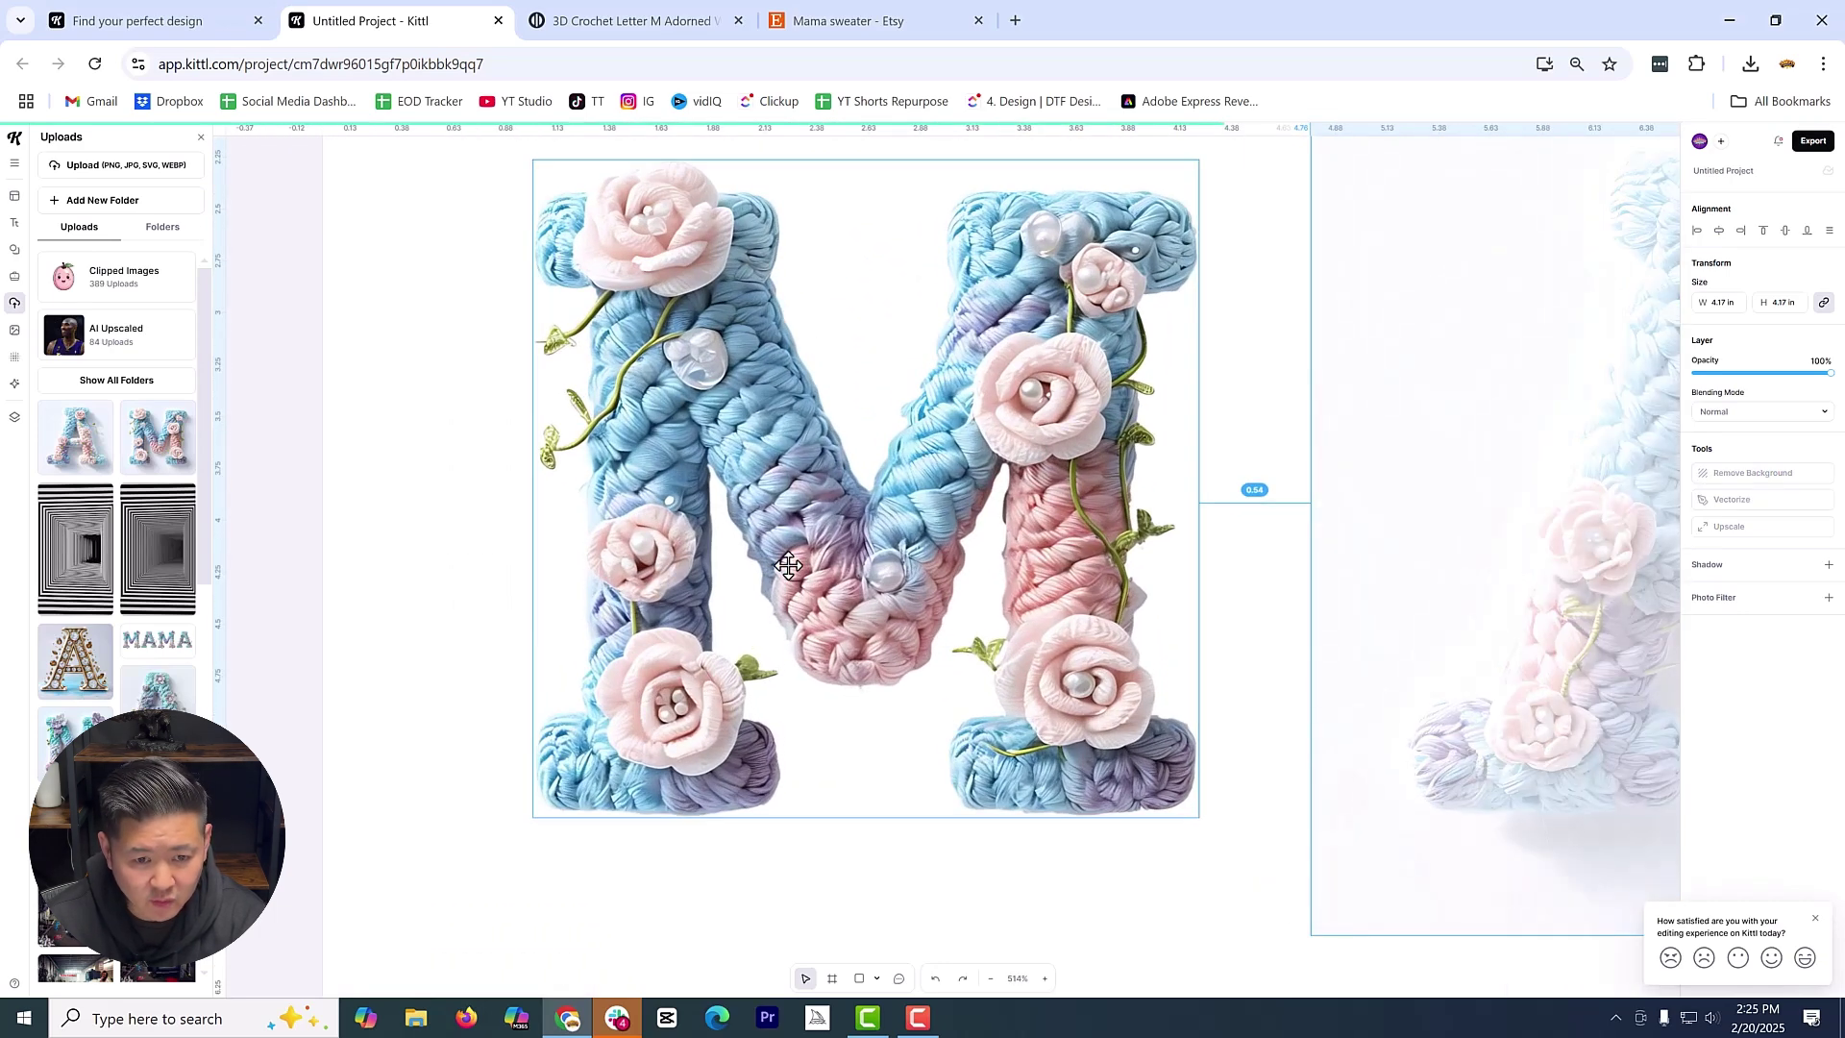
pyautogui.scroll(-5, 788, 566)
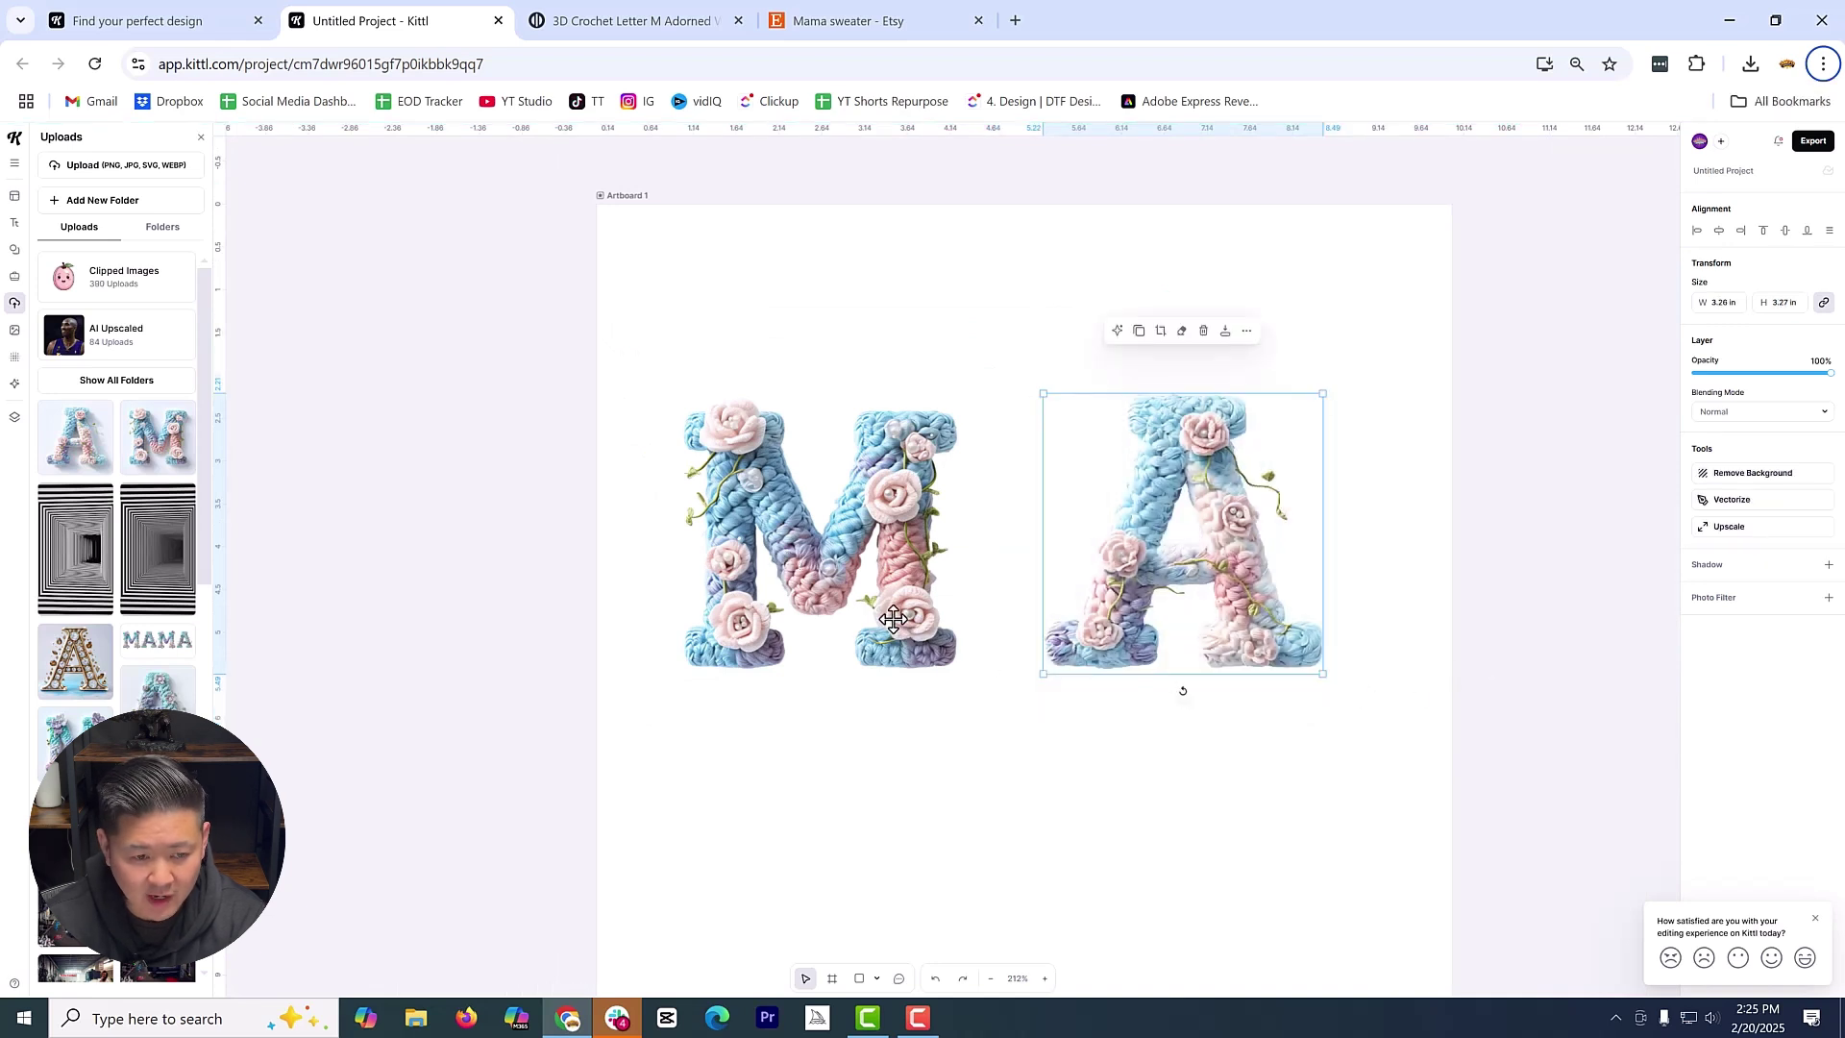
pyautogui.moveTo(896, 642); pyautogui.dragTo(826, 630)
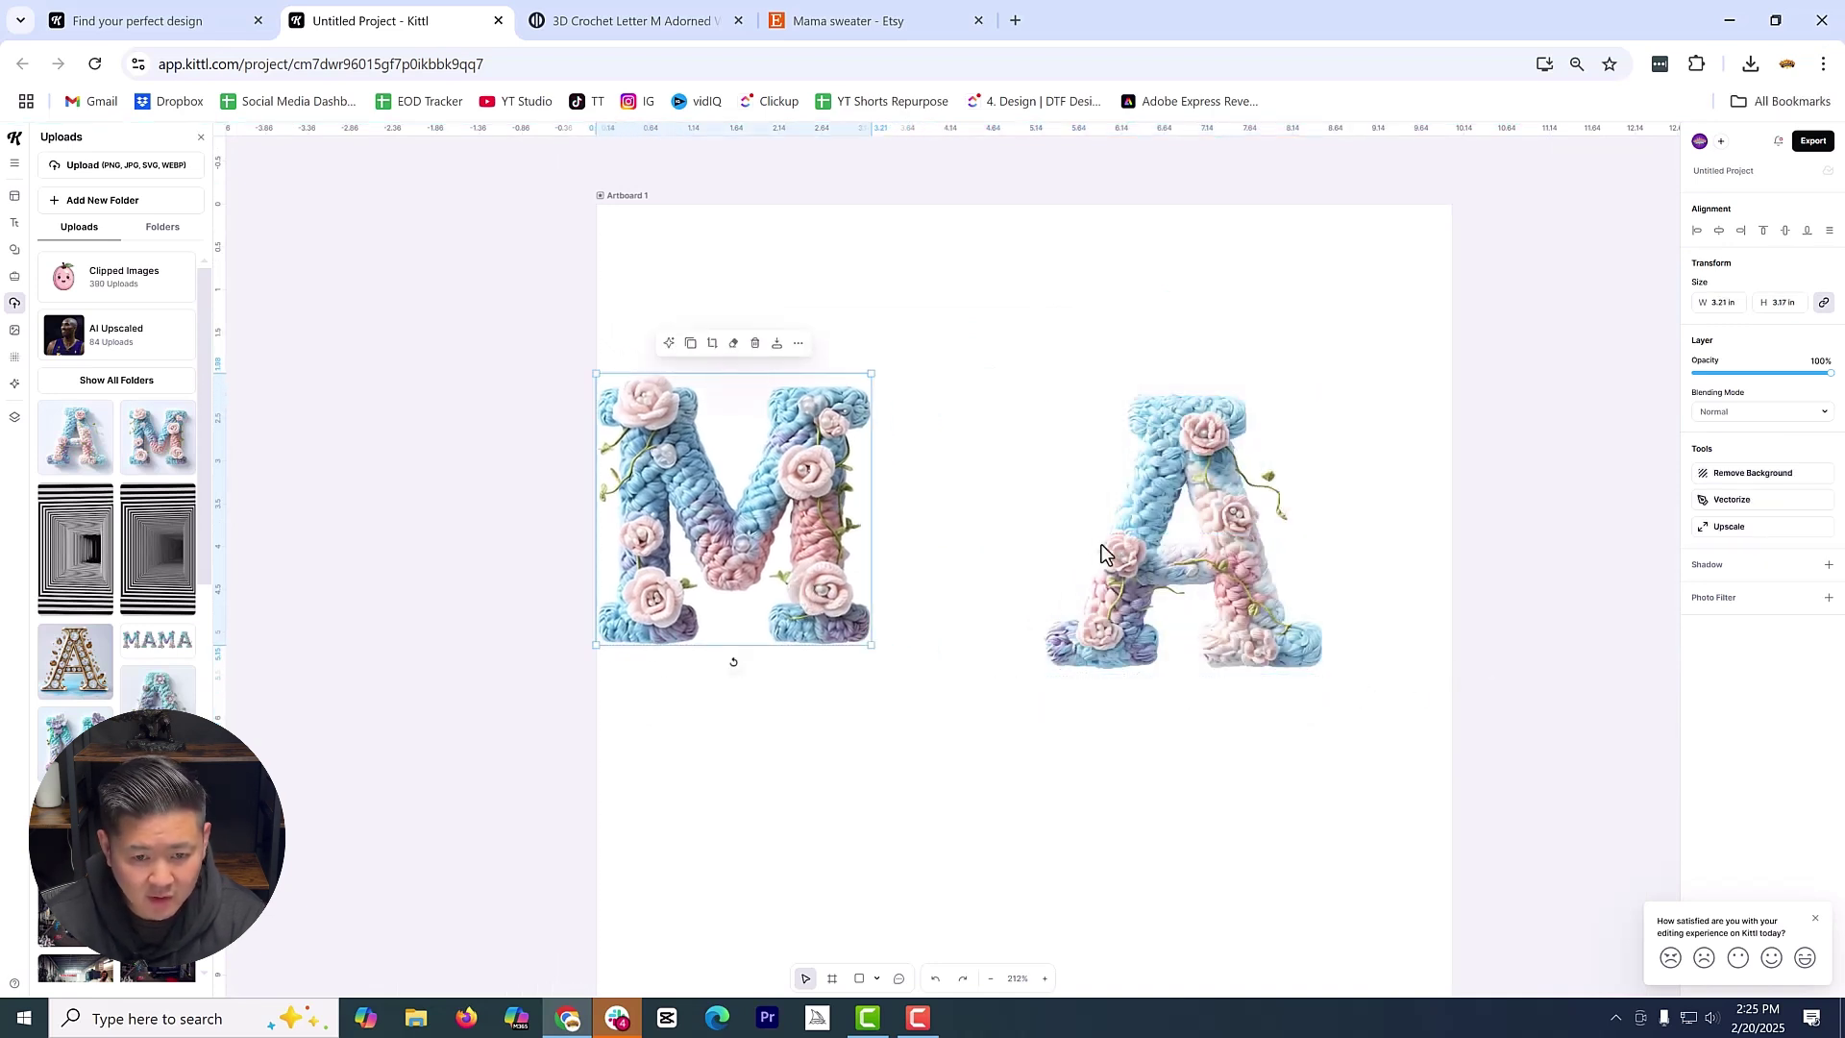
pyautogui.moveTo(1105, 550); pyautogui.dragTo(942, 534)
# Set both the M and A images to 2.5 in height
pyautogui.click(698, 576)
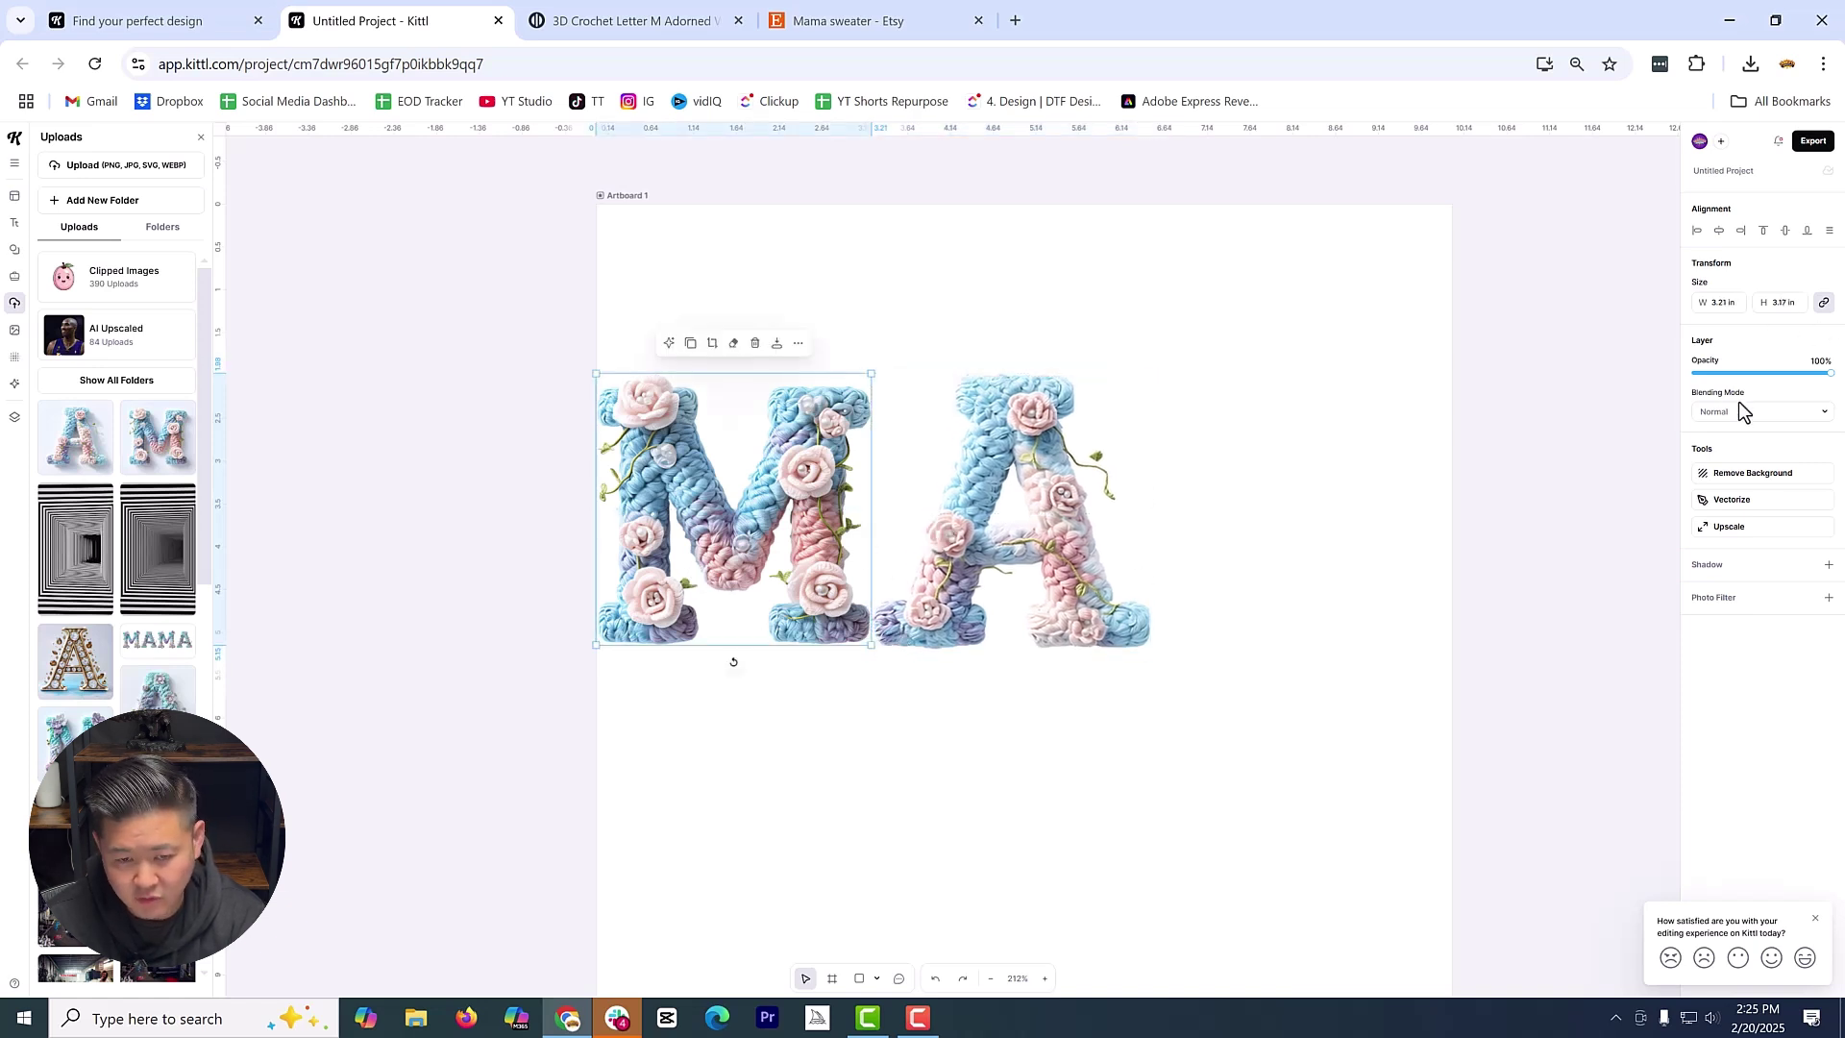
pyautogui.click(1790, 304)
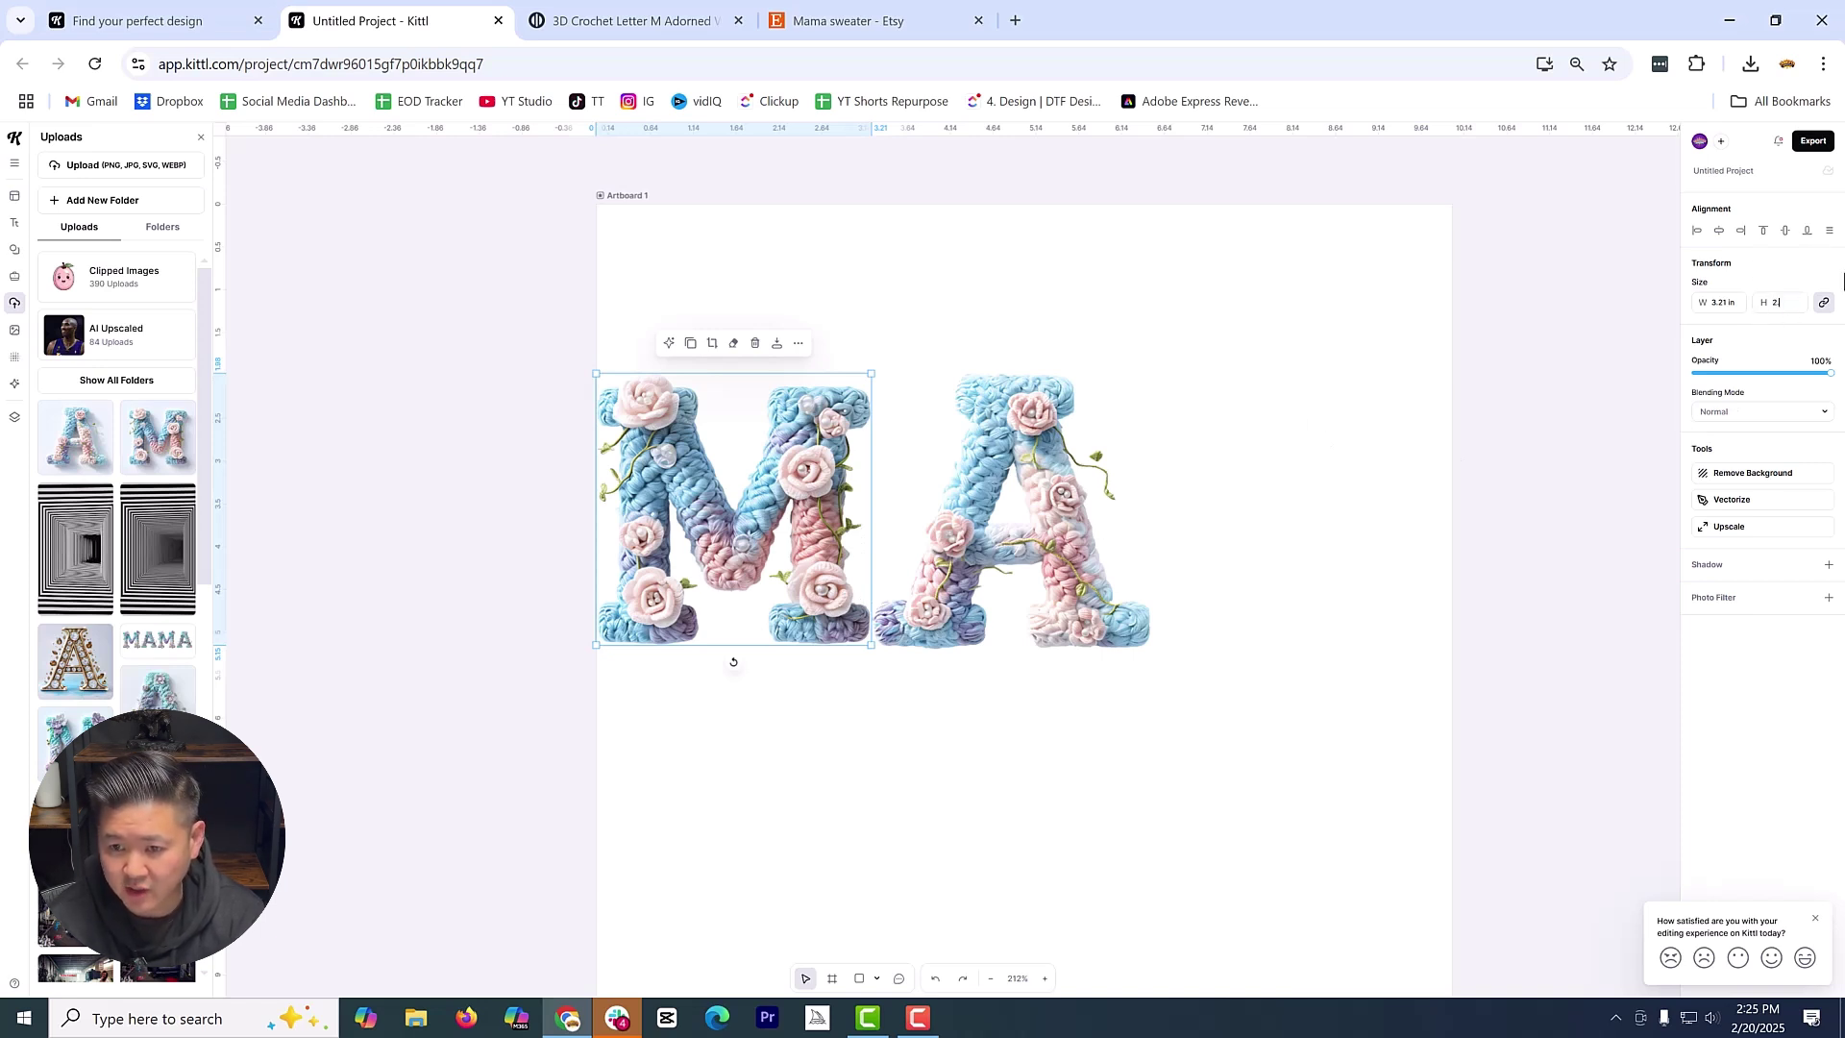
pyautogui.press('Return')
pyautogui.click(972, 492)
pyautogui.click(1789, 304)
pyautogui.press('Return')
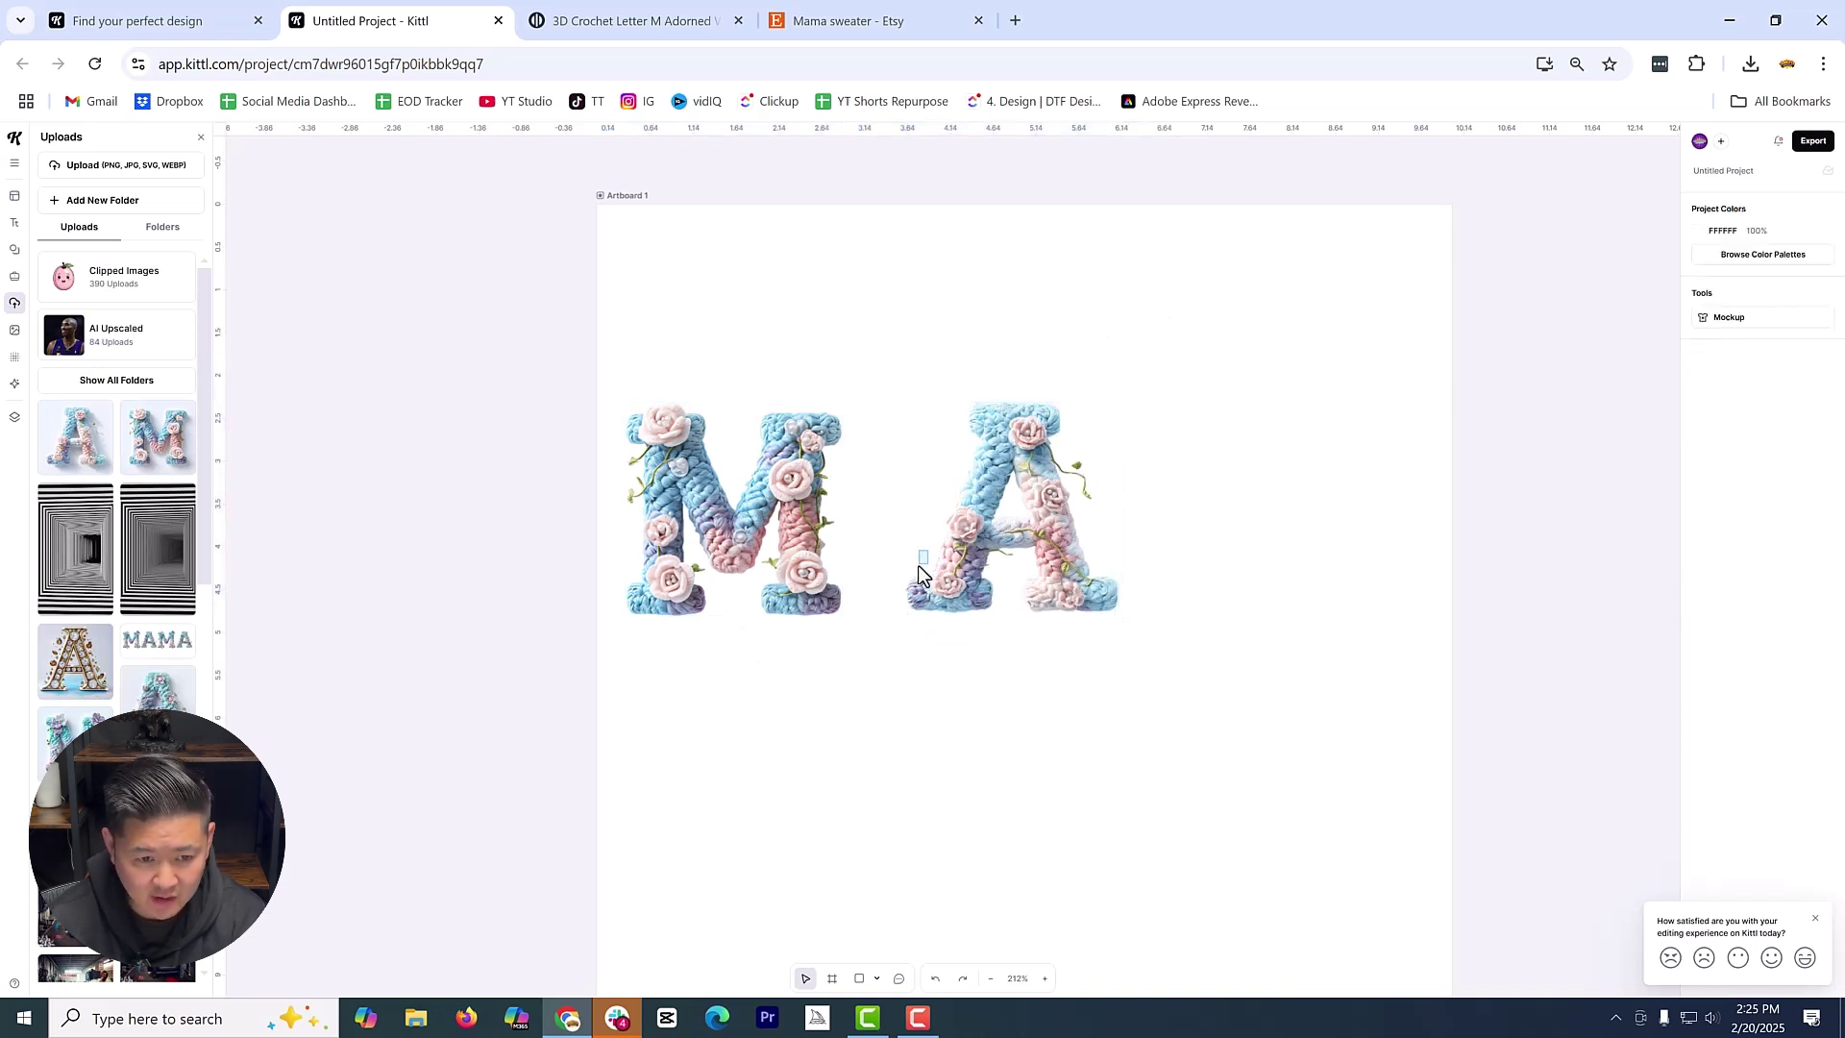
# Place the A beside the M and Alt-drag a copy of the pair rightward to spell MAMA
pyautogui.moveTo(1032, 567); pyautogui.dragTo(976, 568)
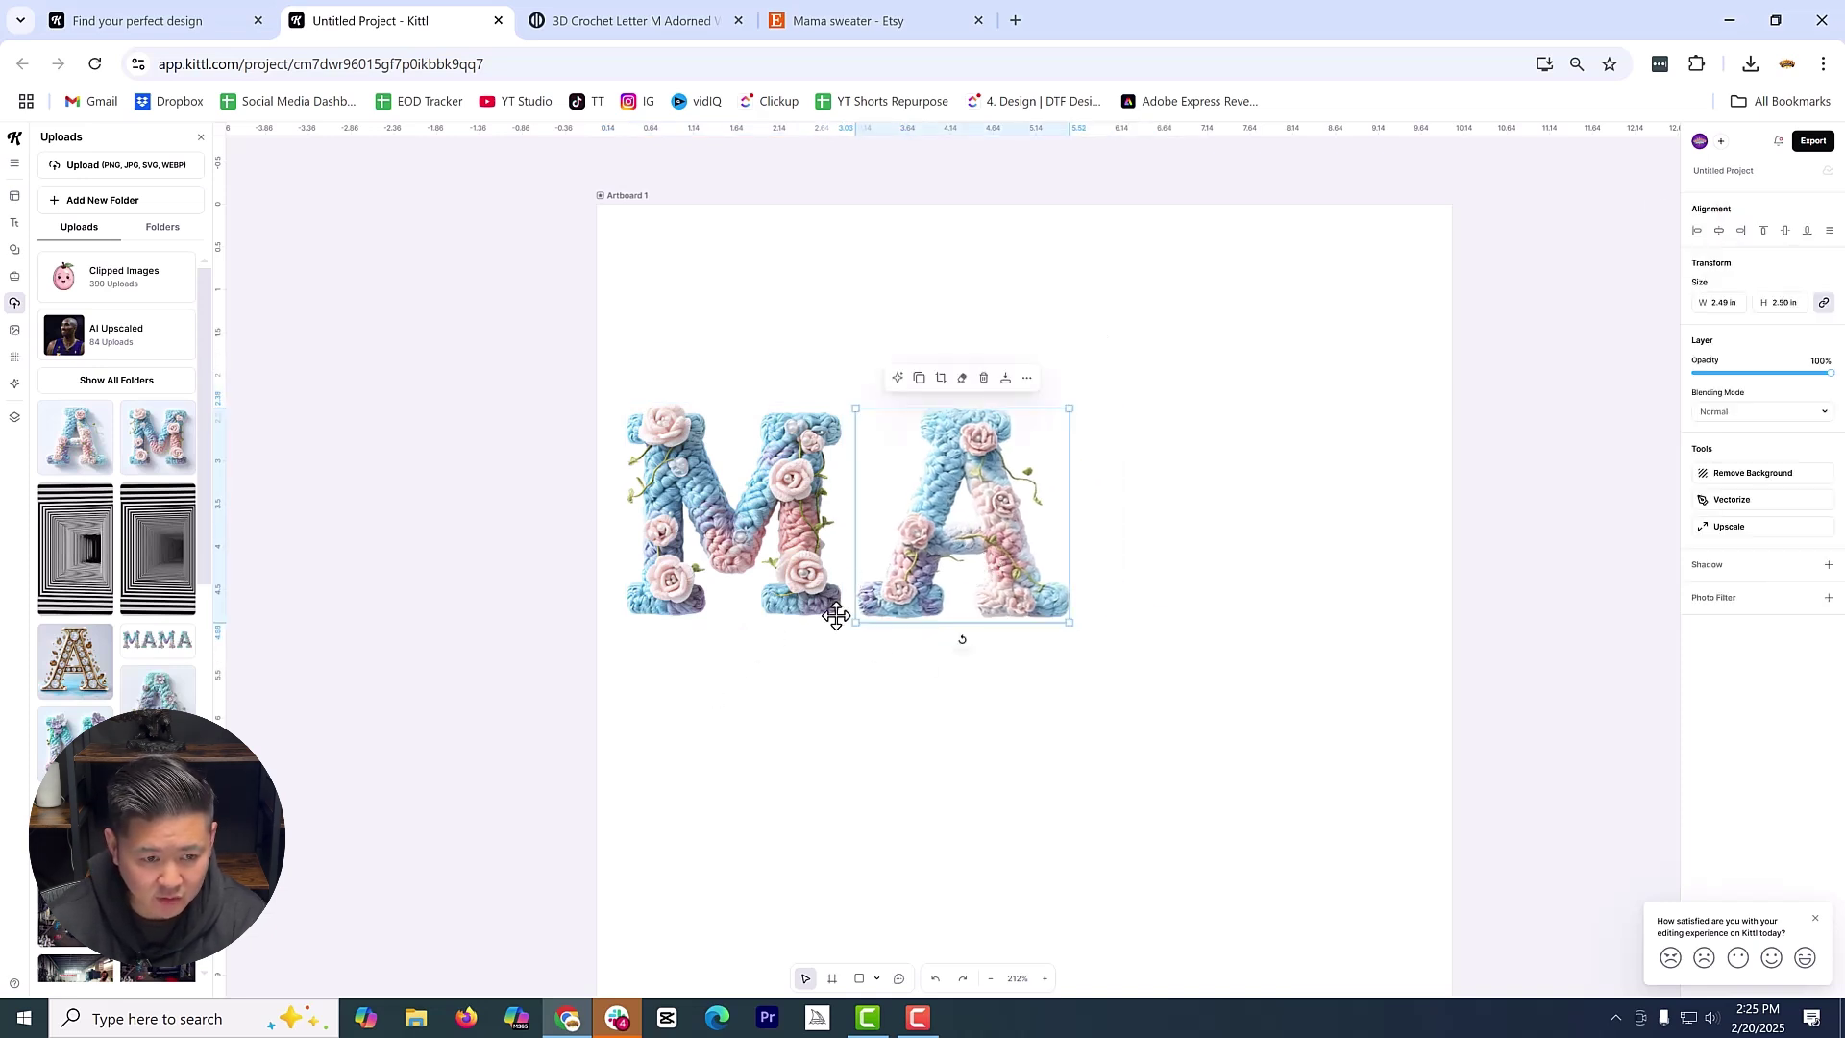
pyautogui.click(1017, 673)
pyautogui.moveTo(1018, 673); pyautogui.dragTo(713, 615)
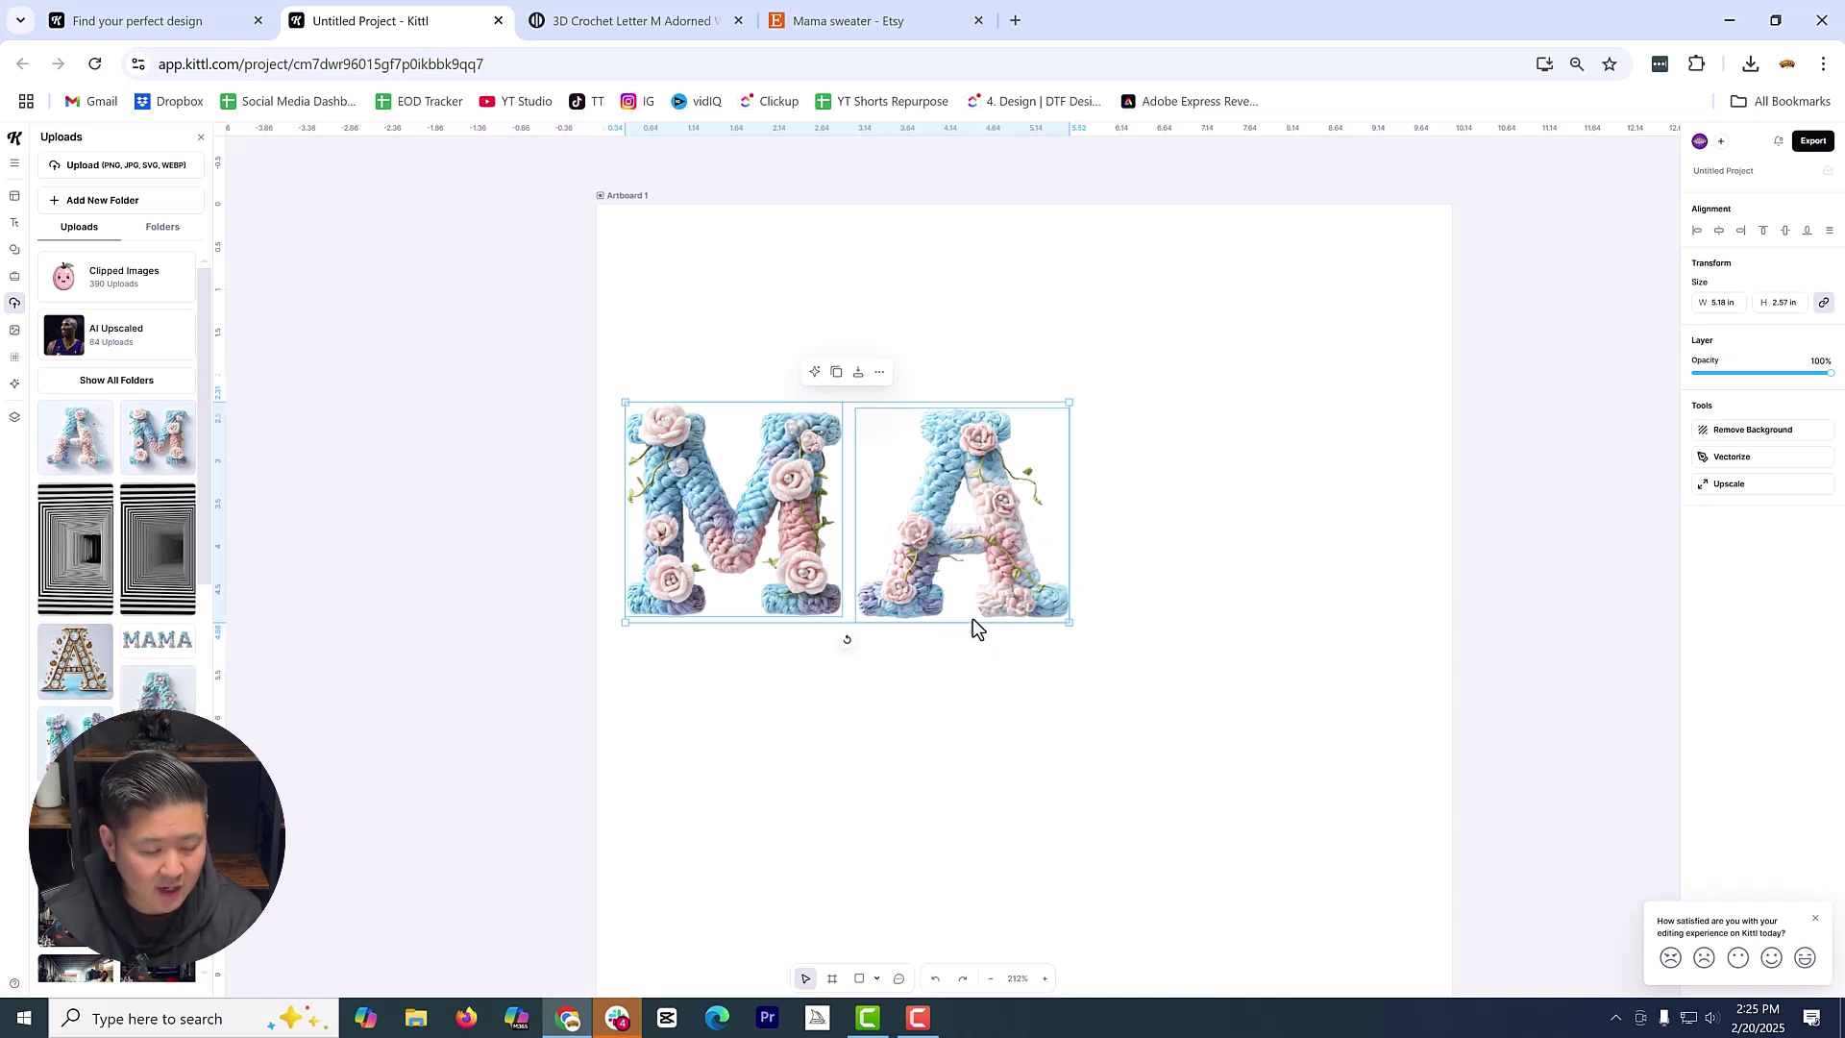
pyautogui.keyDown('alt'); pyautogui.moveTo(732, 537); pyautogui.dragTo(1187, 552); pyautogui.keyUp('alt')
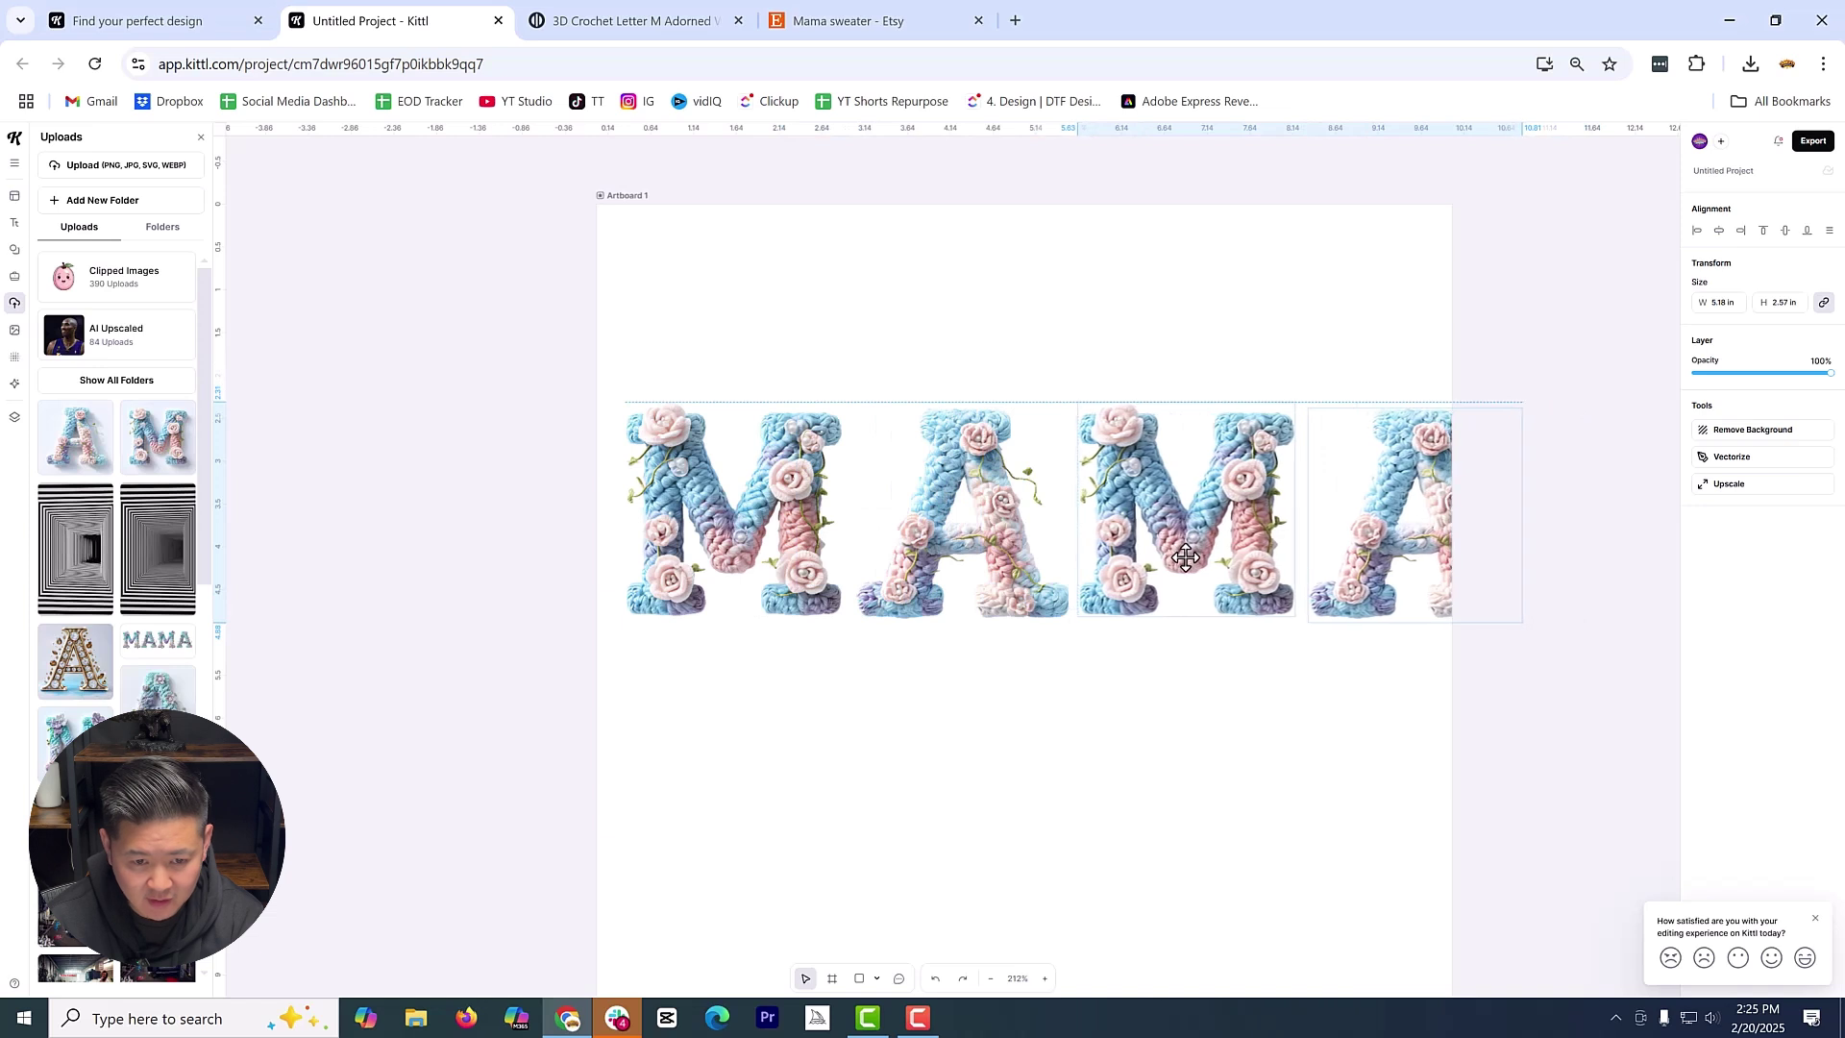
# Scale the four-letter MAMA row to 9.96 in wide and distribute the letters evenly
pyautogui.click(1409, 721)
pyautogui.moveTo(1485, 726); pyautogui.dragTo(650, 513)
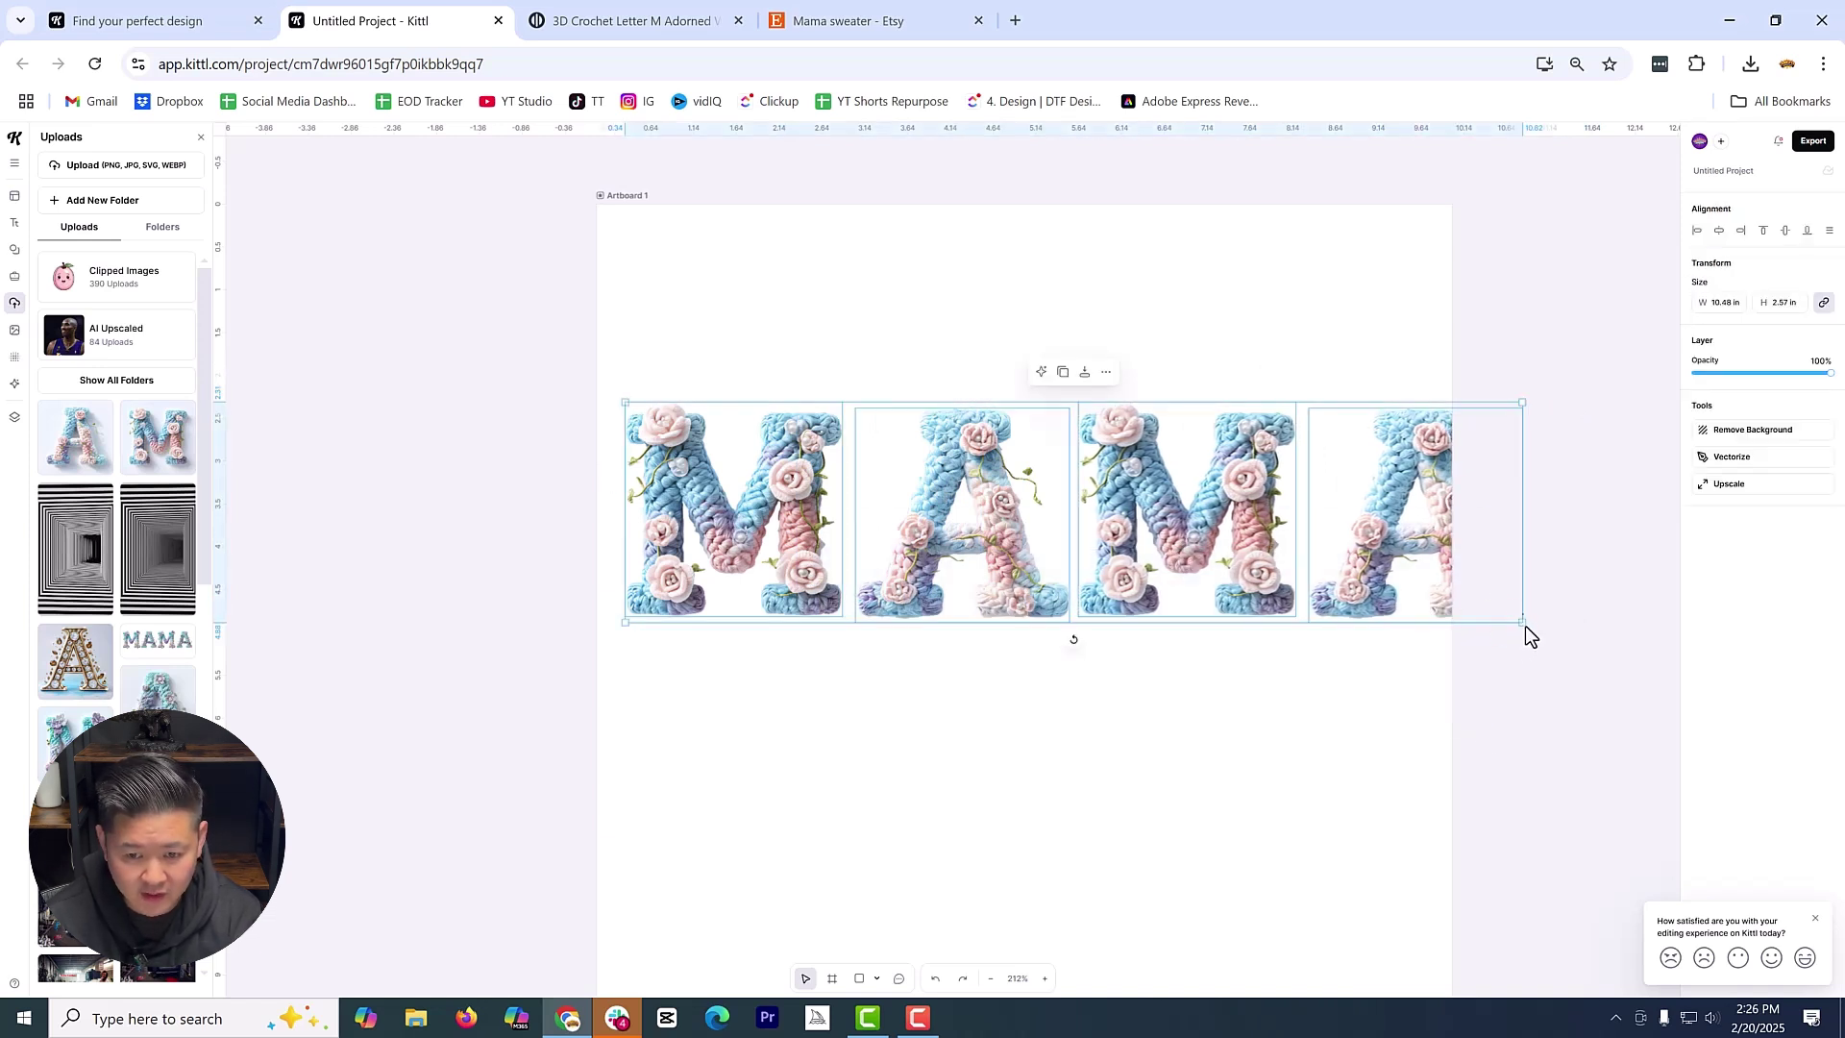
pyautogui.moveTo(1526, 625); pyautogui.dragTo(1454, 597)
pyautogui.moveTo(626, 402); pyautogui.dragTo(609, 383)
pyautogui.moveTo(1346, 654); pyautogui.dragTo(997, 334)
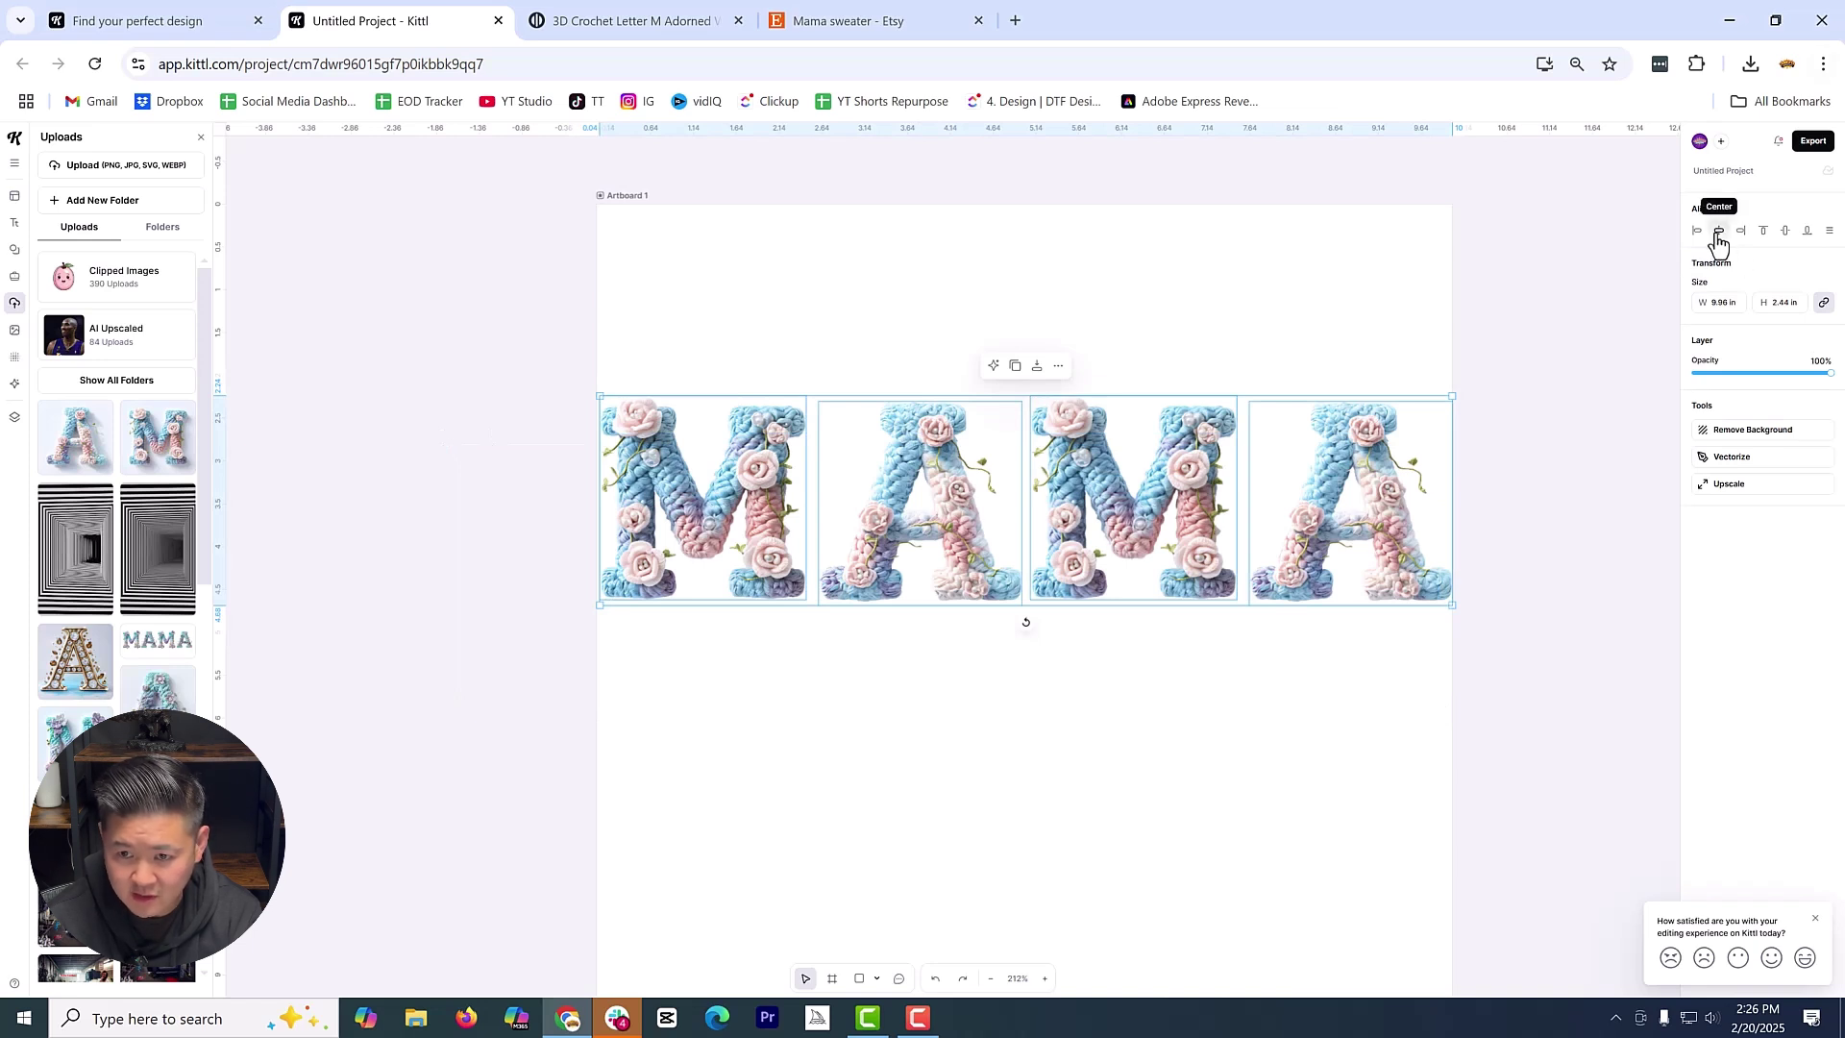
pyautogui.click(1831, 237)
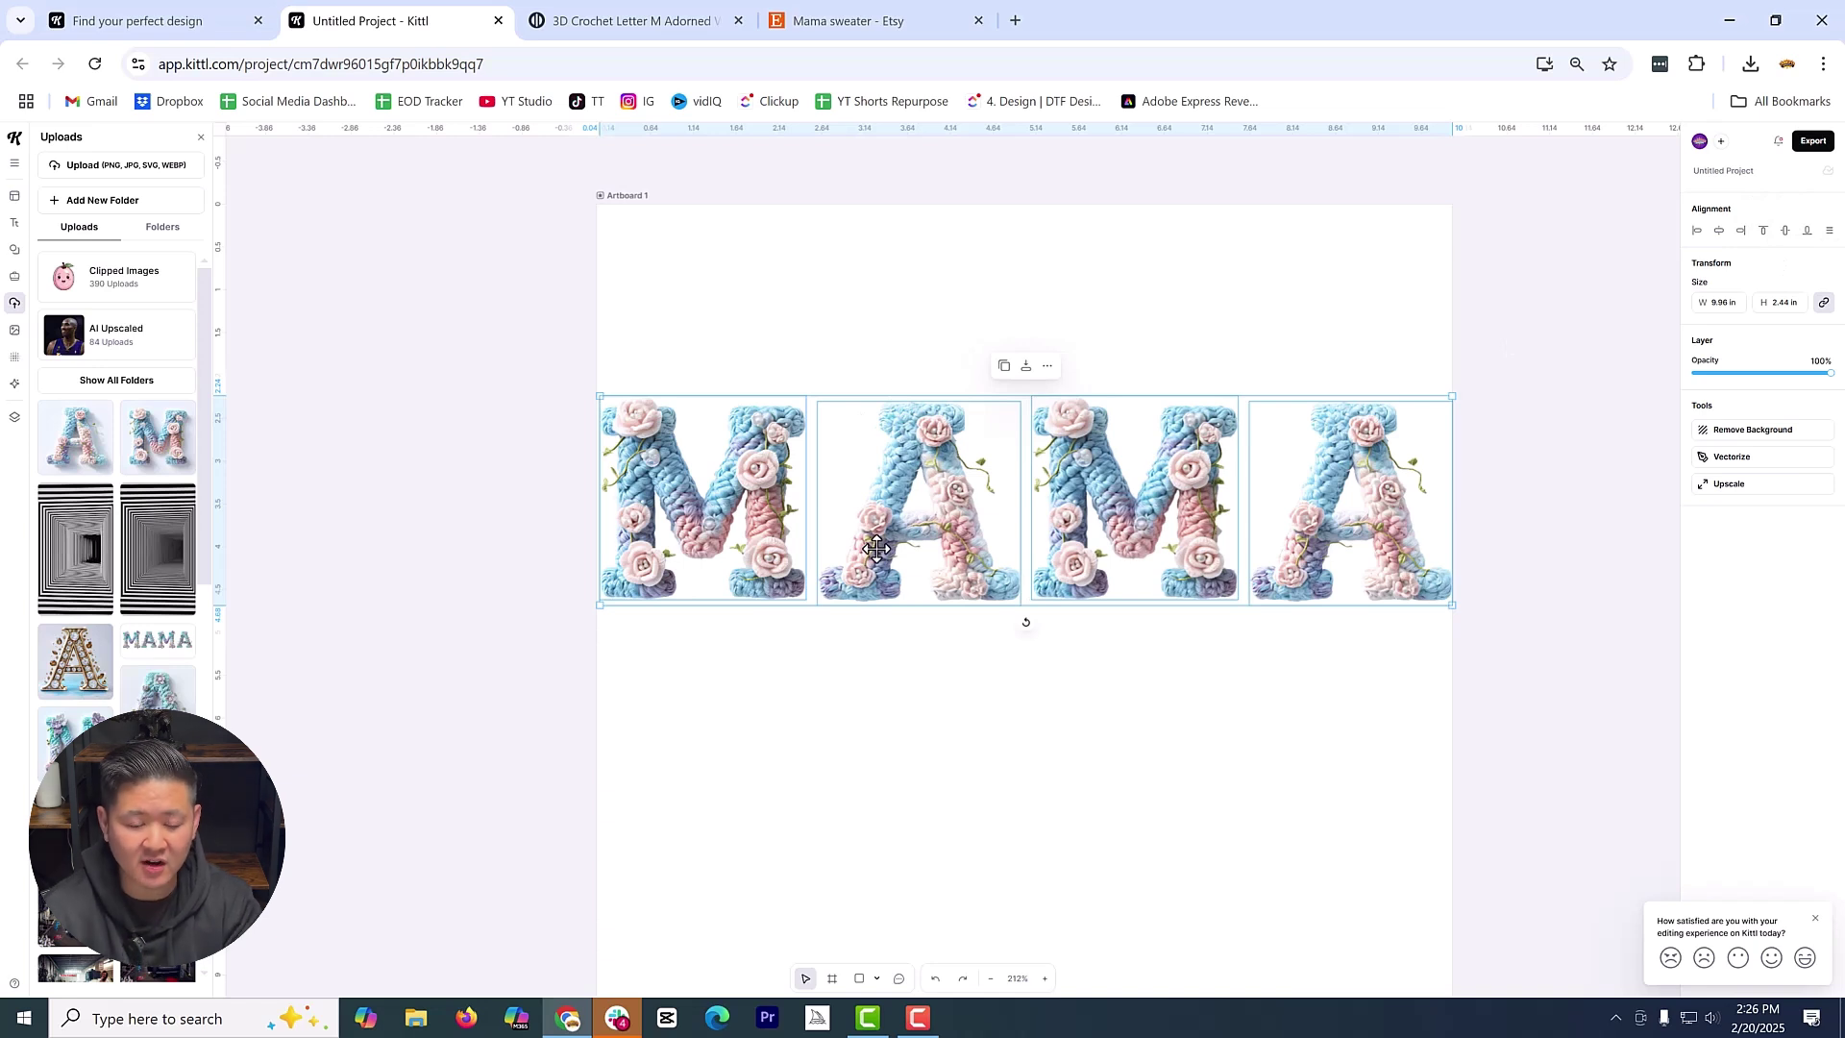
pyautogui.click(1196, 223)
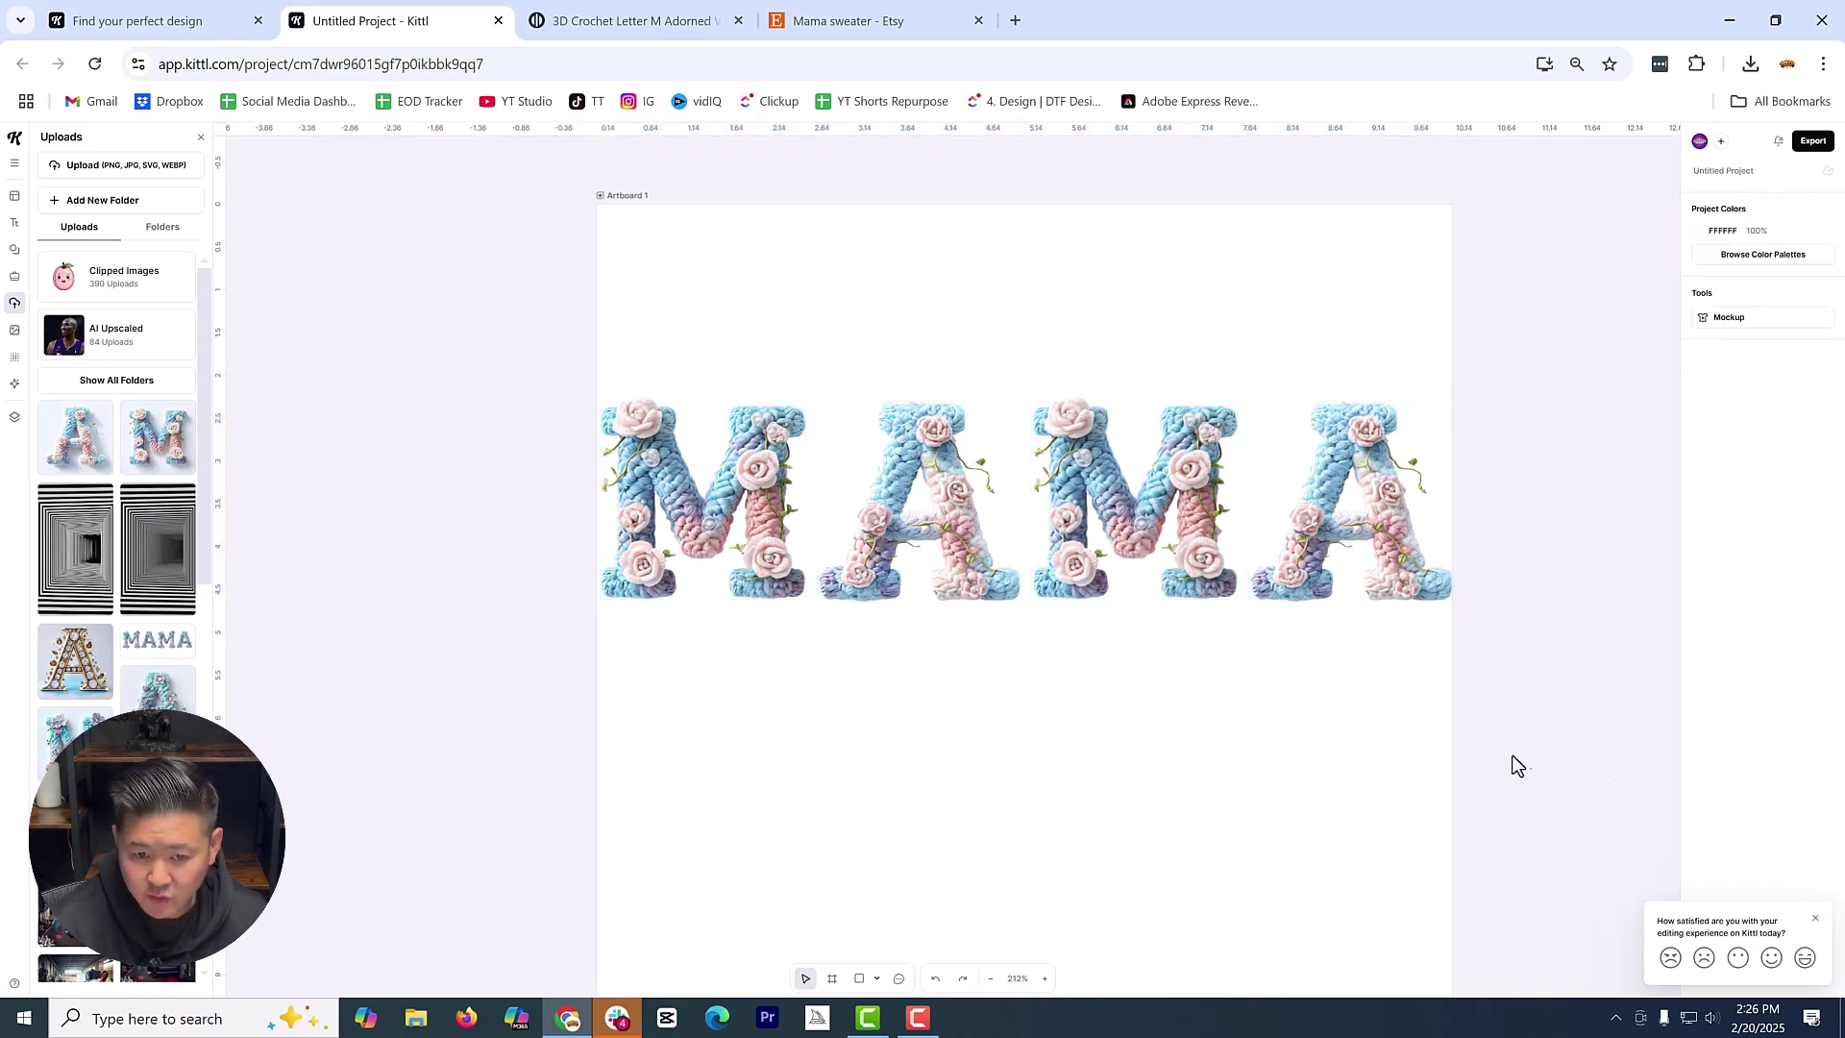
# Show the artboard on a black (000000) T-shirt mockup with the design enlarged across the chest
pyautogui.moveTo(1528, 764); pyautogui.dragTo(656, 360)
pyautogui.click(616, 195)
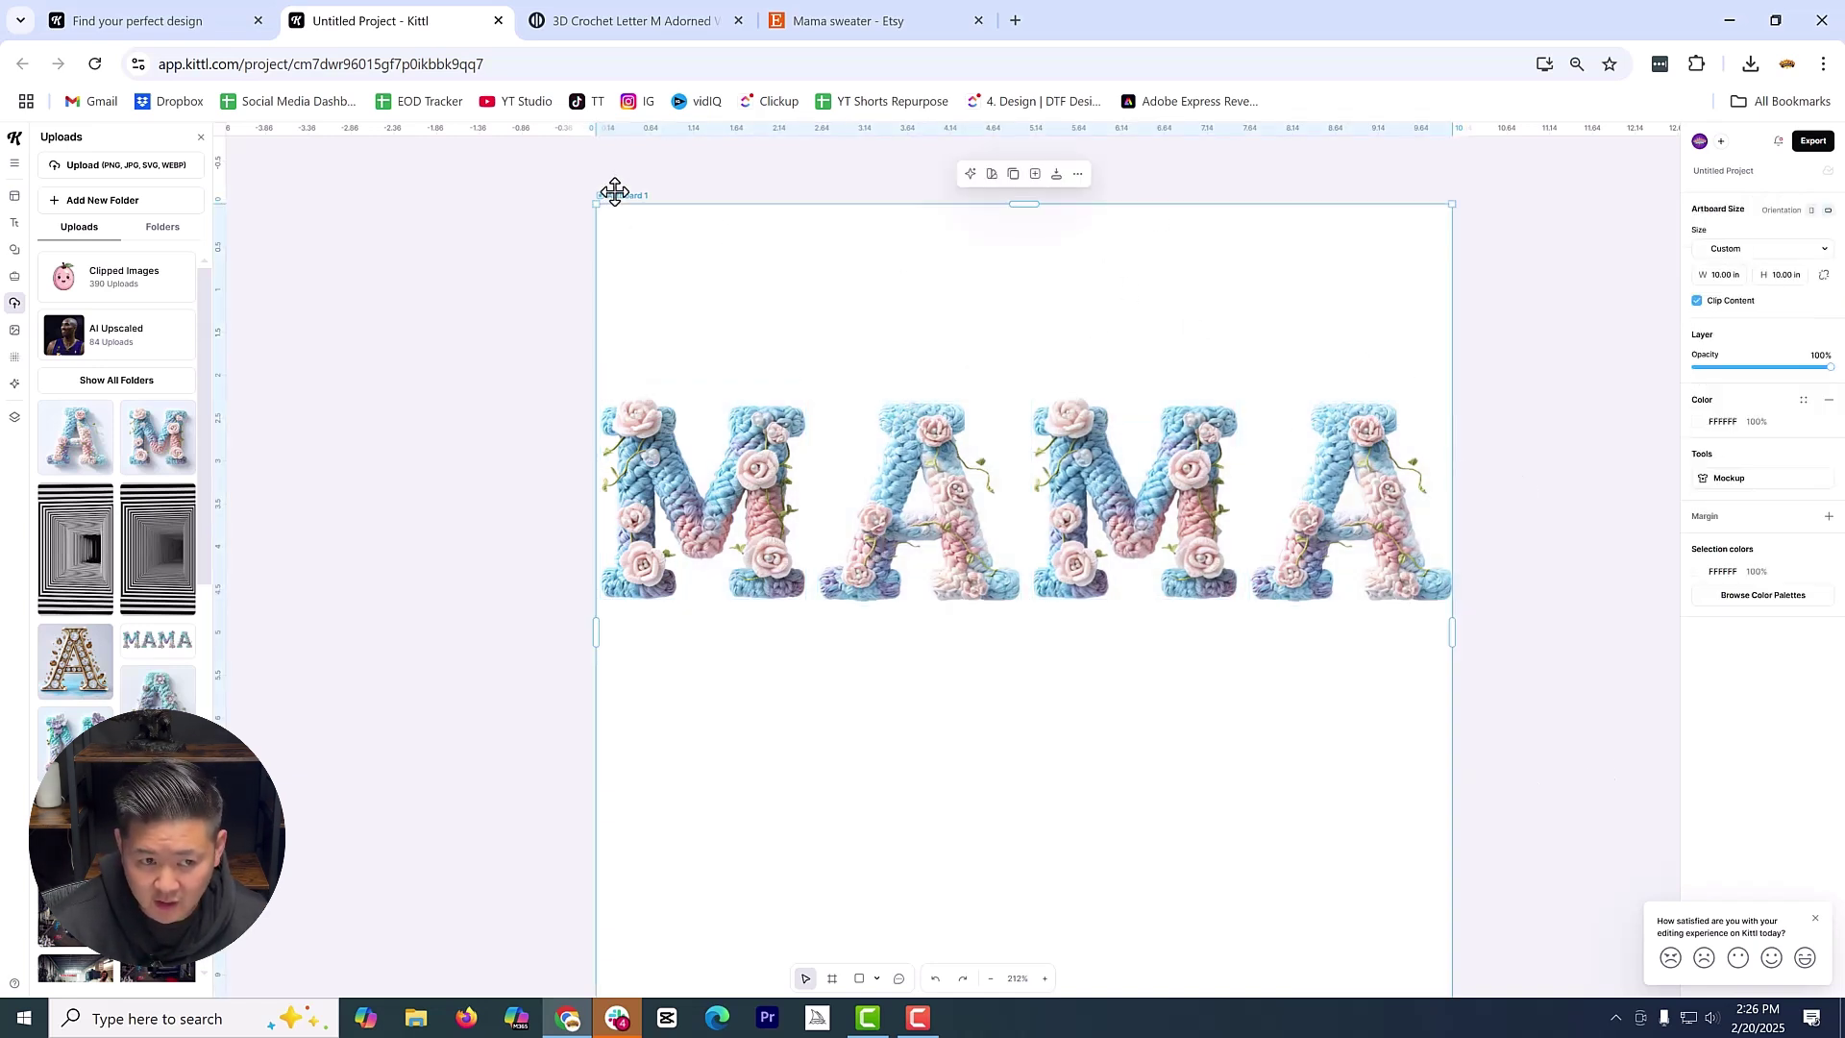
pyautogui.click(1815, 918)
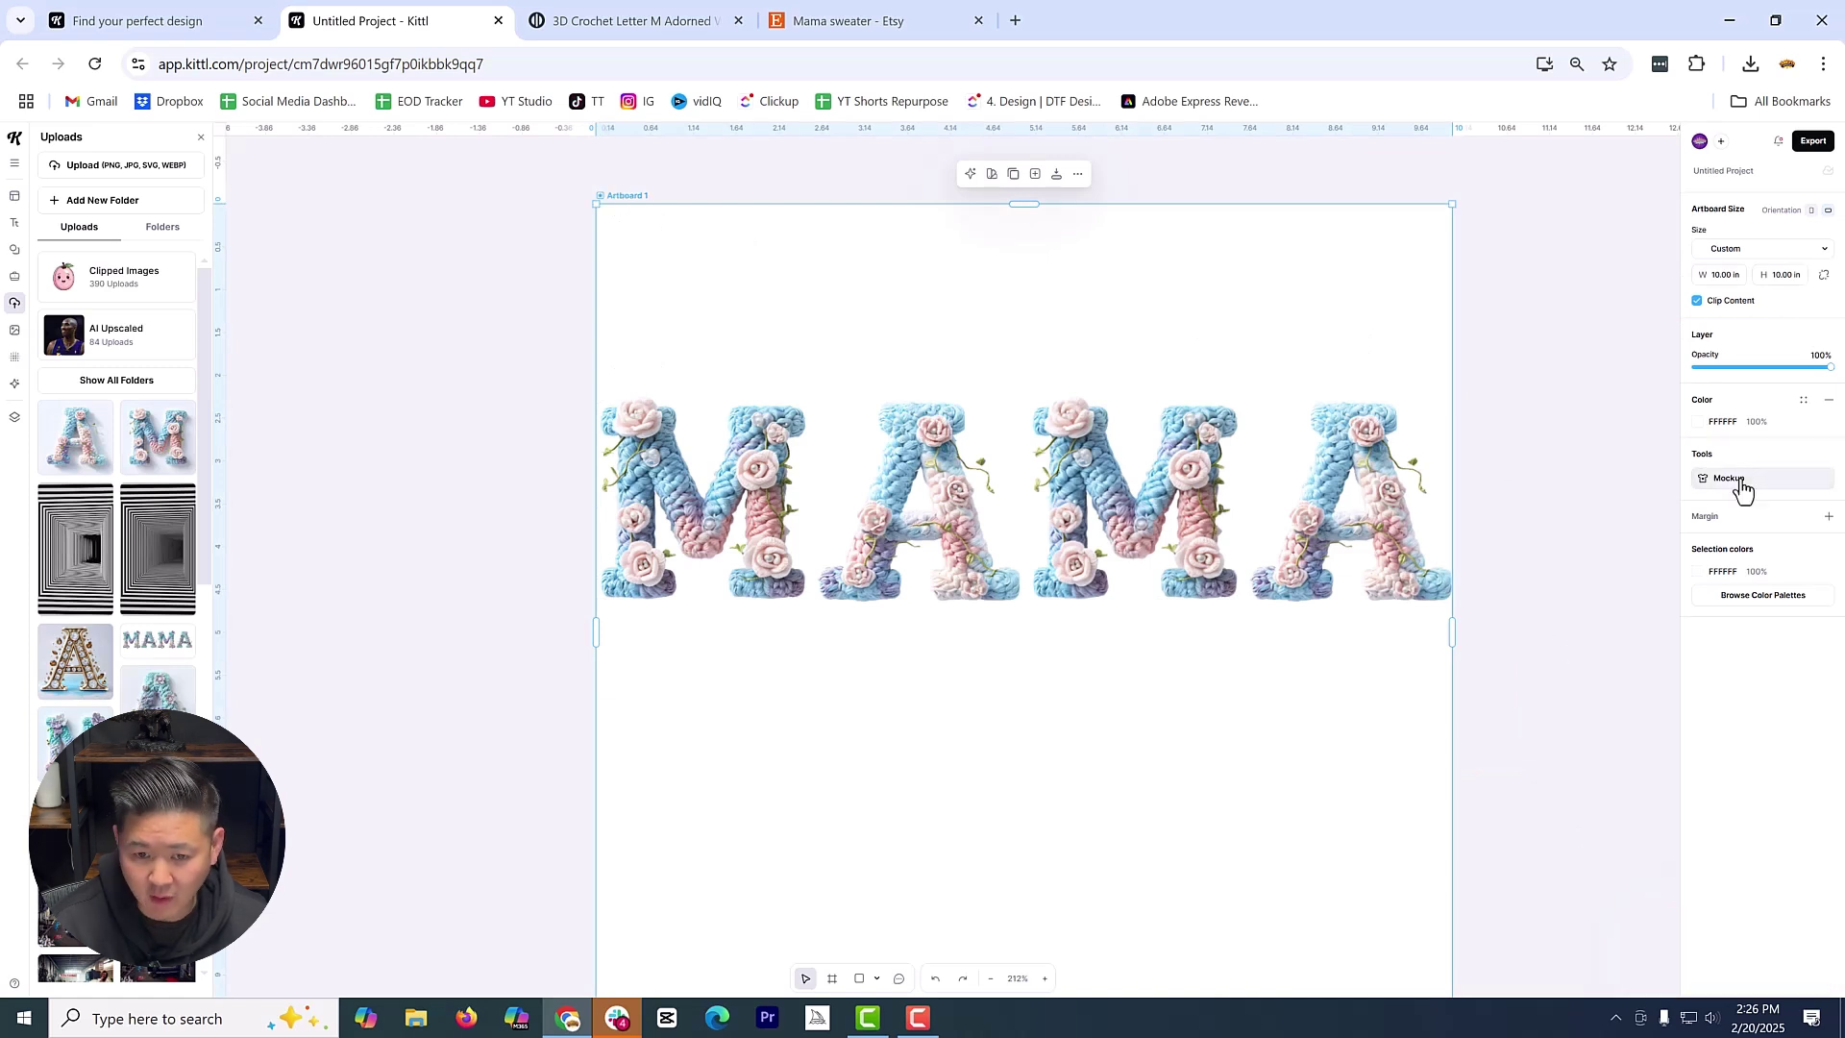
pyautogui.click(1737, 485)
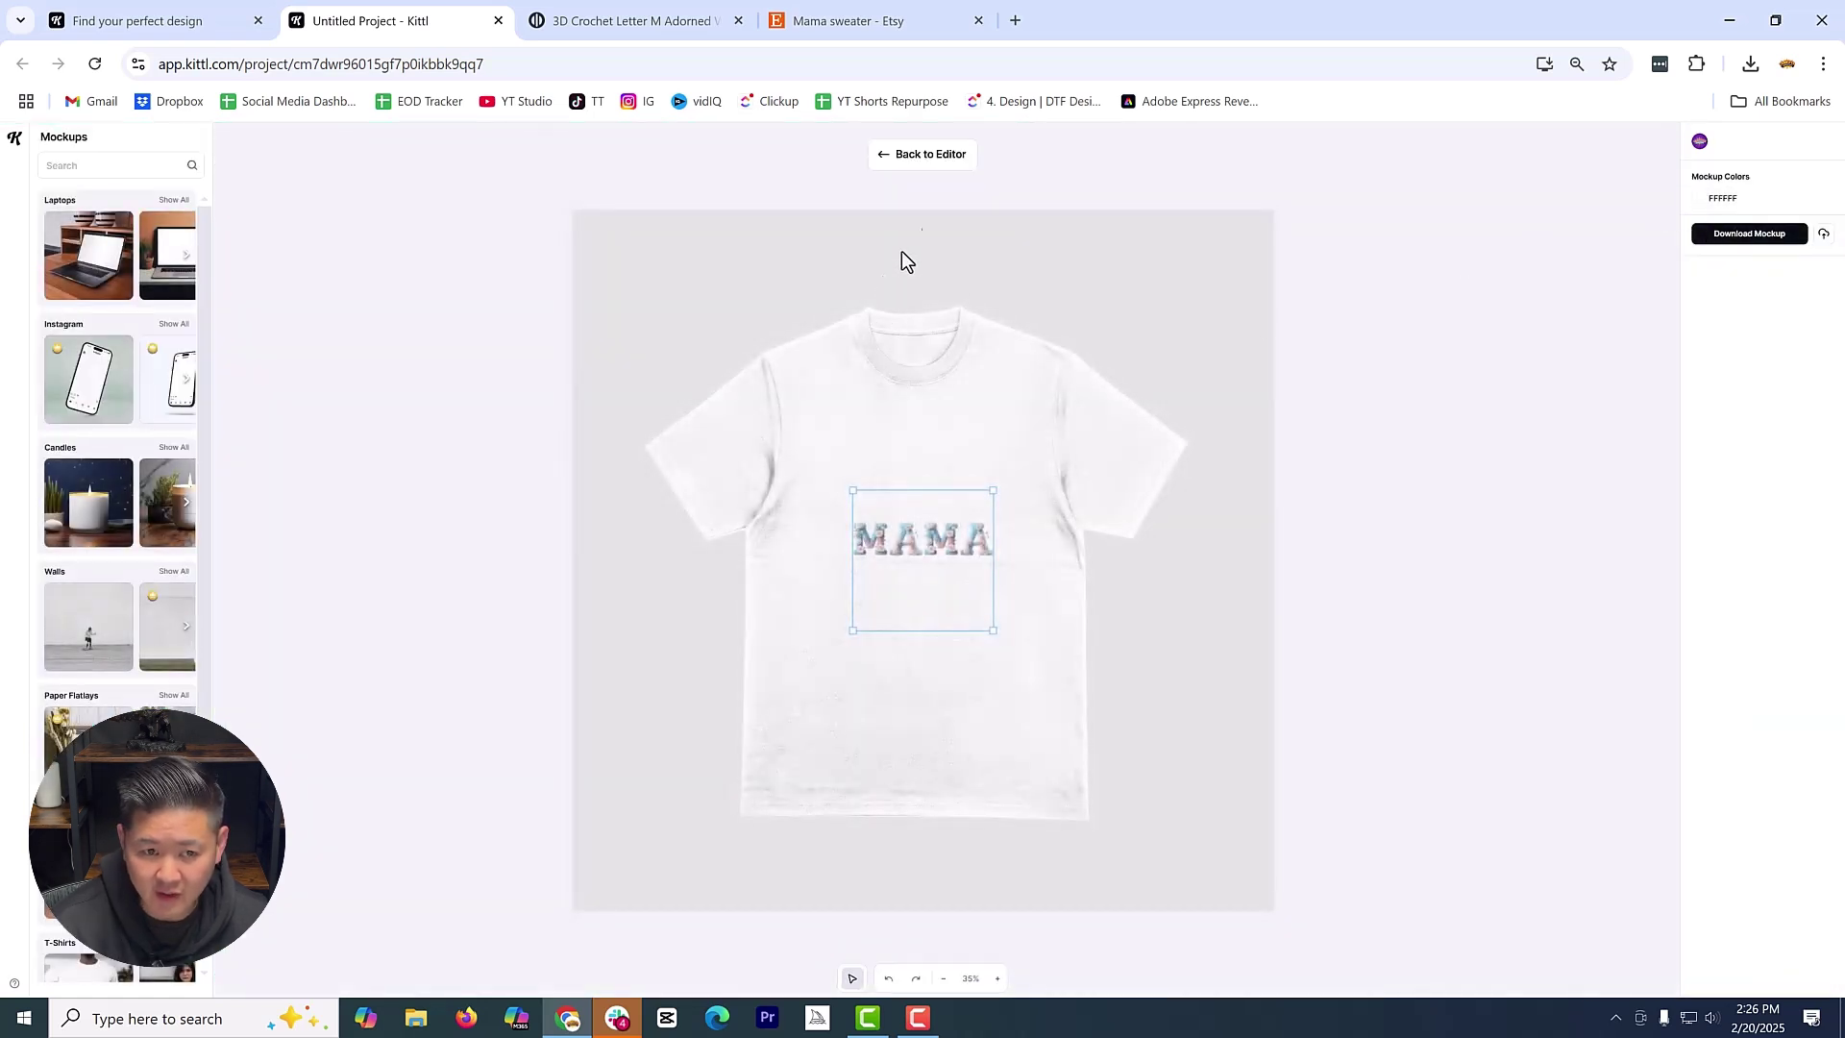
pyautogui.click(1699, 198)
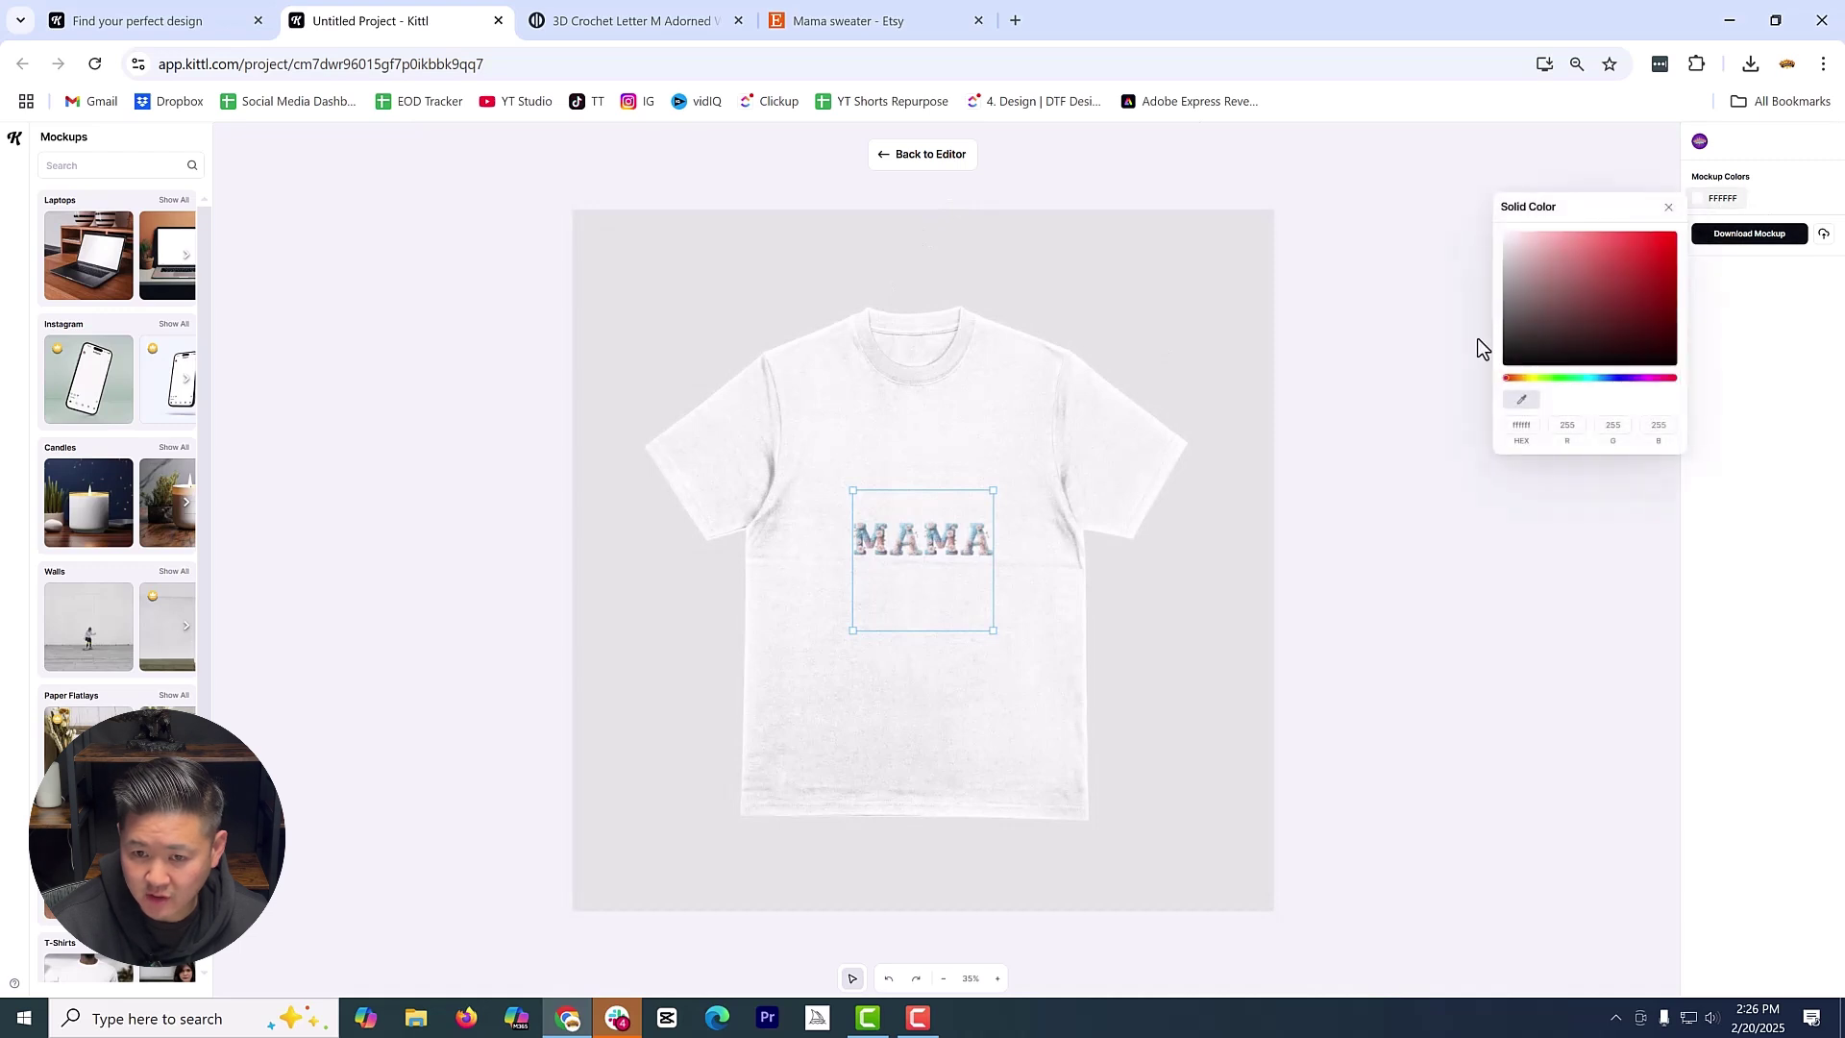
pyautogui.moveTo(1549, 305); pyautogui.dragTo(1499, 395)
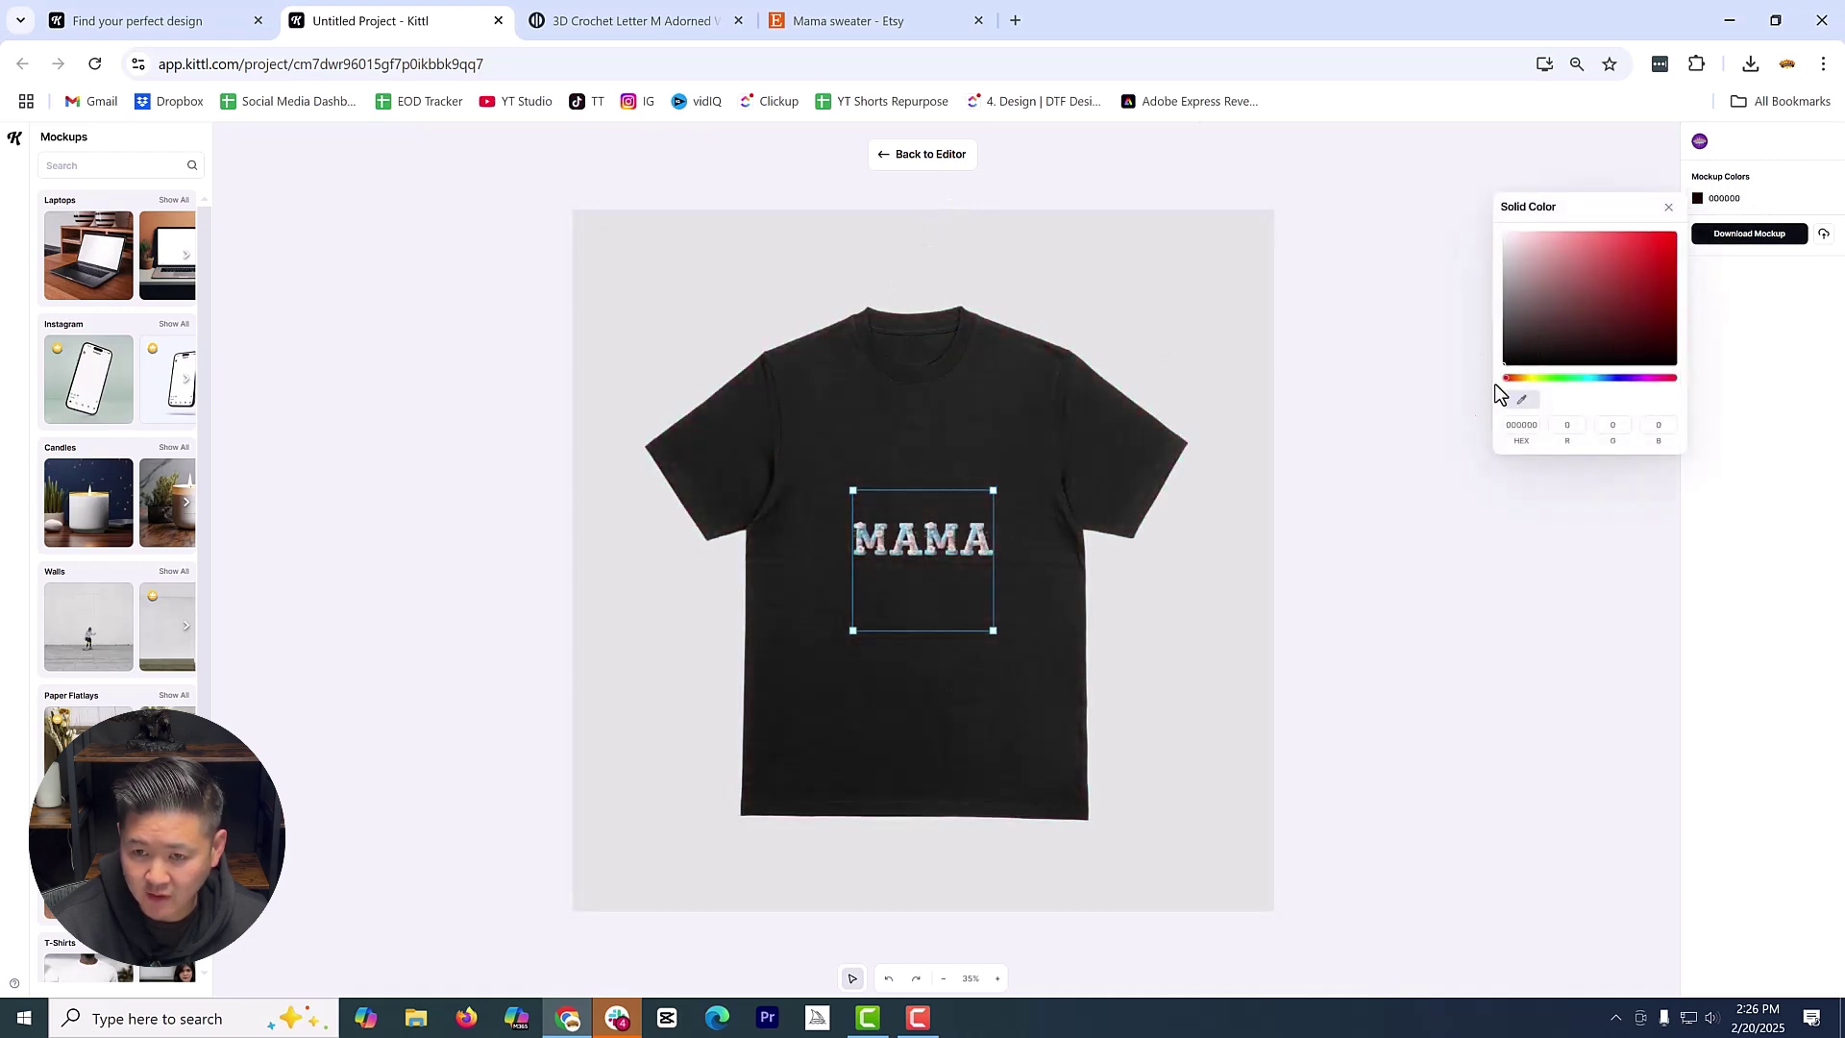
pyautogui.moveTo(852, 490); pyautogui.dragTo(745, 411)
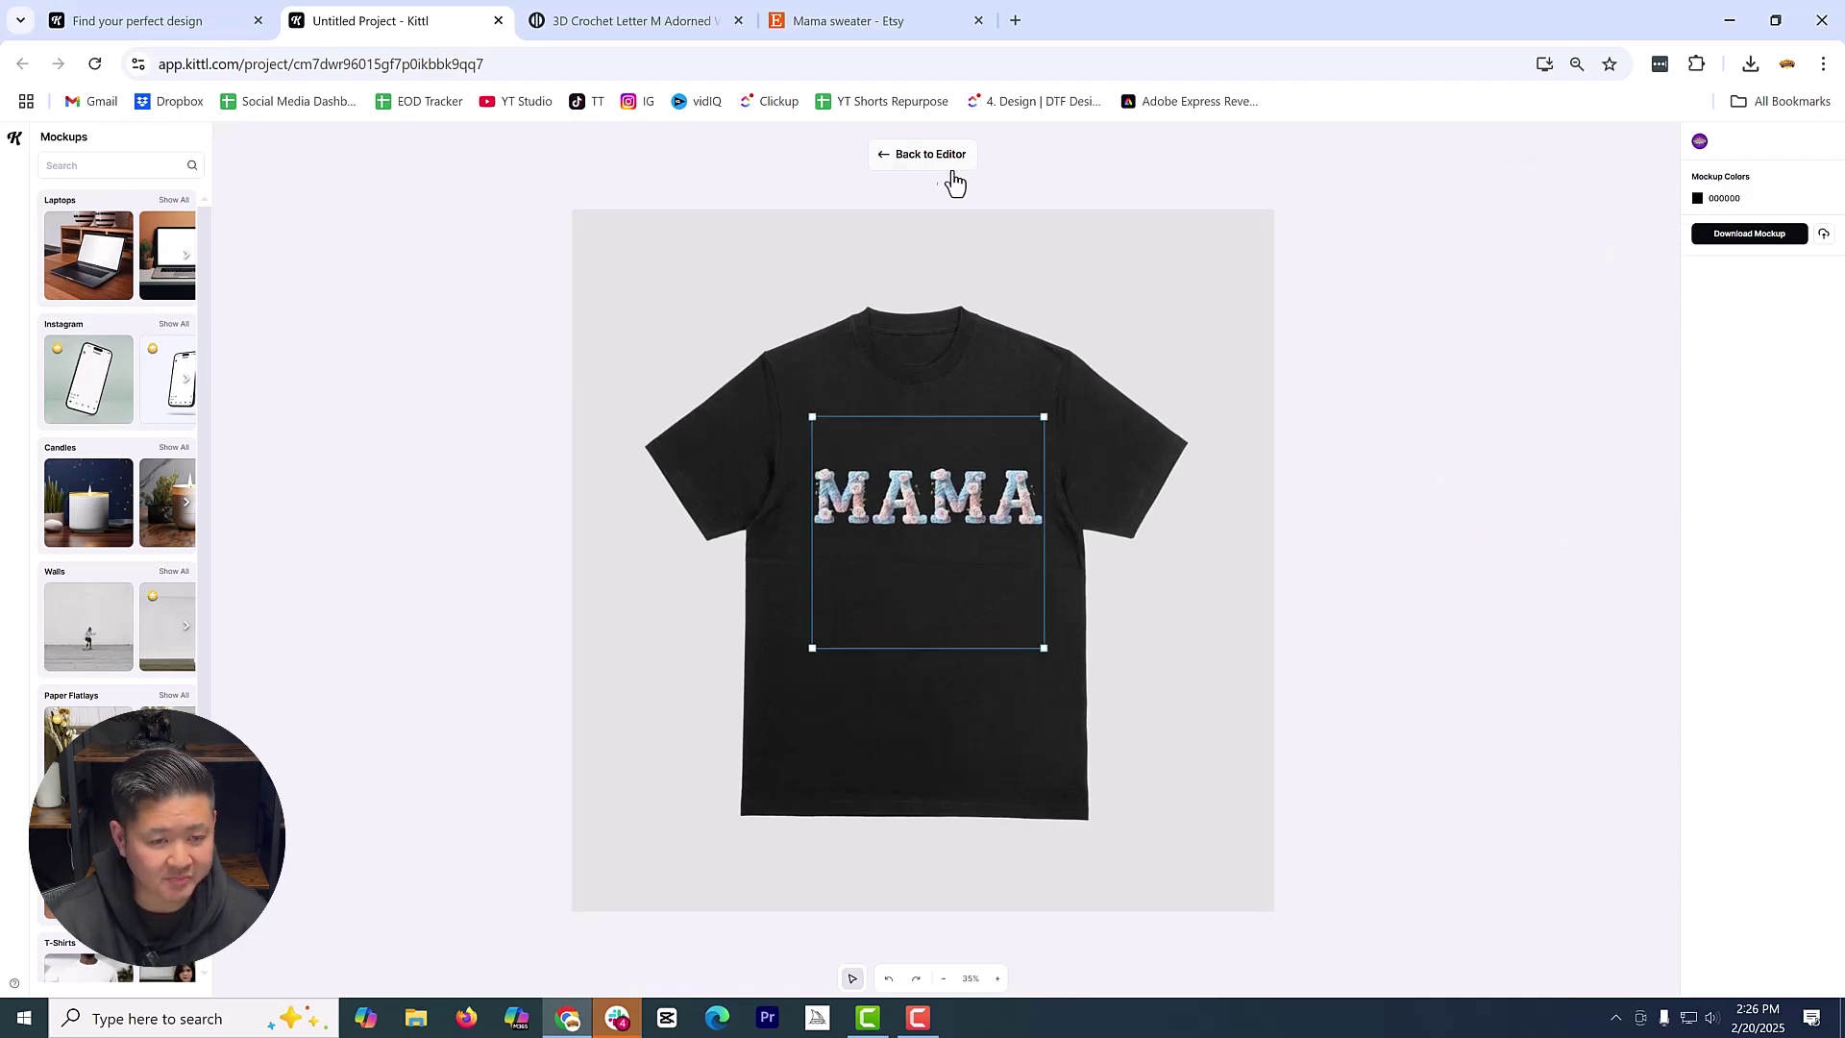
# Compare against the Etsy Mama sweater listings and the 3D crochet letter reference, then return to Kittl
pyautogui.click(893, 29)
pyautogui.scroll(-5, 931, 309)
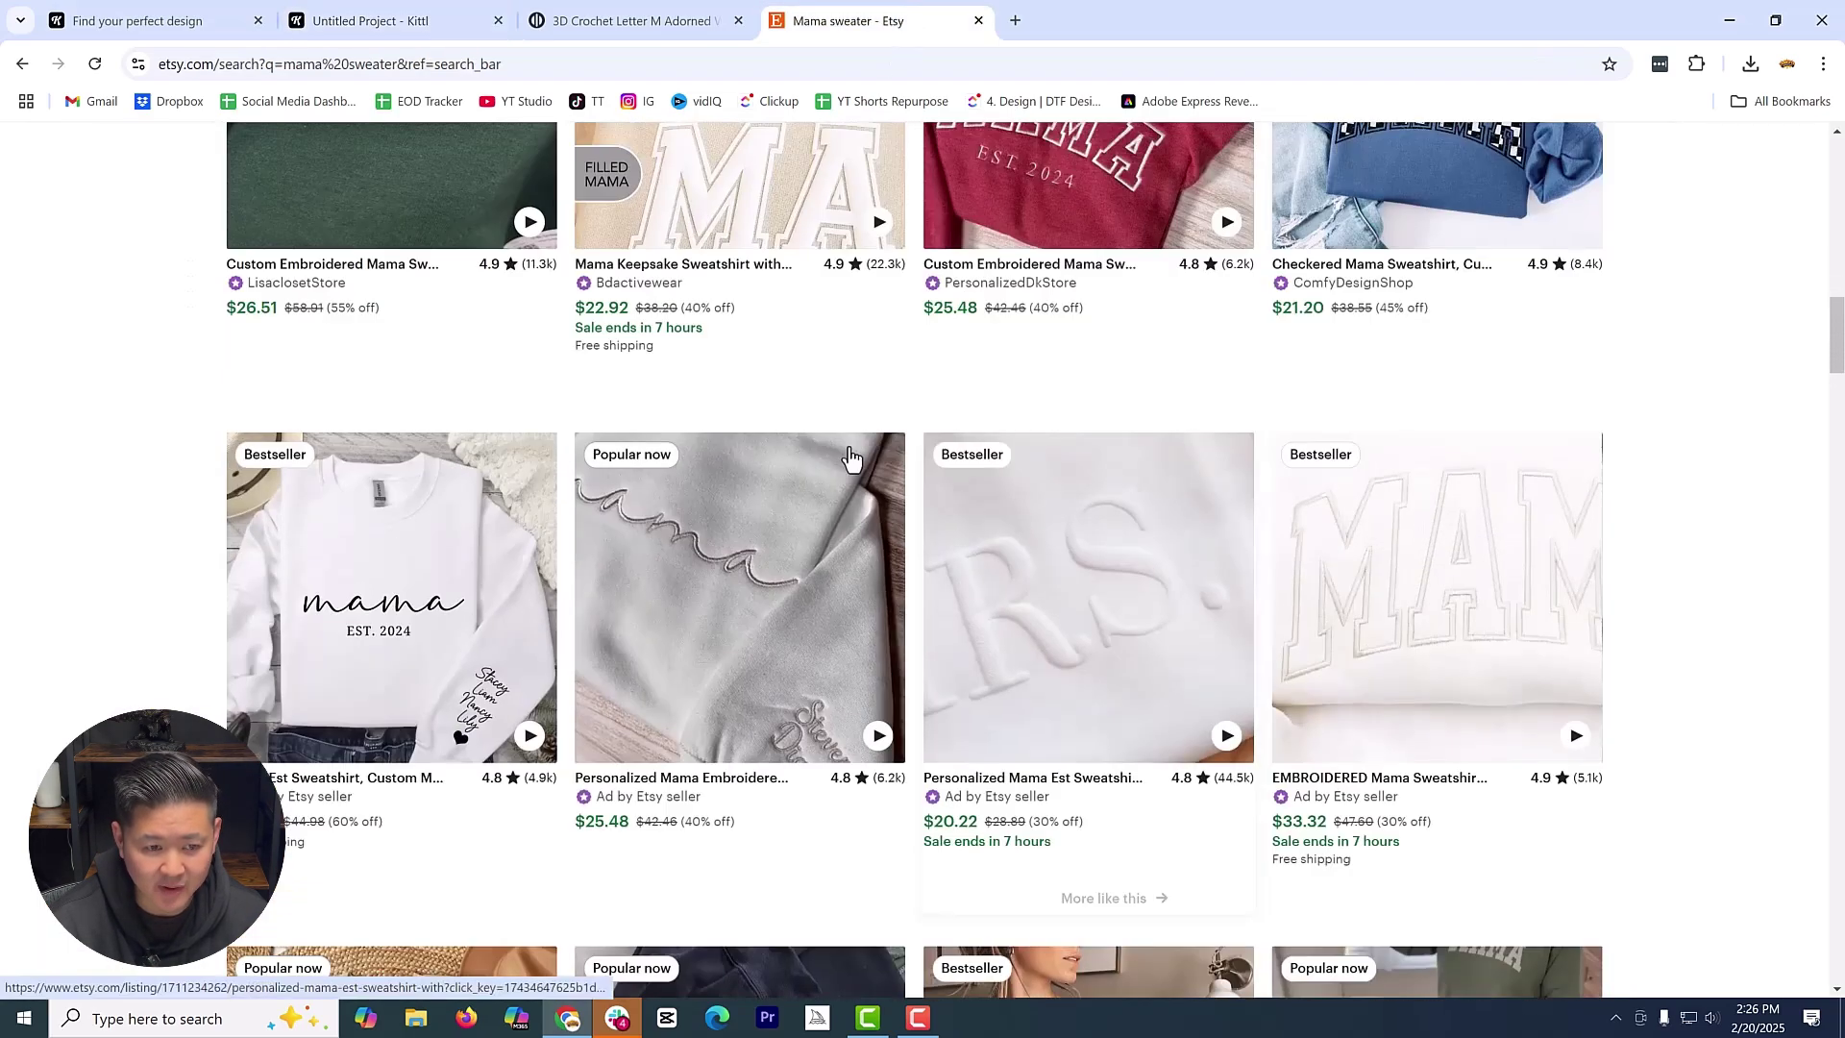
pyautogui.scroll(2, 783, 475)
pyautogui.click(661, 19)
pyautogui.click(413, 21)
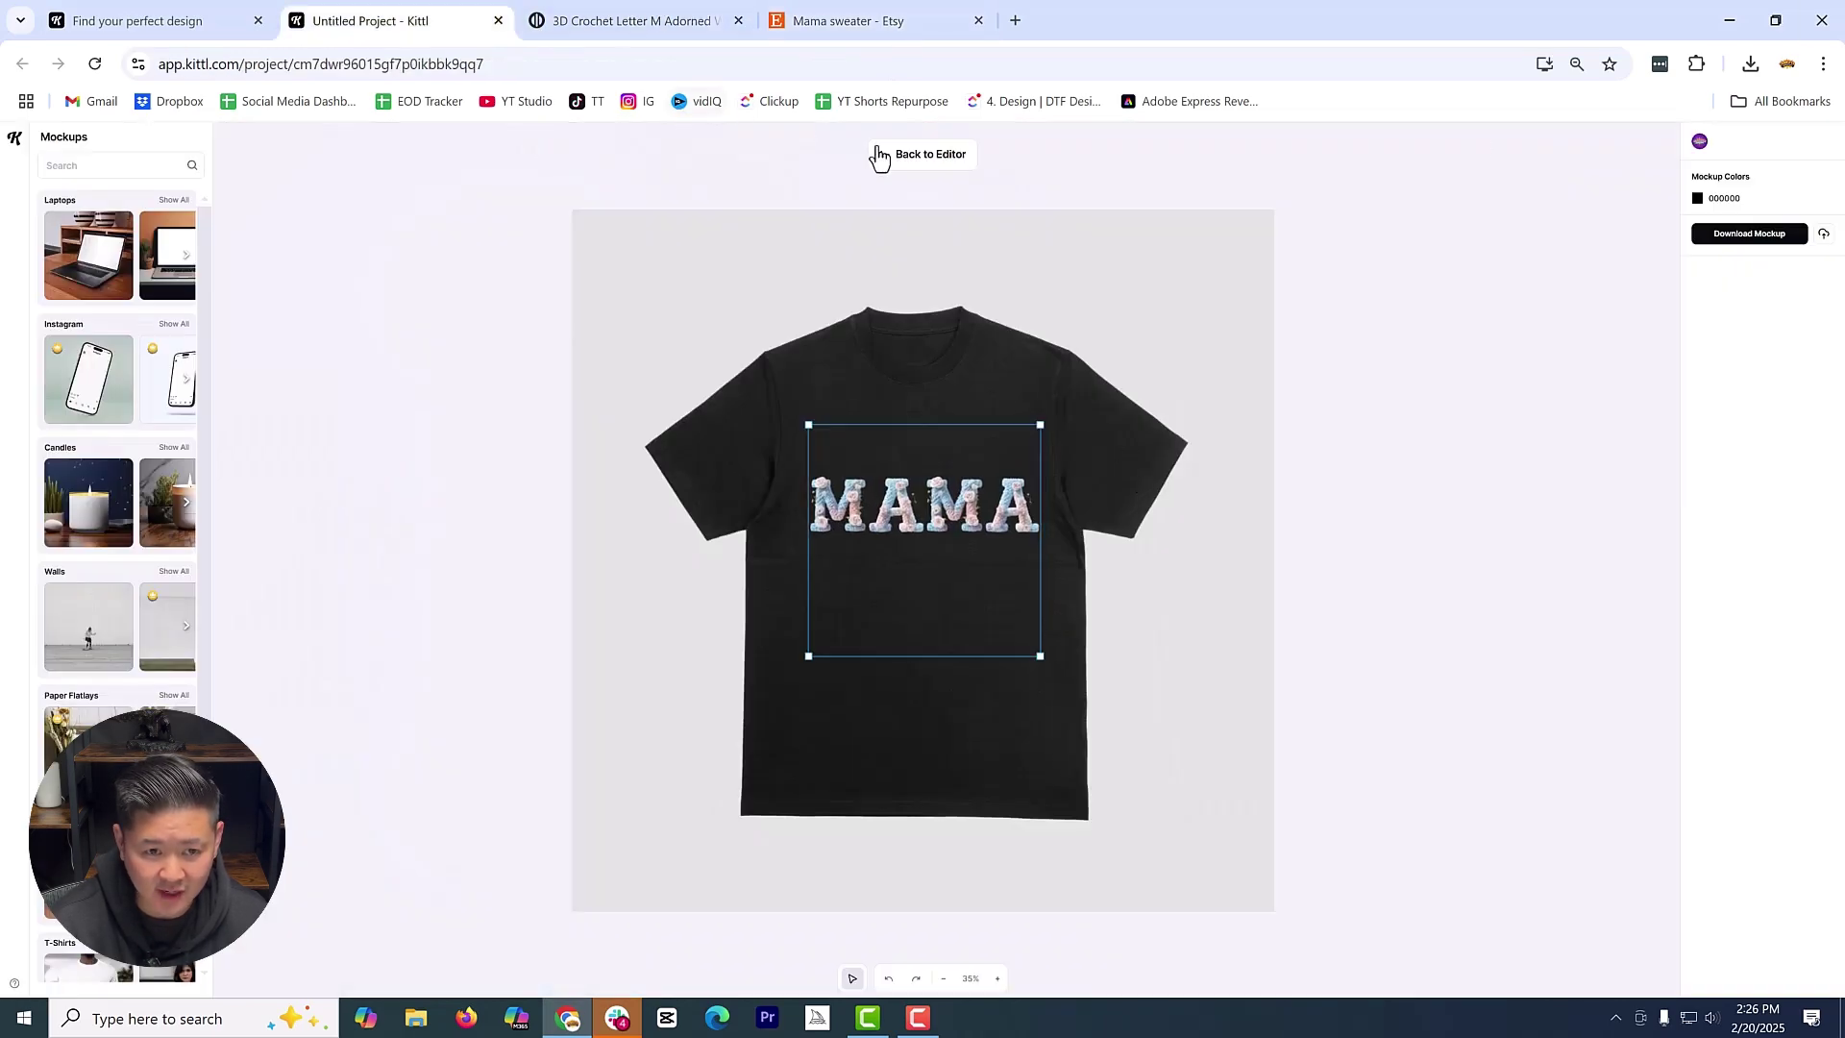
# Export the MAMA artboard as a 300 dpi PNG with Remove Background enabled
pyautogui.click(900, 158)
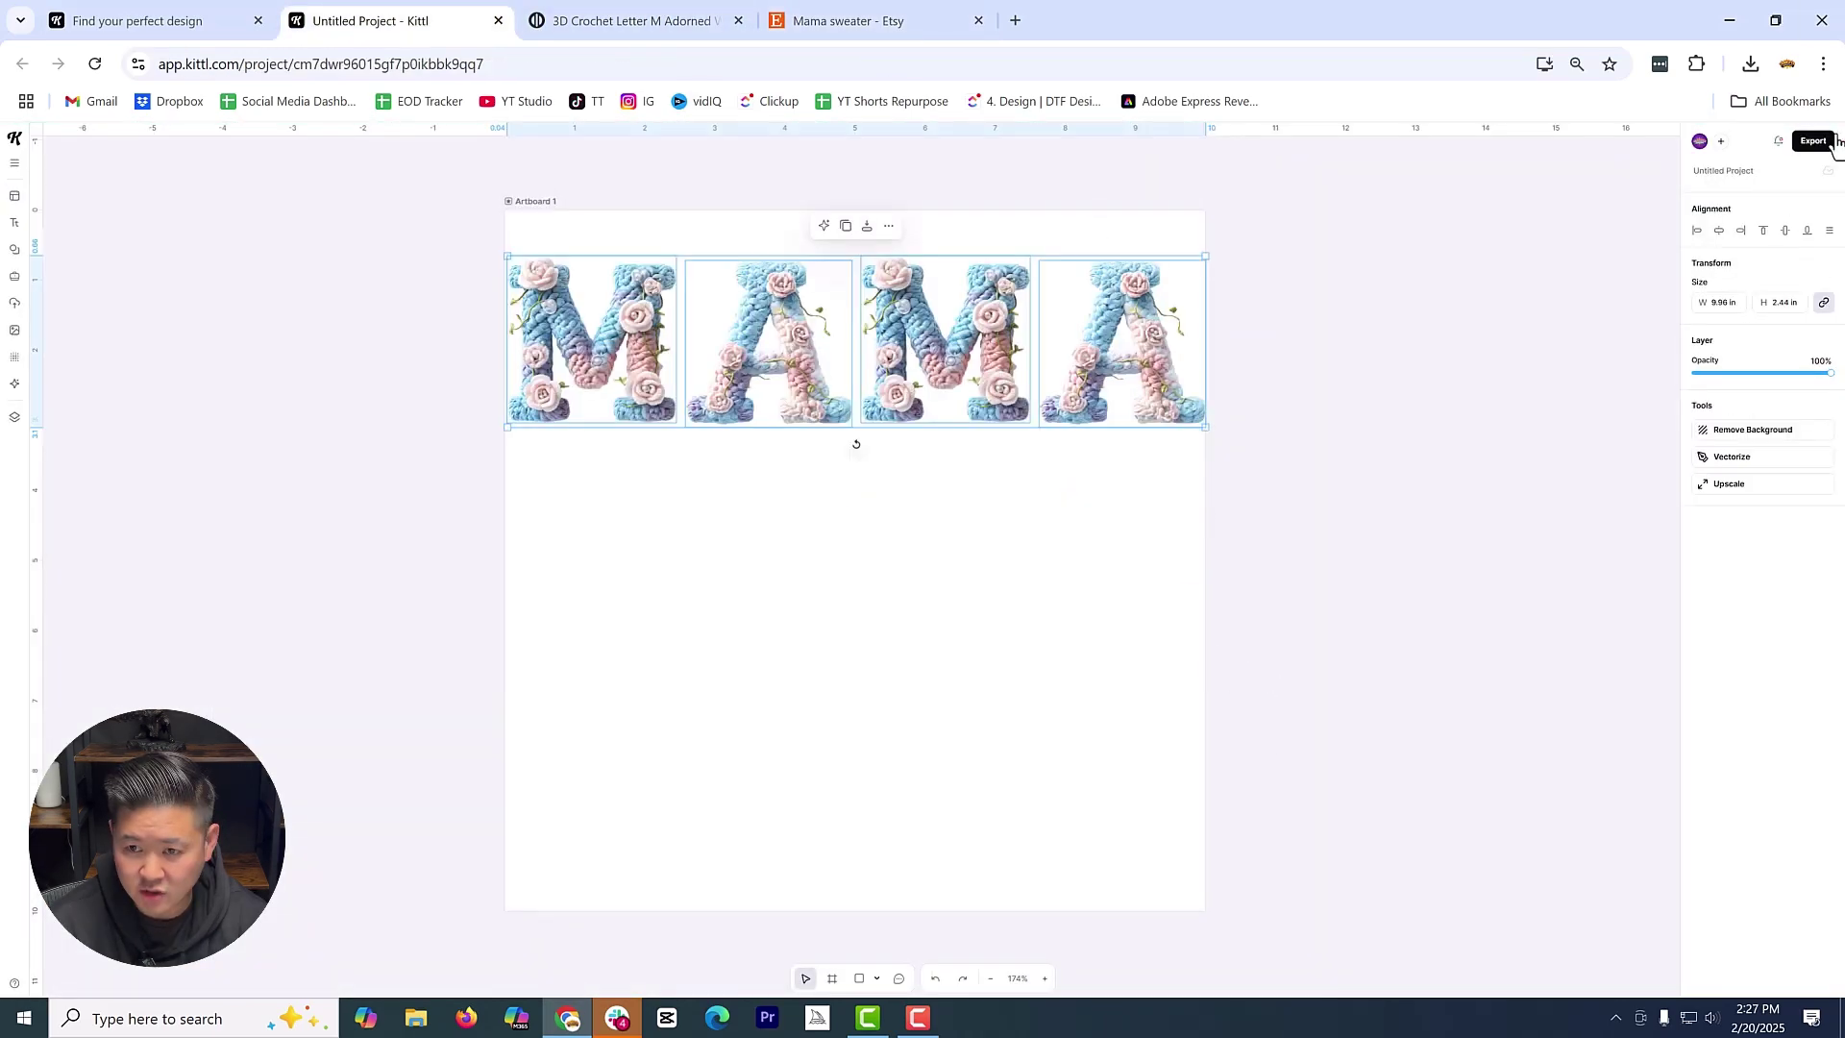
pyautogui.click(1814, 142)
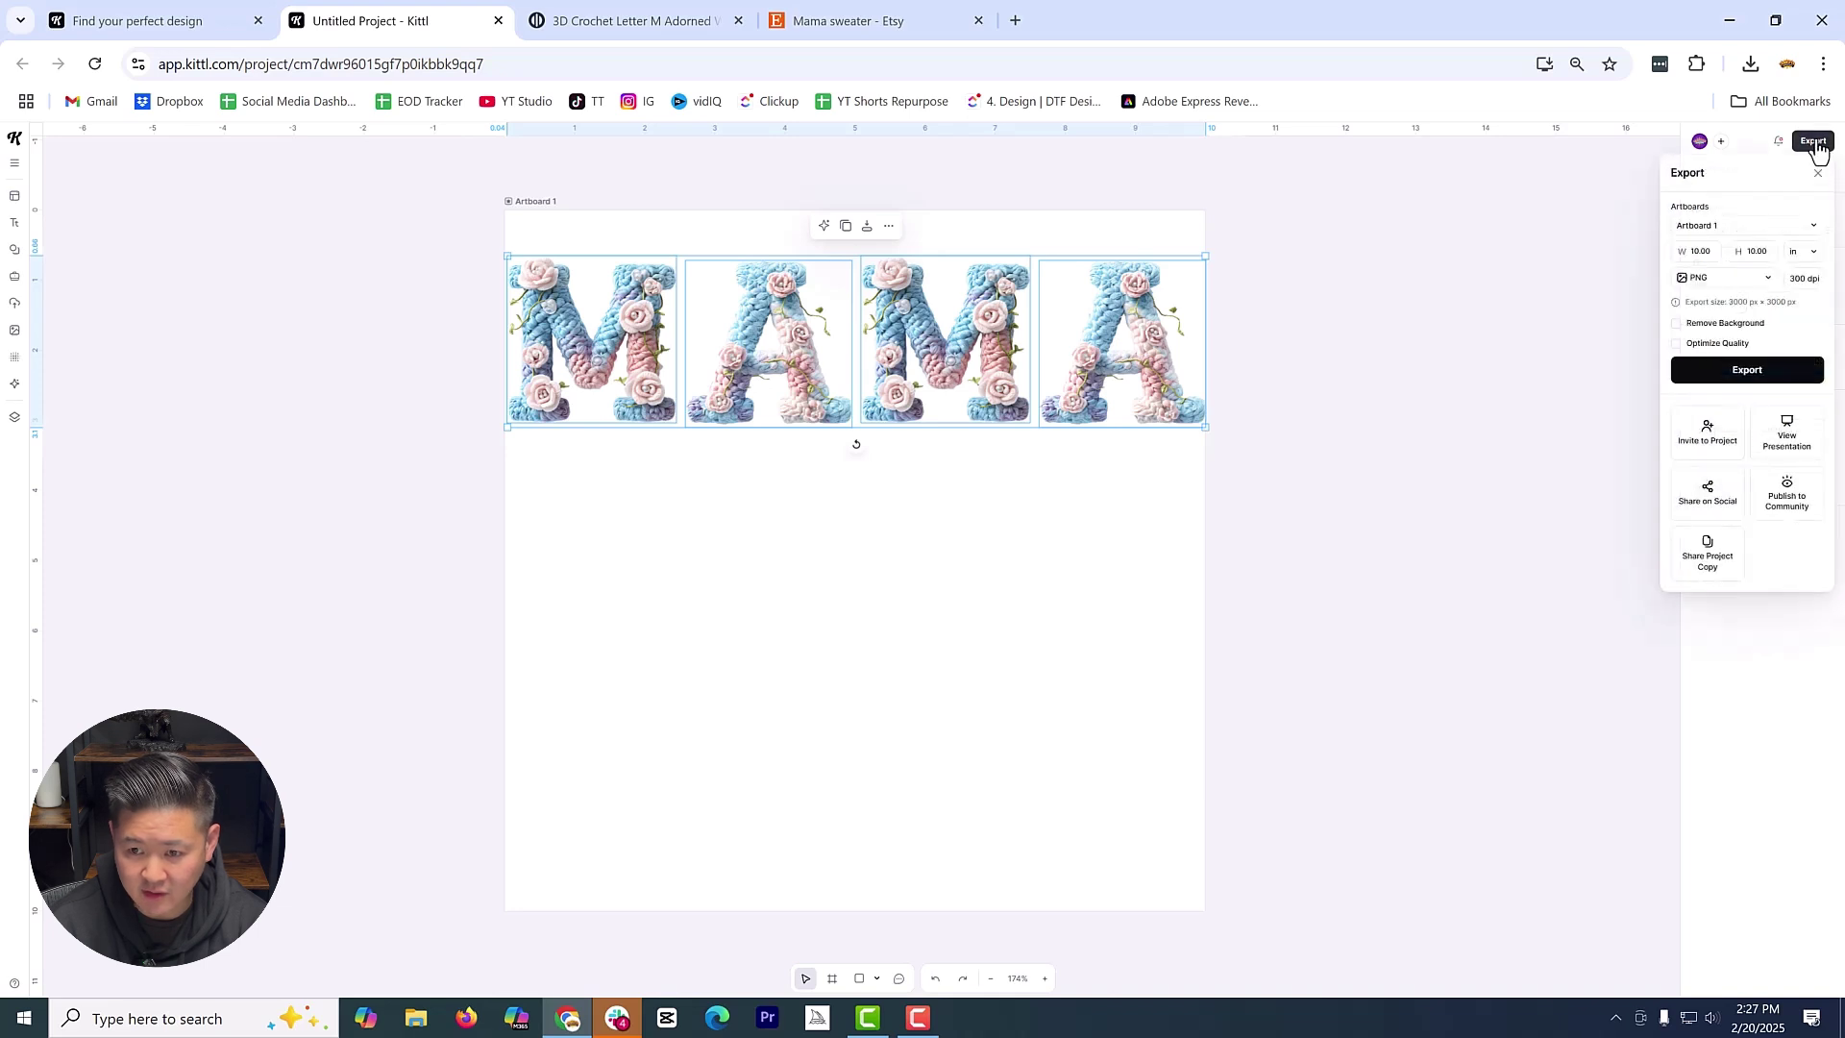
pyautogui.click(1722, 324)
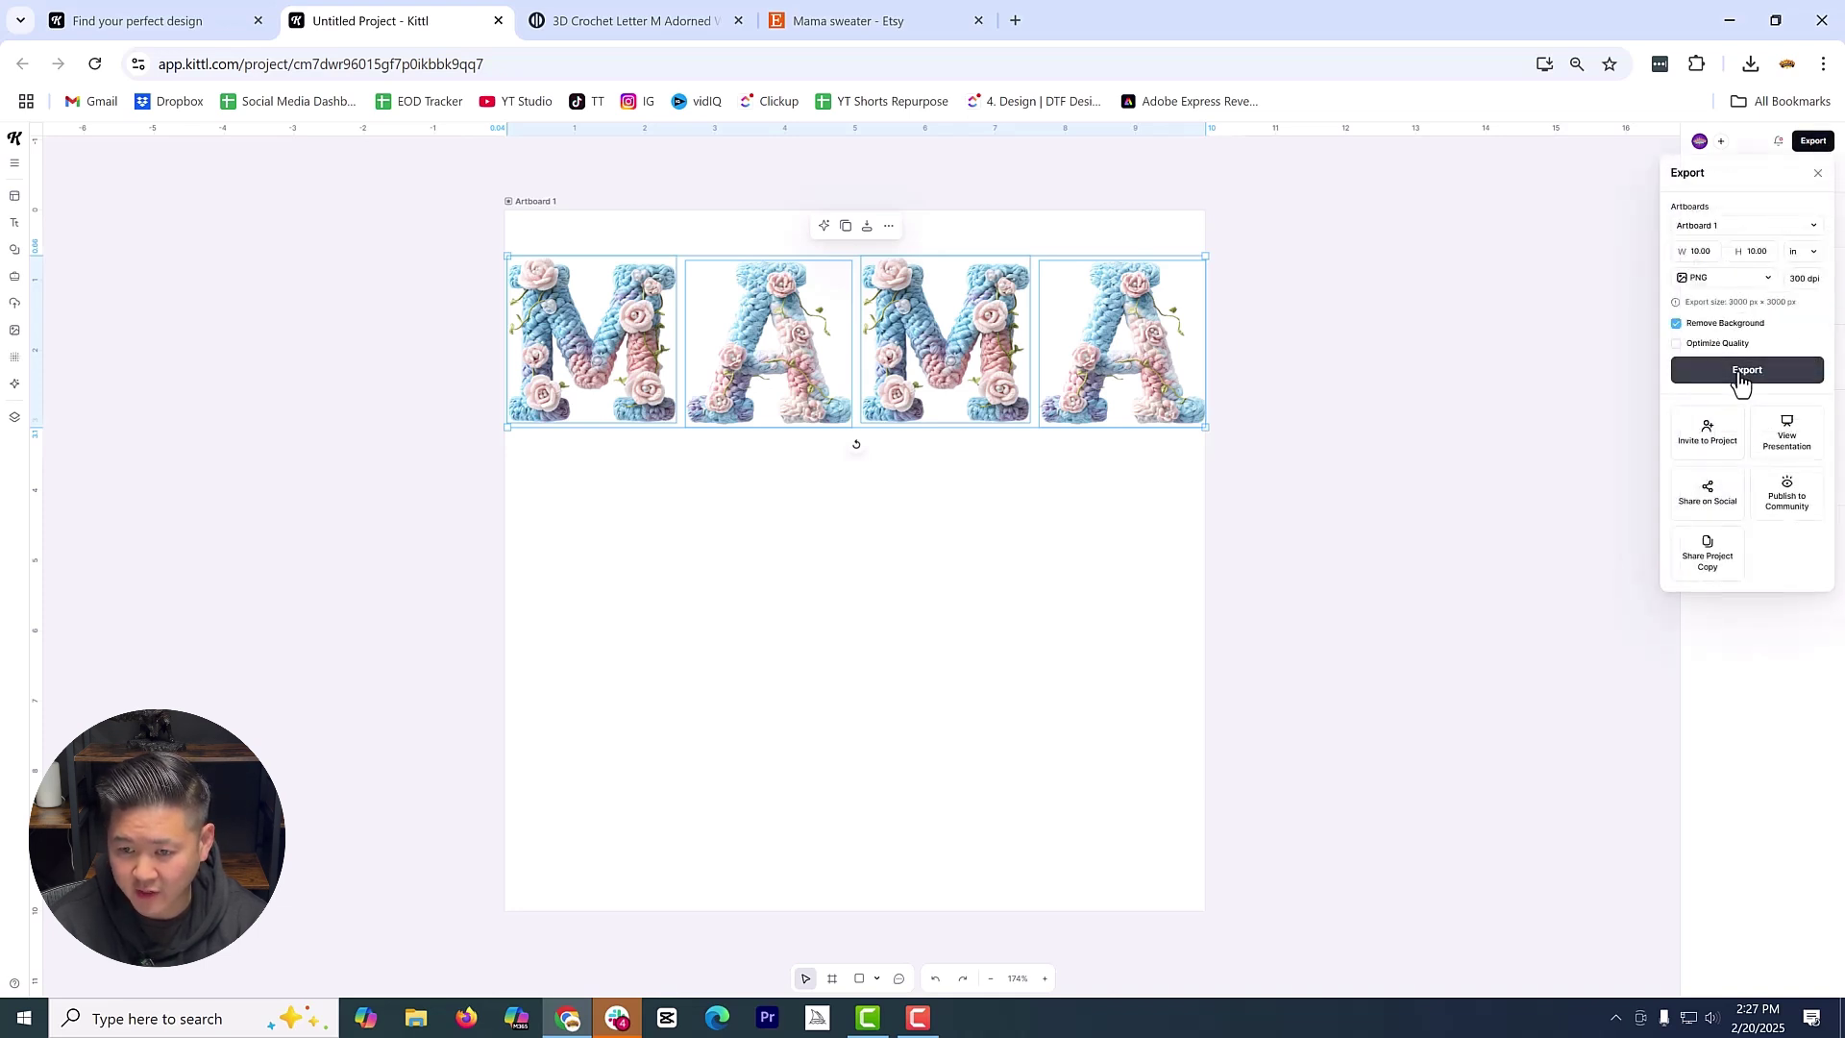
pyautogui.click(1741, 373)
pyautogui.click(516, 471)
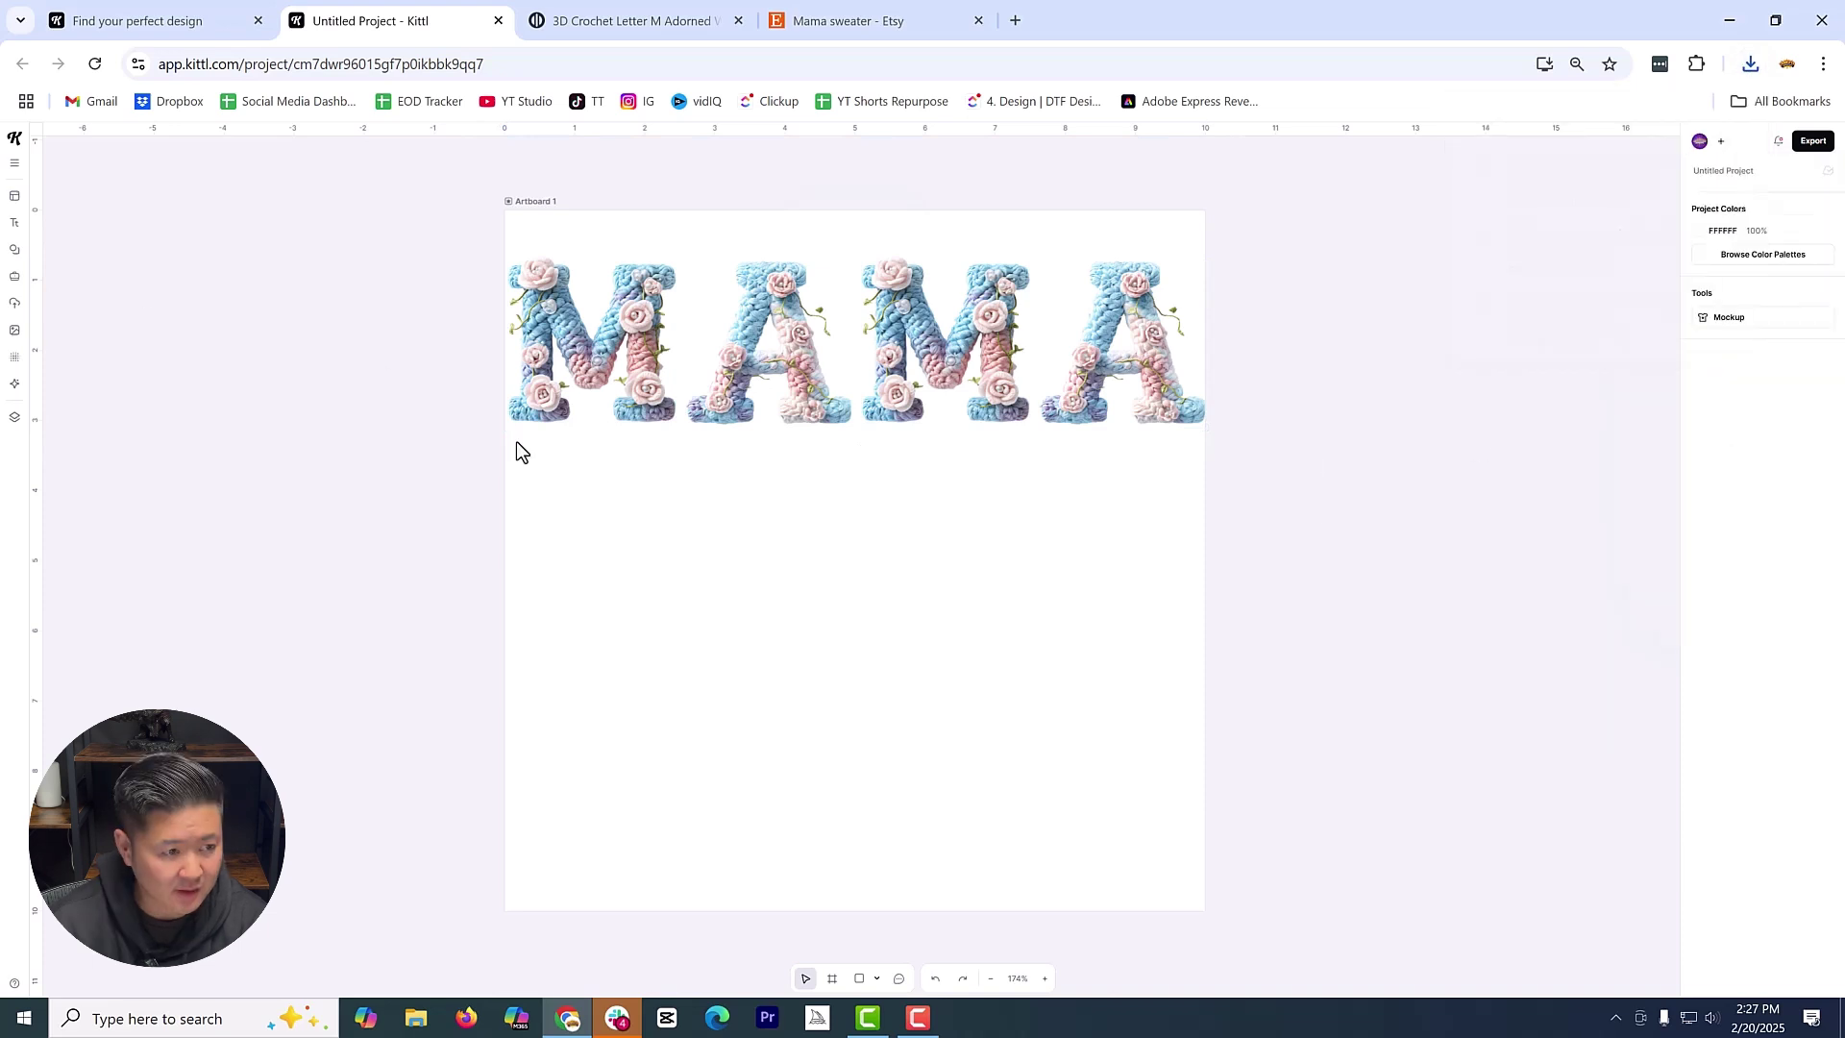
# Generate a restyled version of Untitled Project.png in Kittl AI Image Restyle using a 'Change' prompt
pyautogui.click(14, 386)
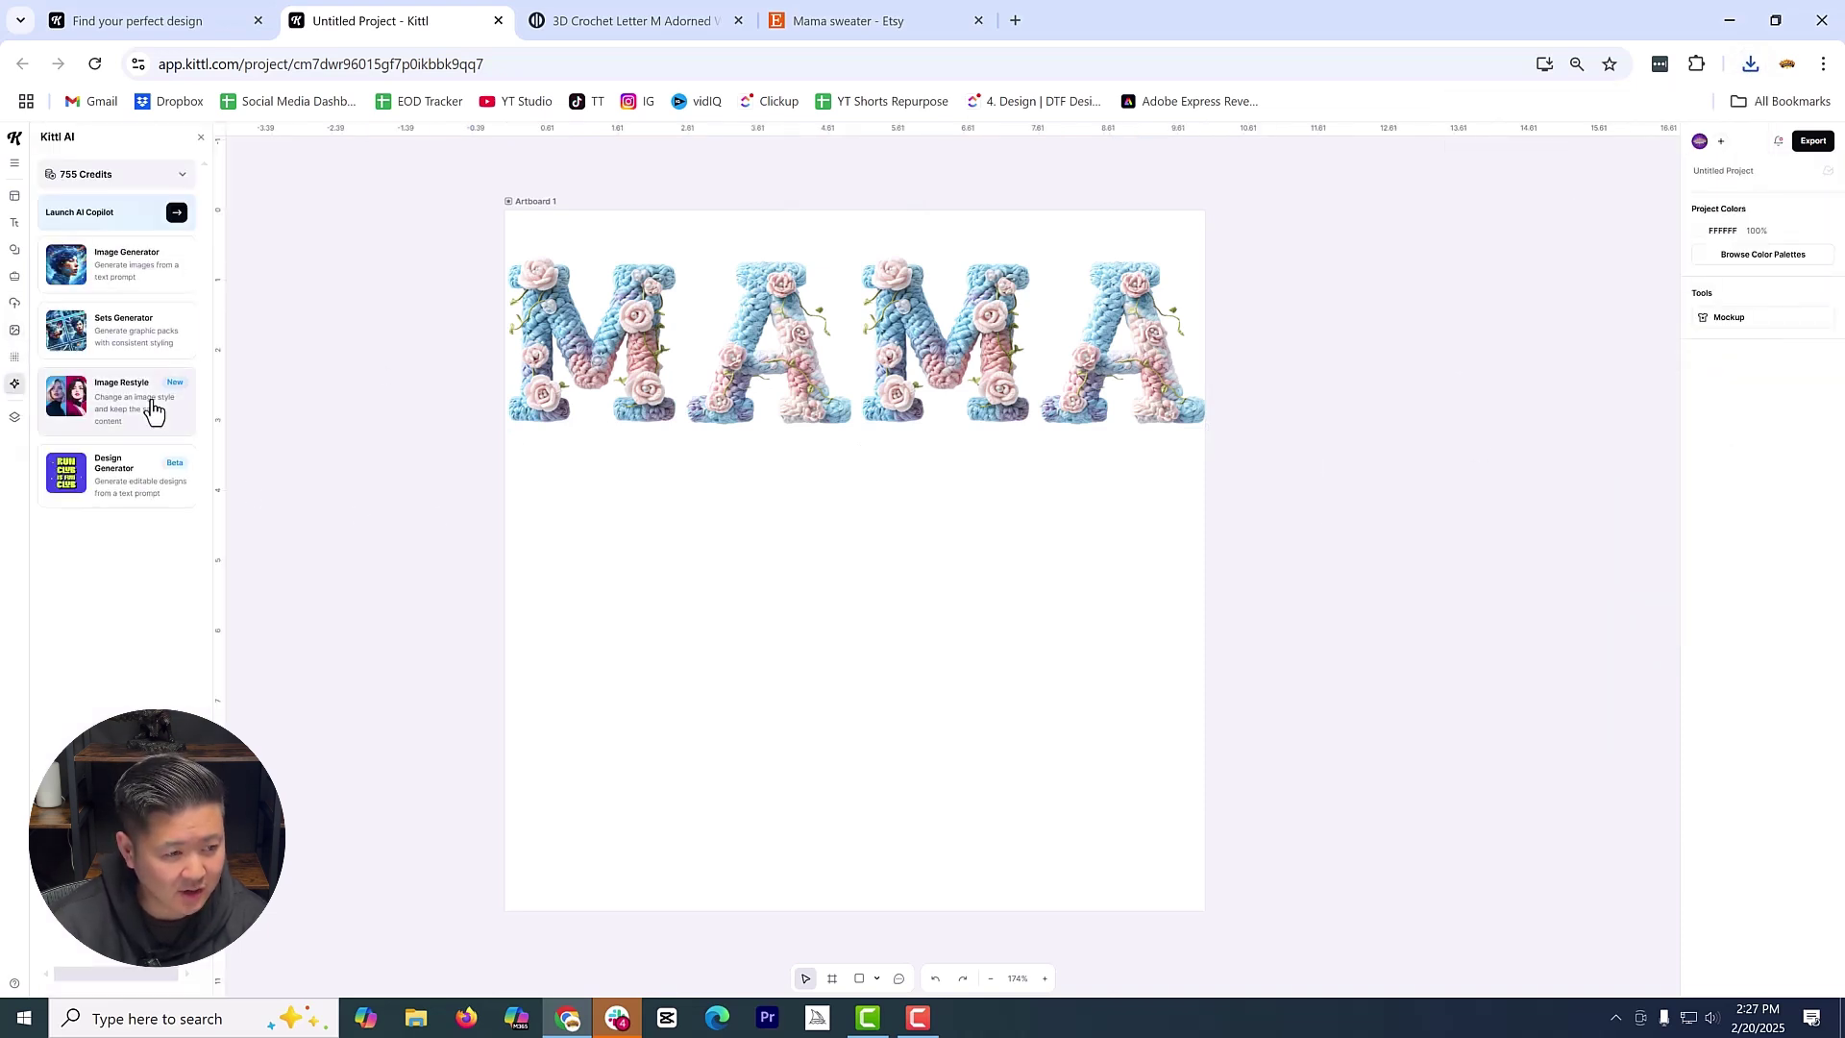
pyautogui.click(152, 411)
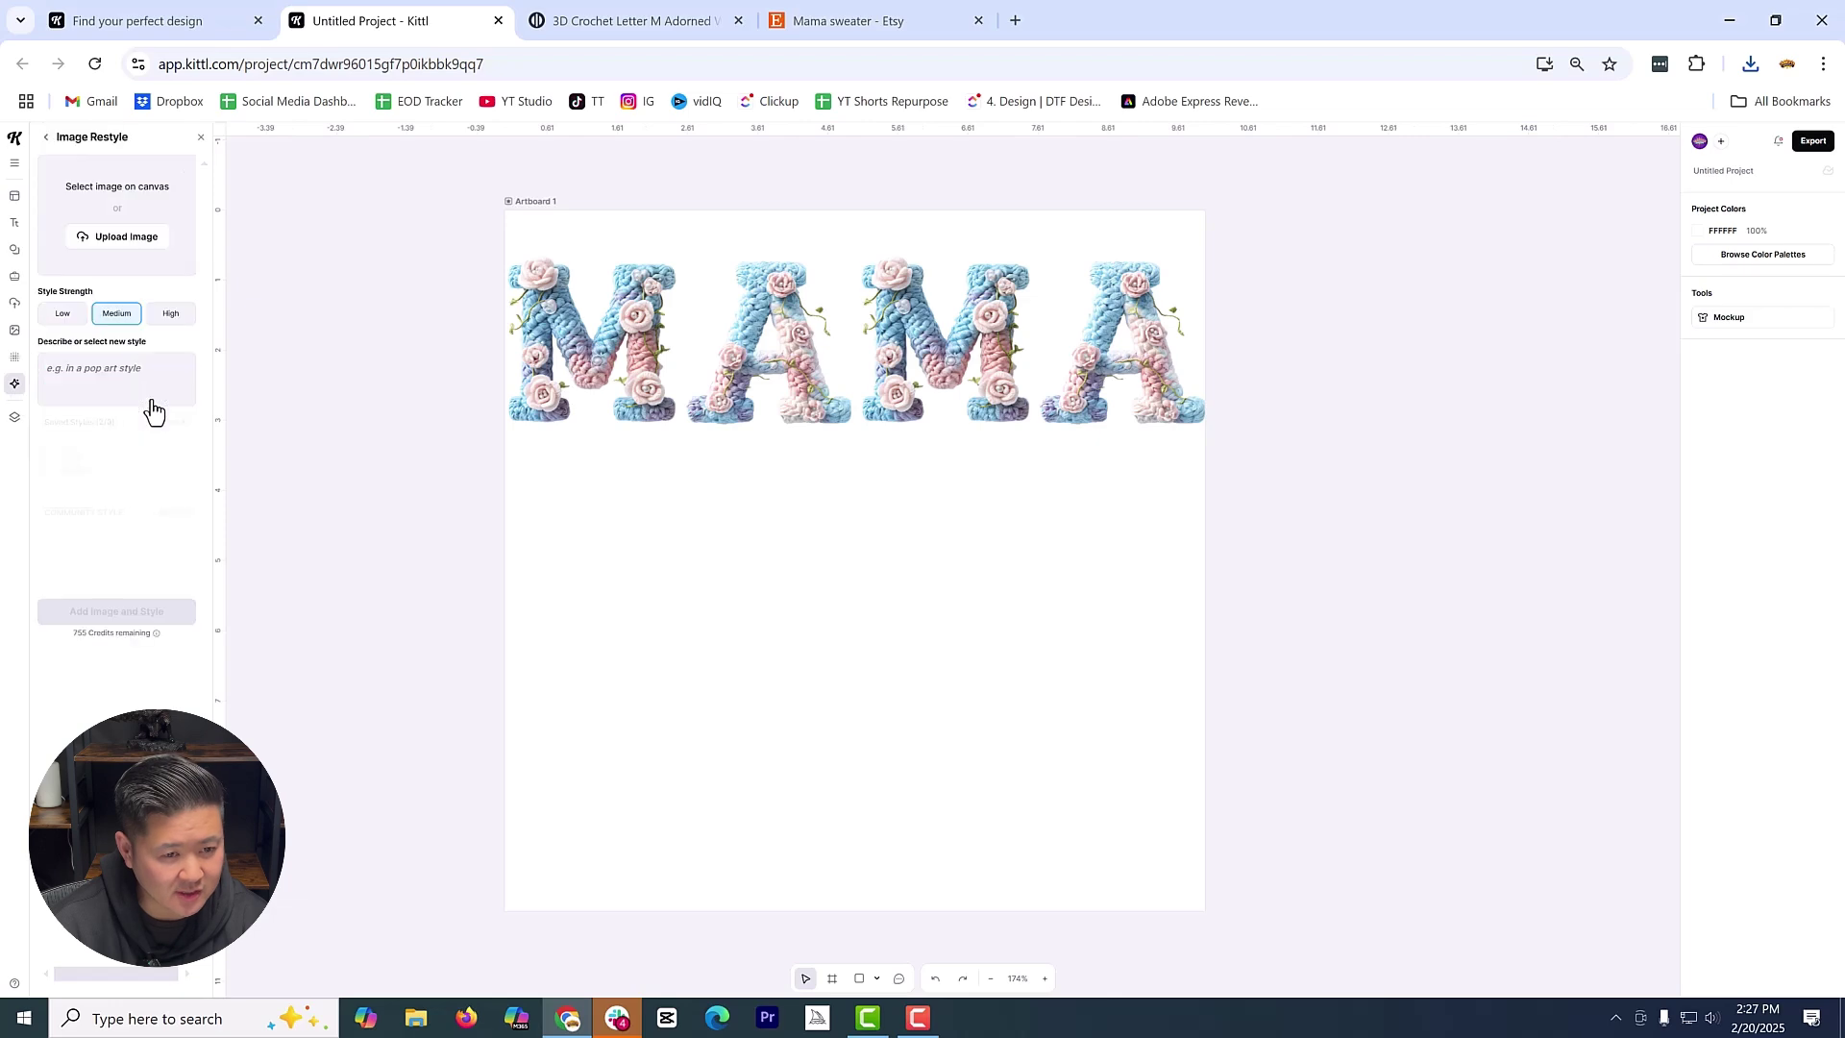
pyautogui.click(105, 235)
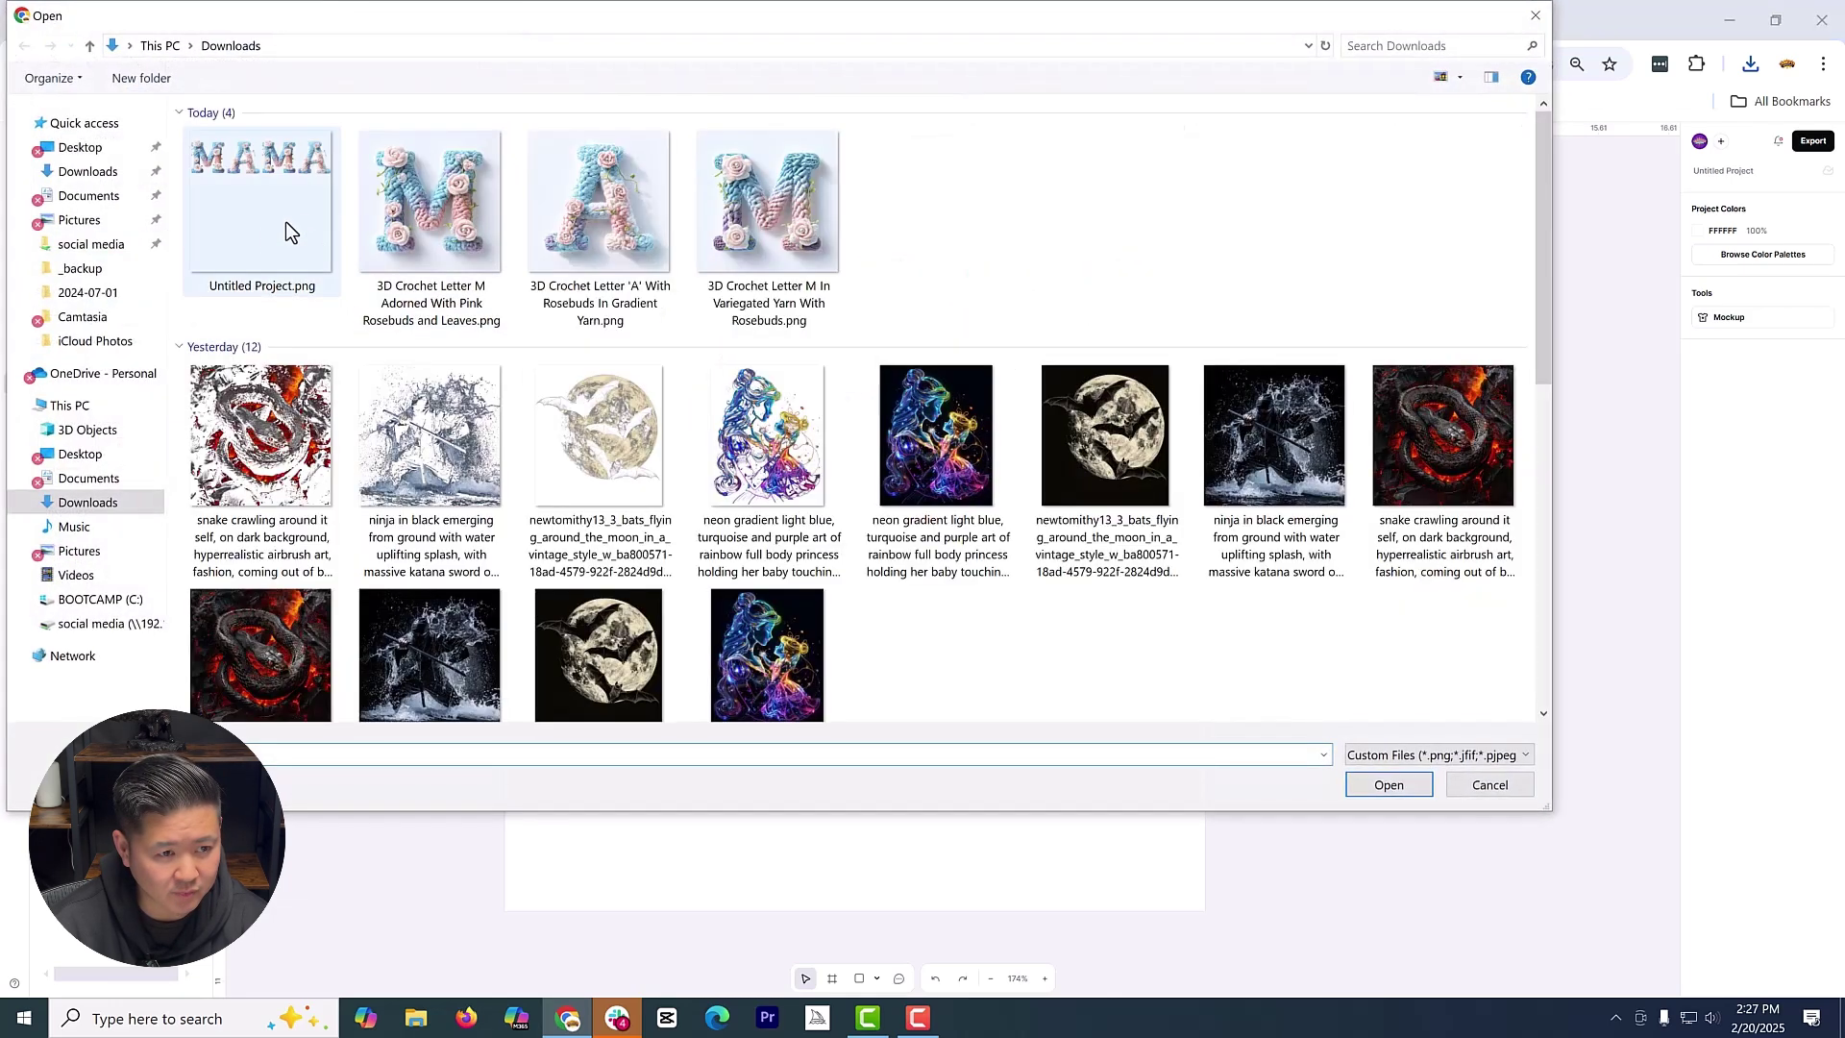
pyautogui.doubleClick(269, 225)
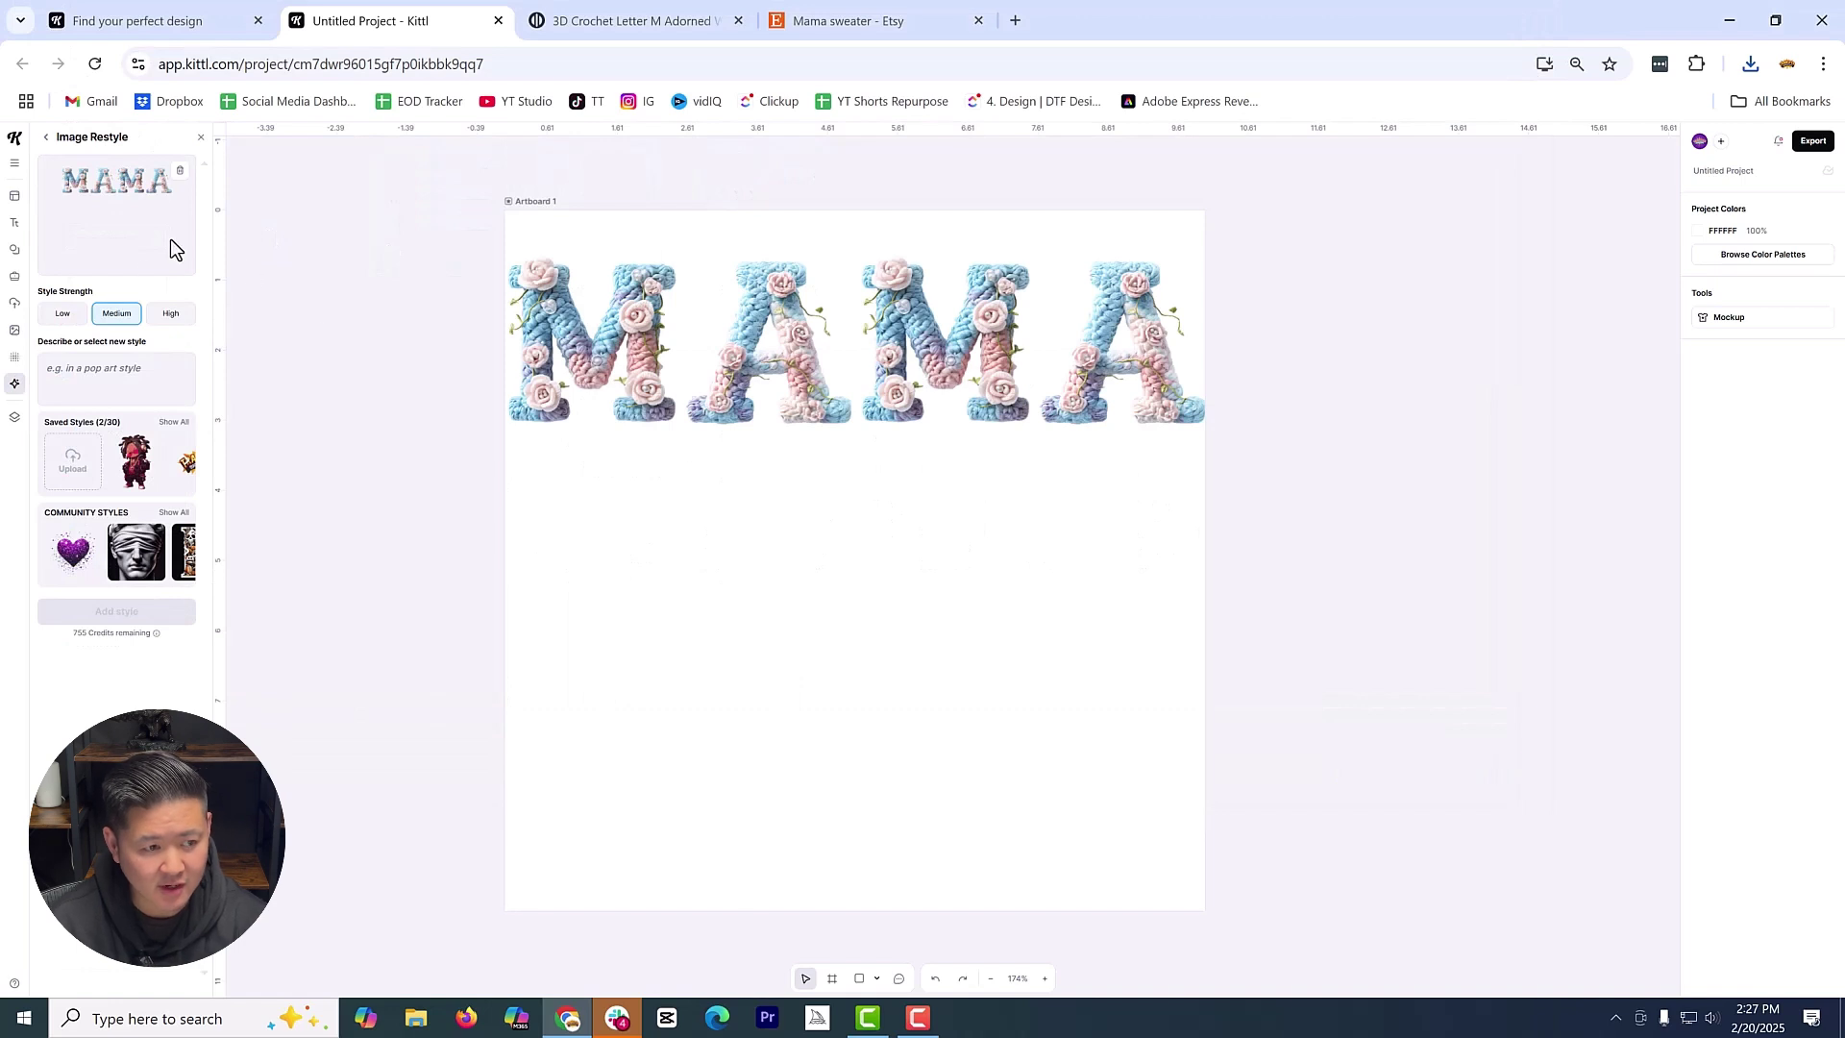
pyautogui.click(125, 382)
pyautogui.write('Change this to a different floral st')
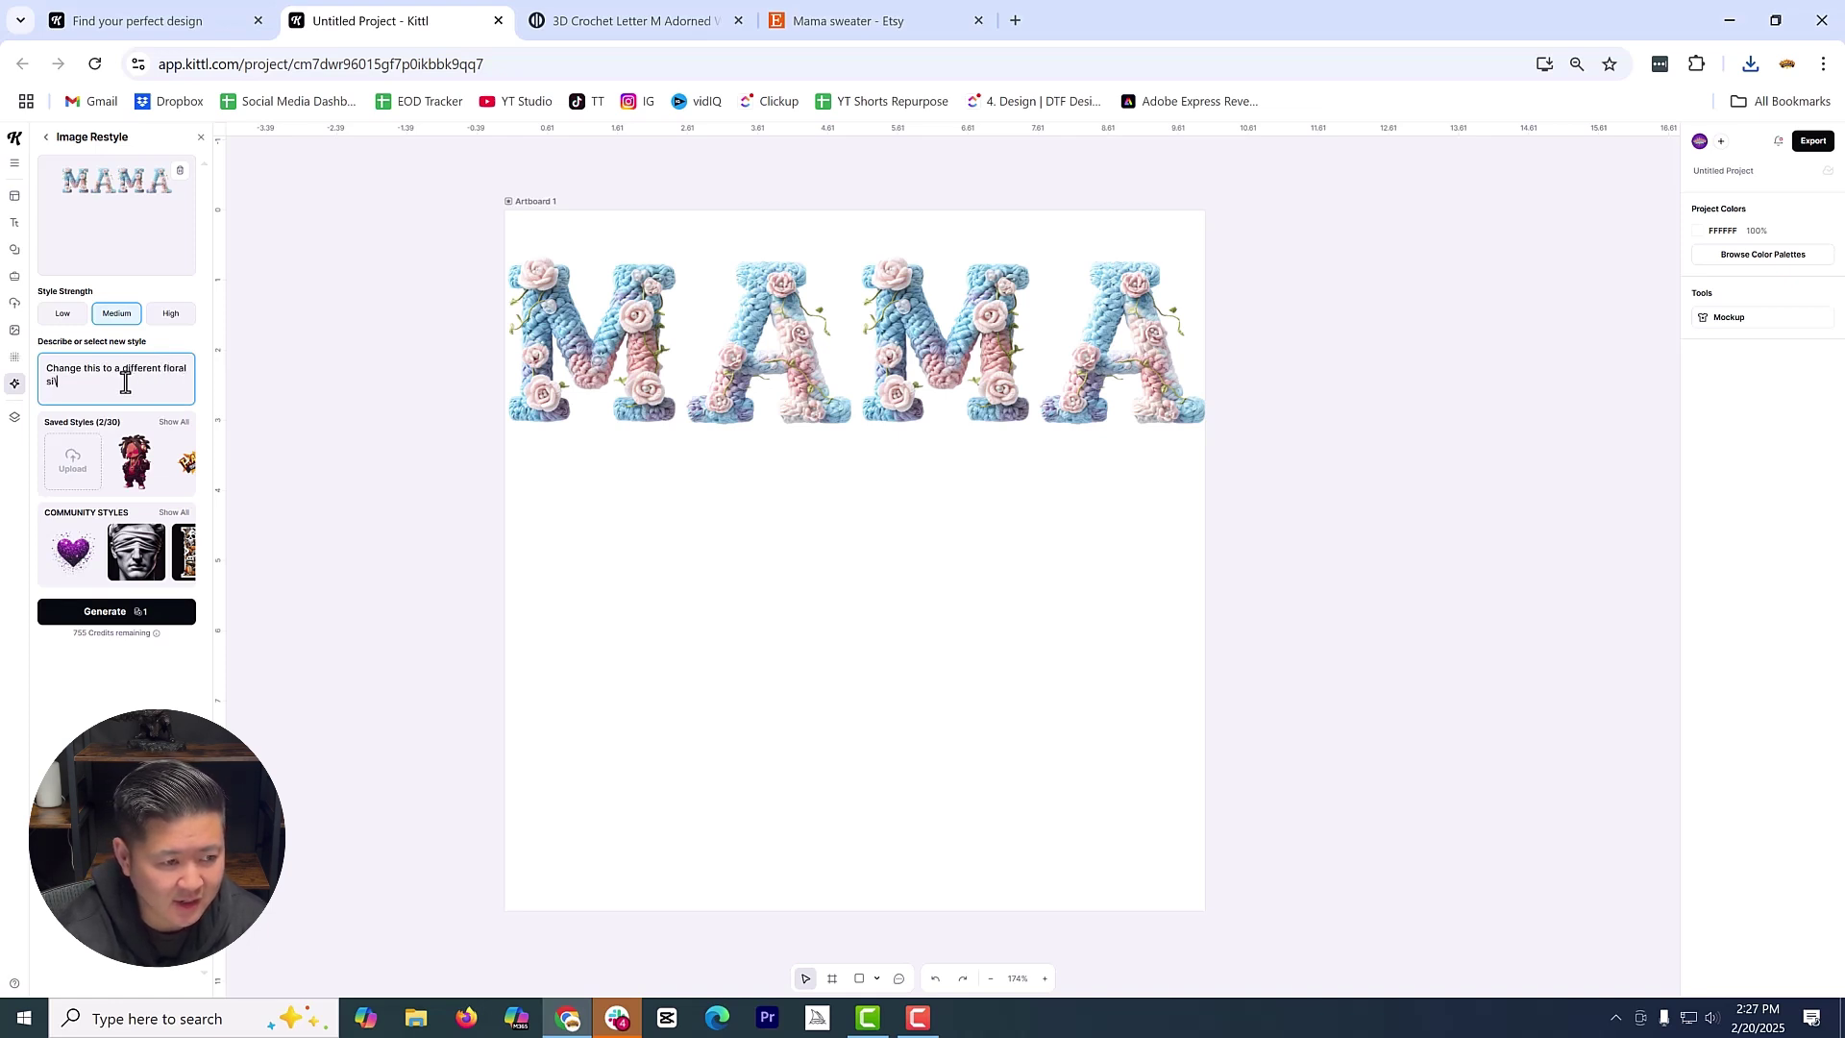
pyautogui.press('Return')
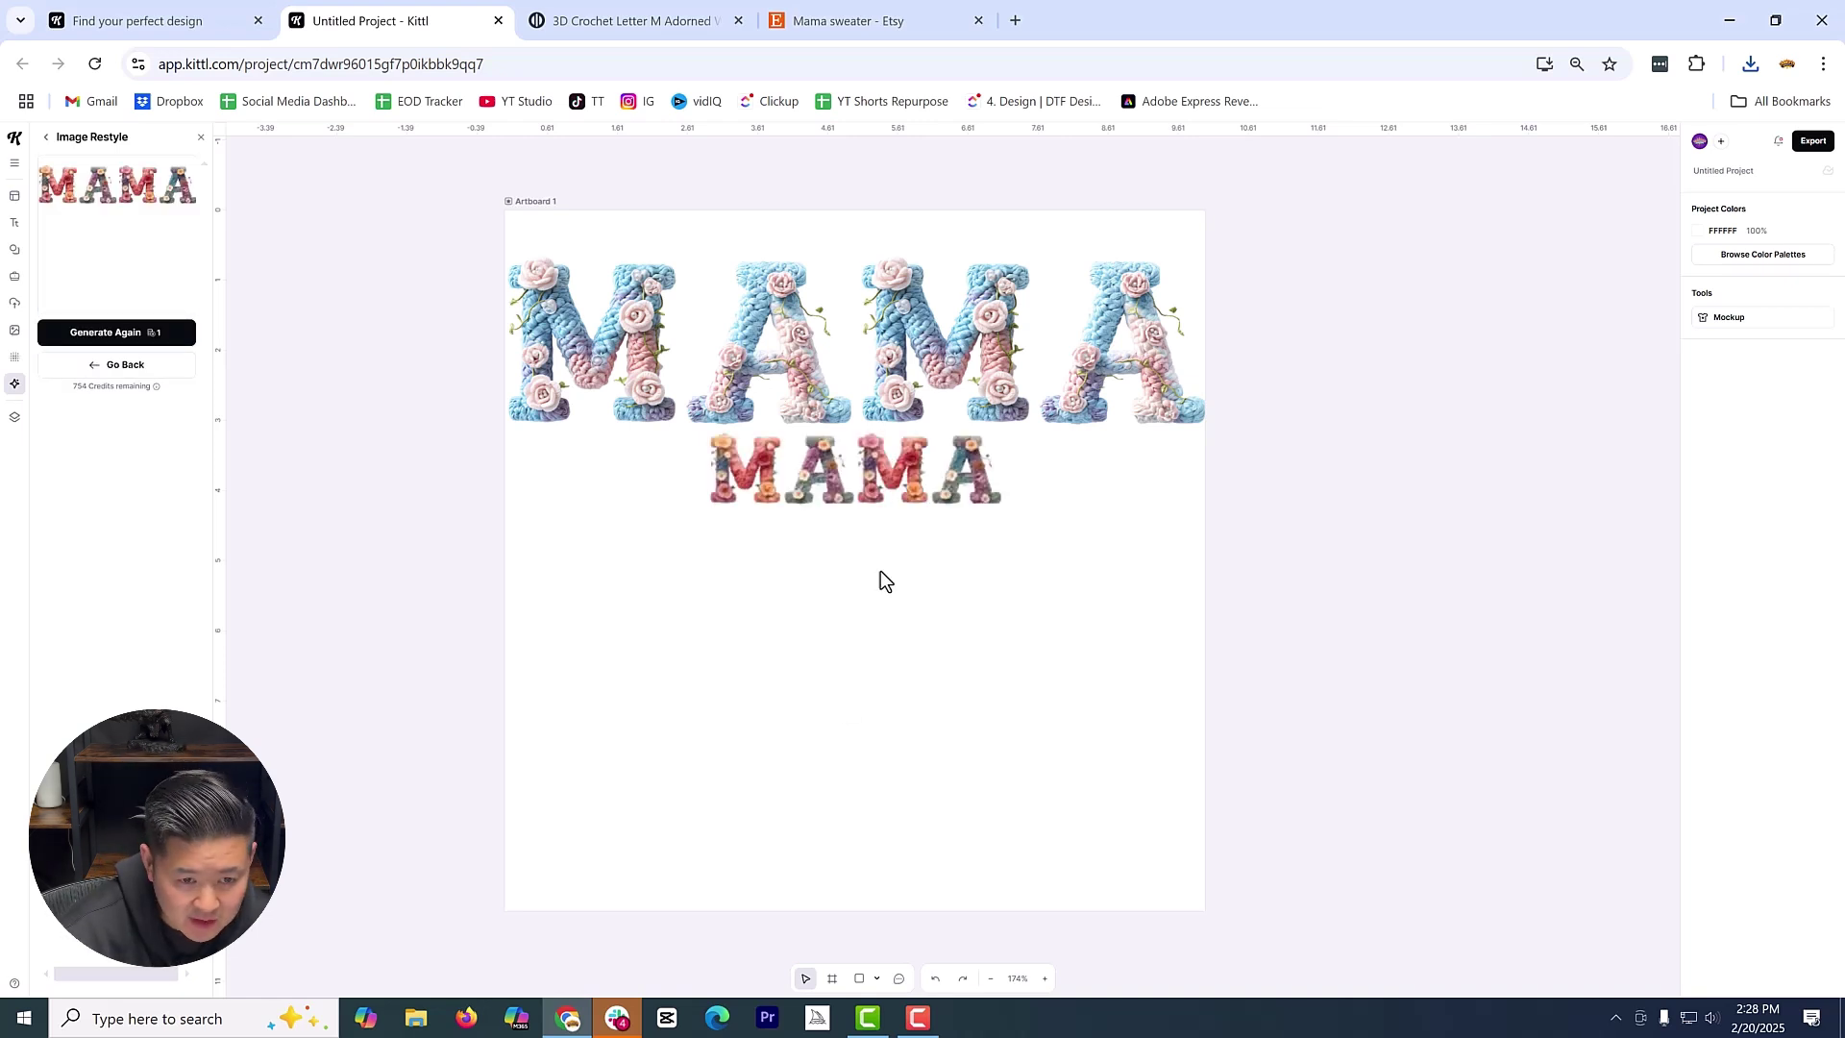
# Delete the multicoloured restyled MAMA image below the original row
pyautogui.click(1247, 631)
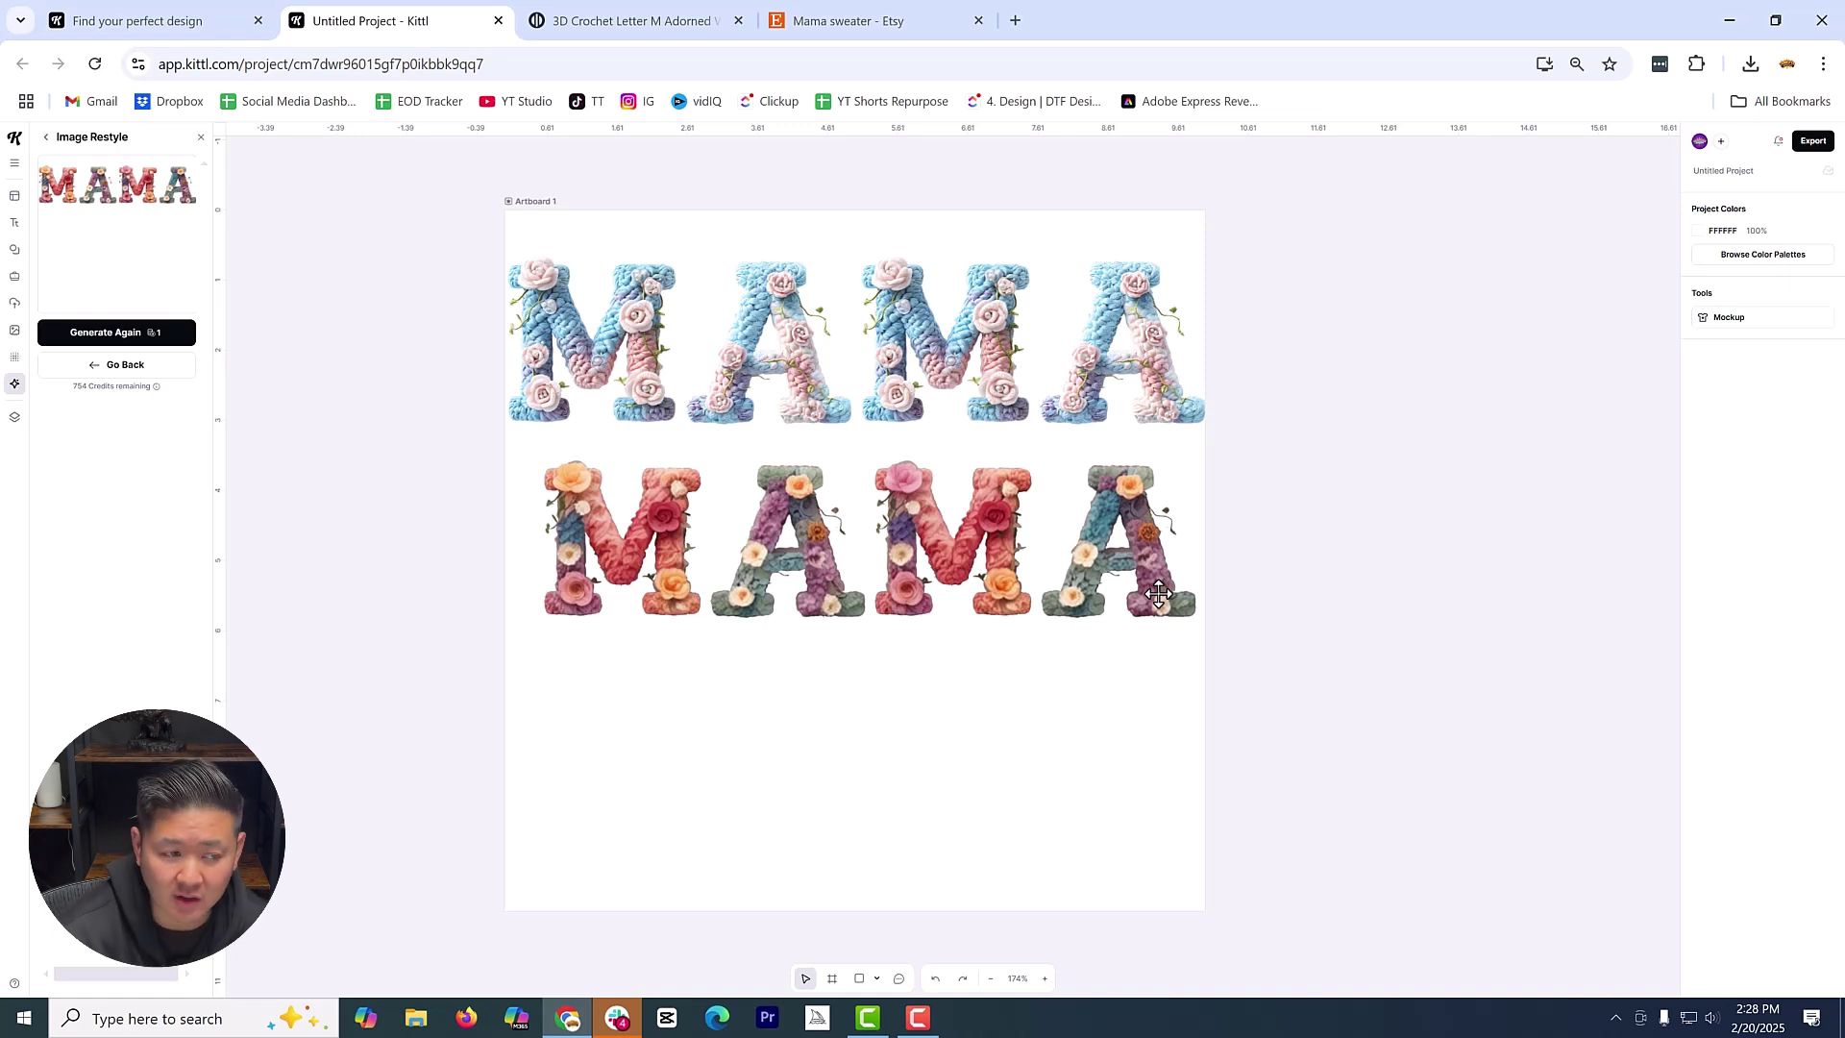
pyautogui.moveTo(1165, 659); pyautogui.dragTo(596, 595)
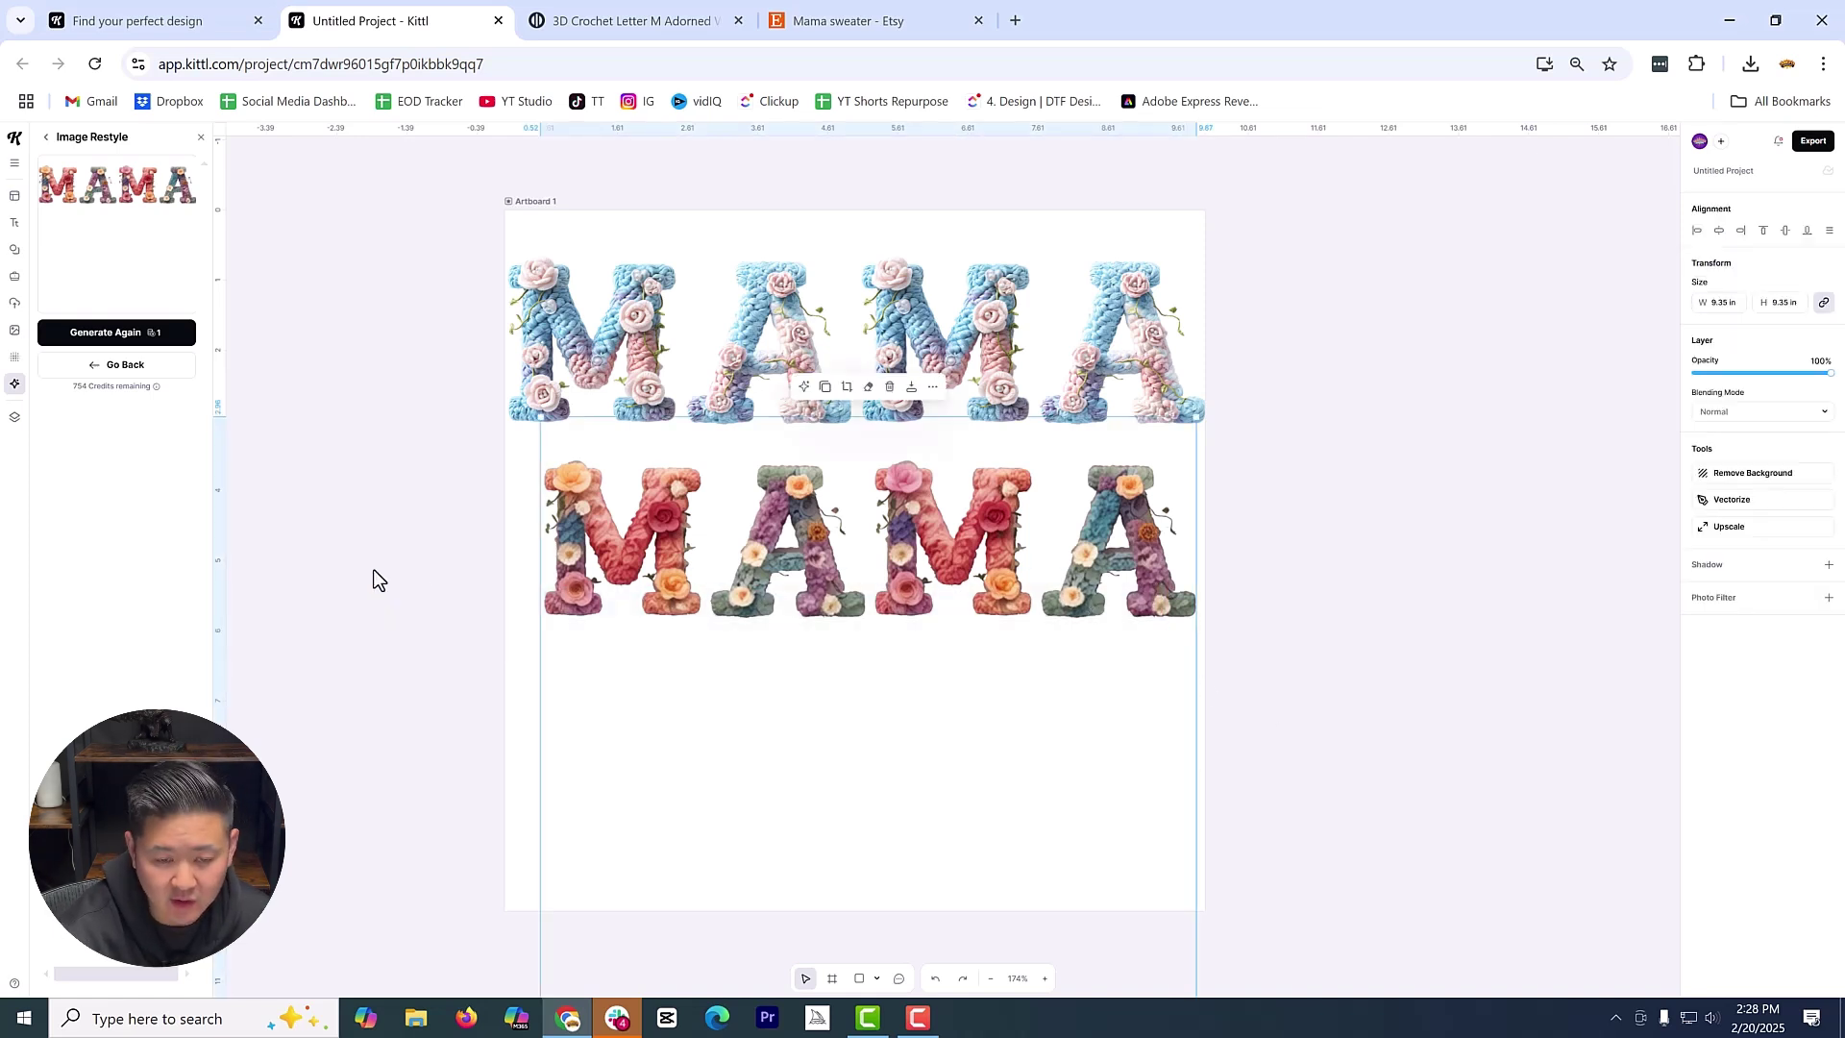
pyautogui.press('Delete')
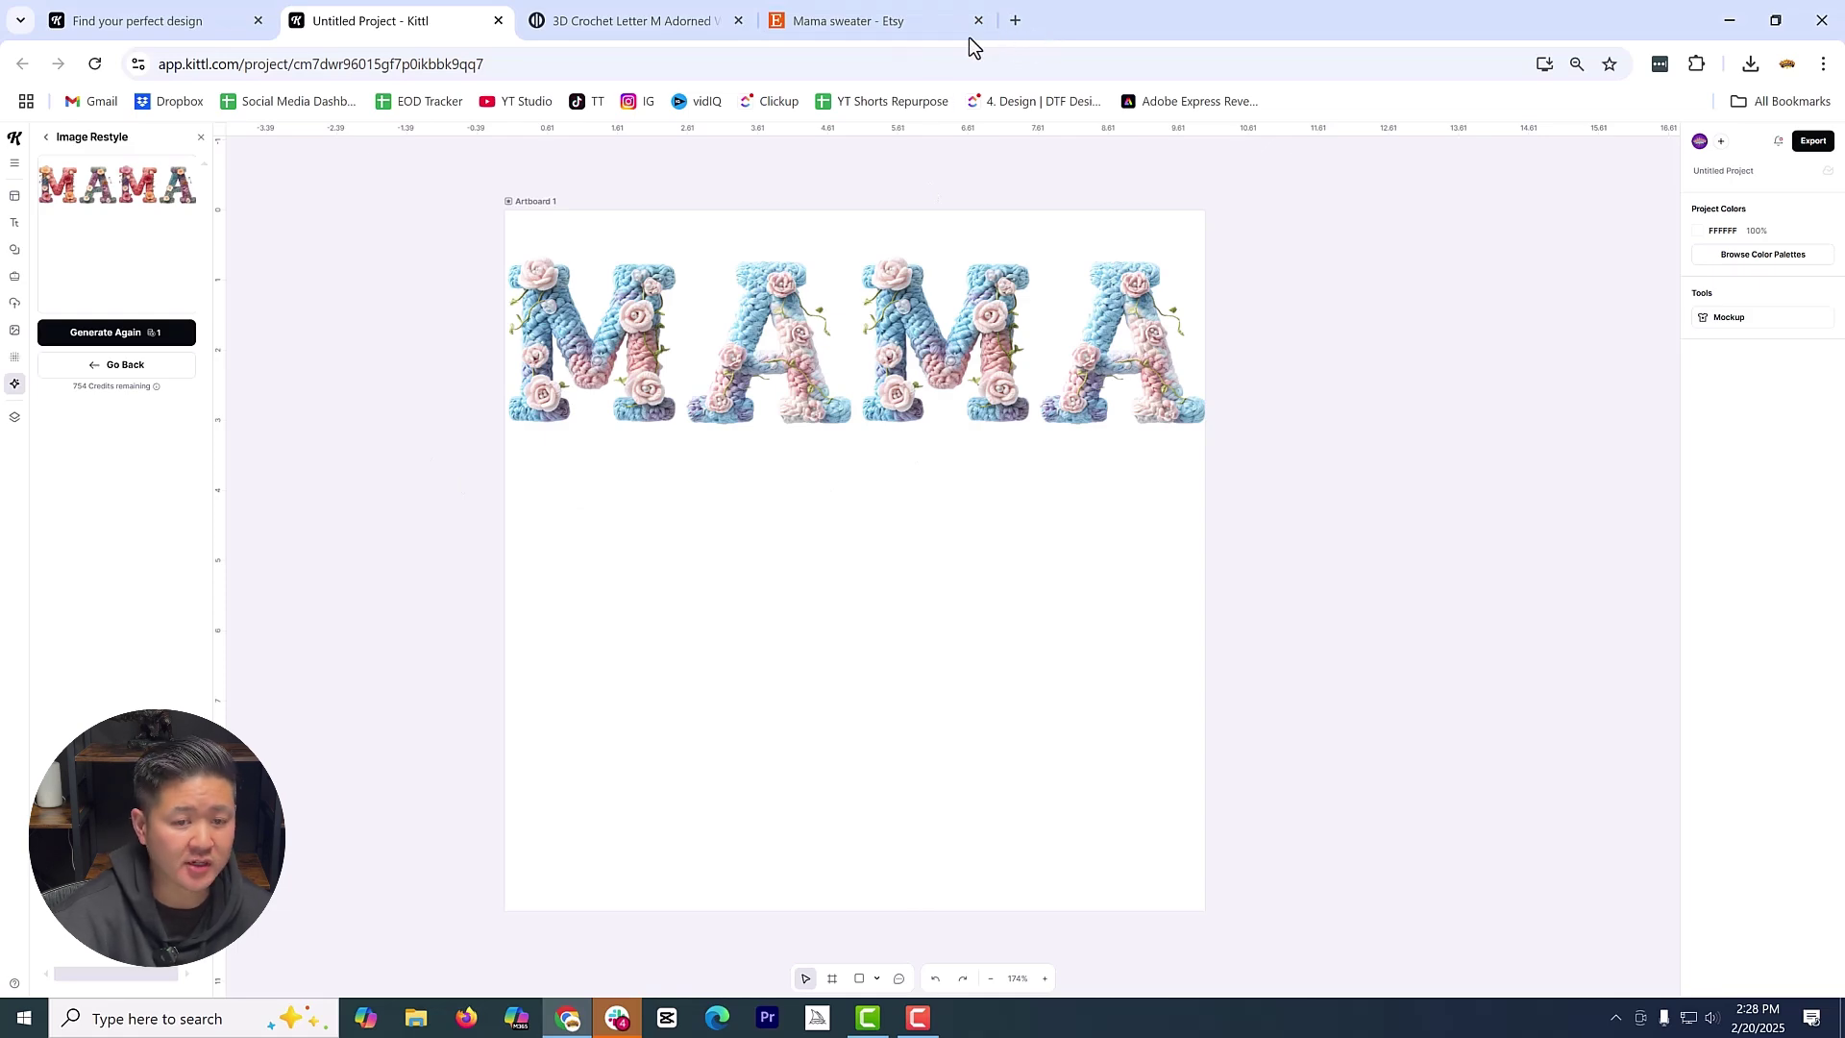
# Go to transfersuperstars.com and open the DTF Gang Sheet Builder for a 22 x 12 in sheet
pyautogui.click(1016, 20)
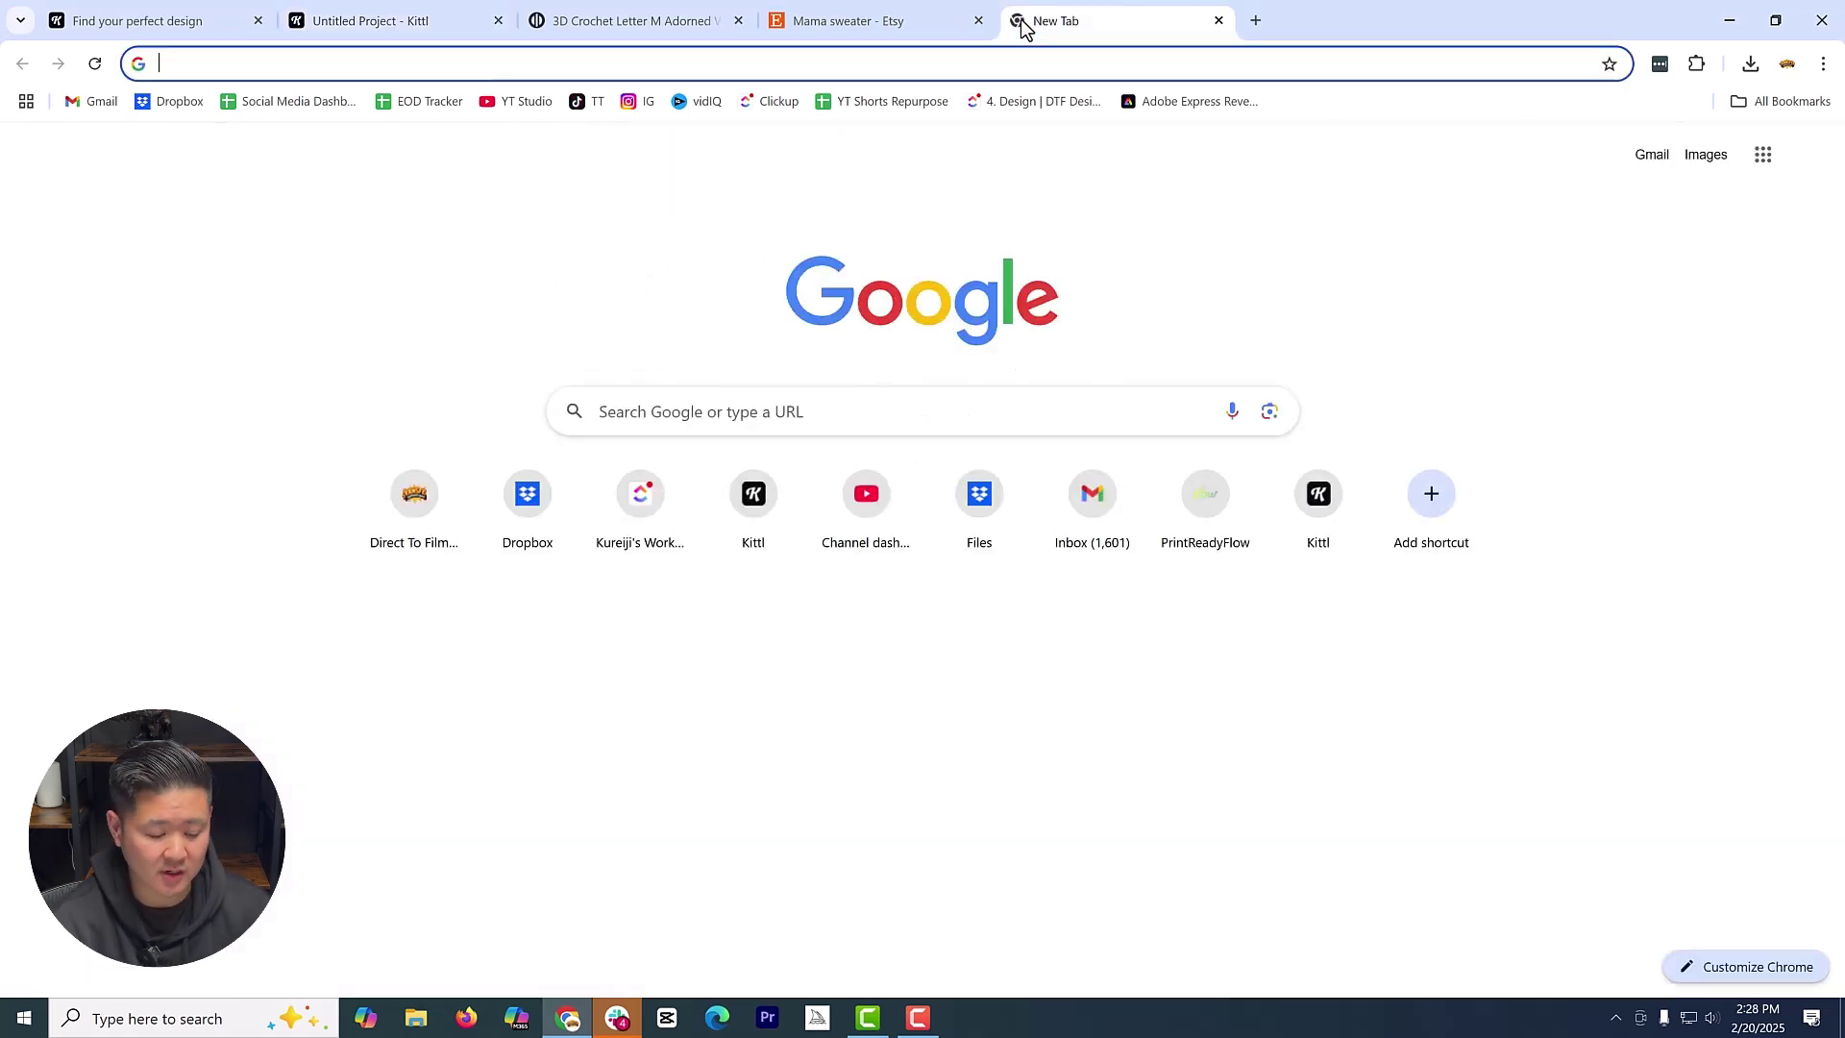
pyautogui.write('trans')
pyautogui.press('Return')
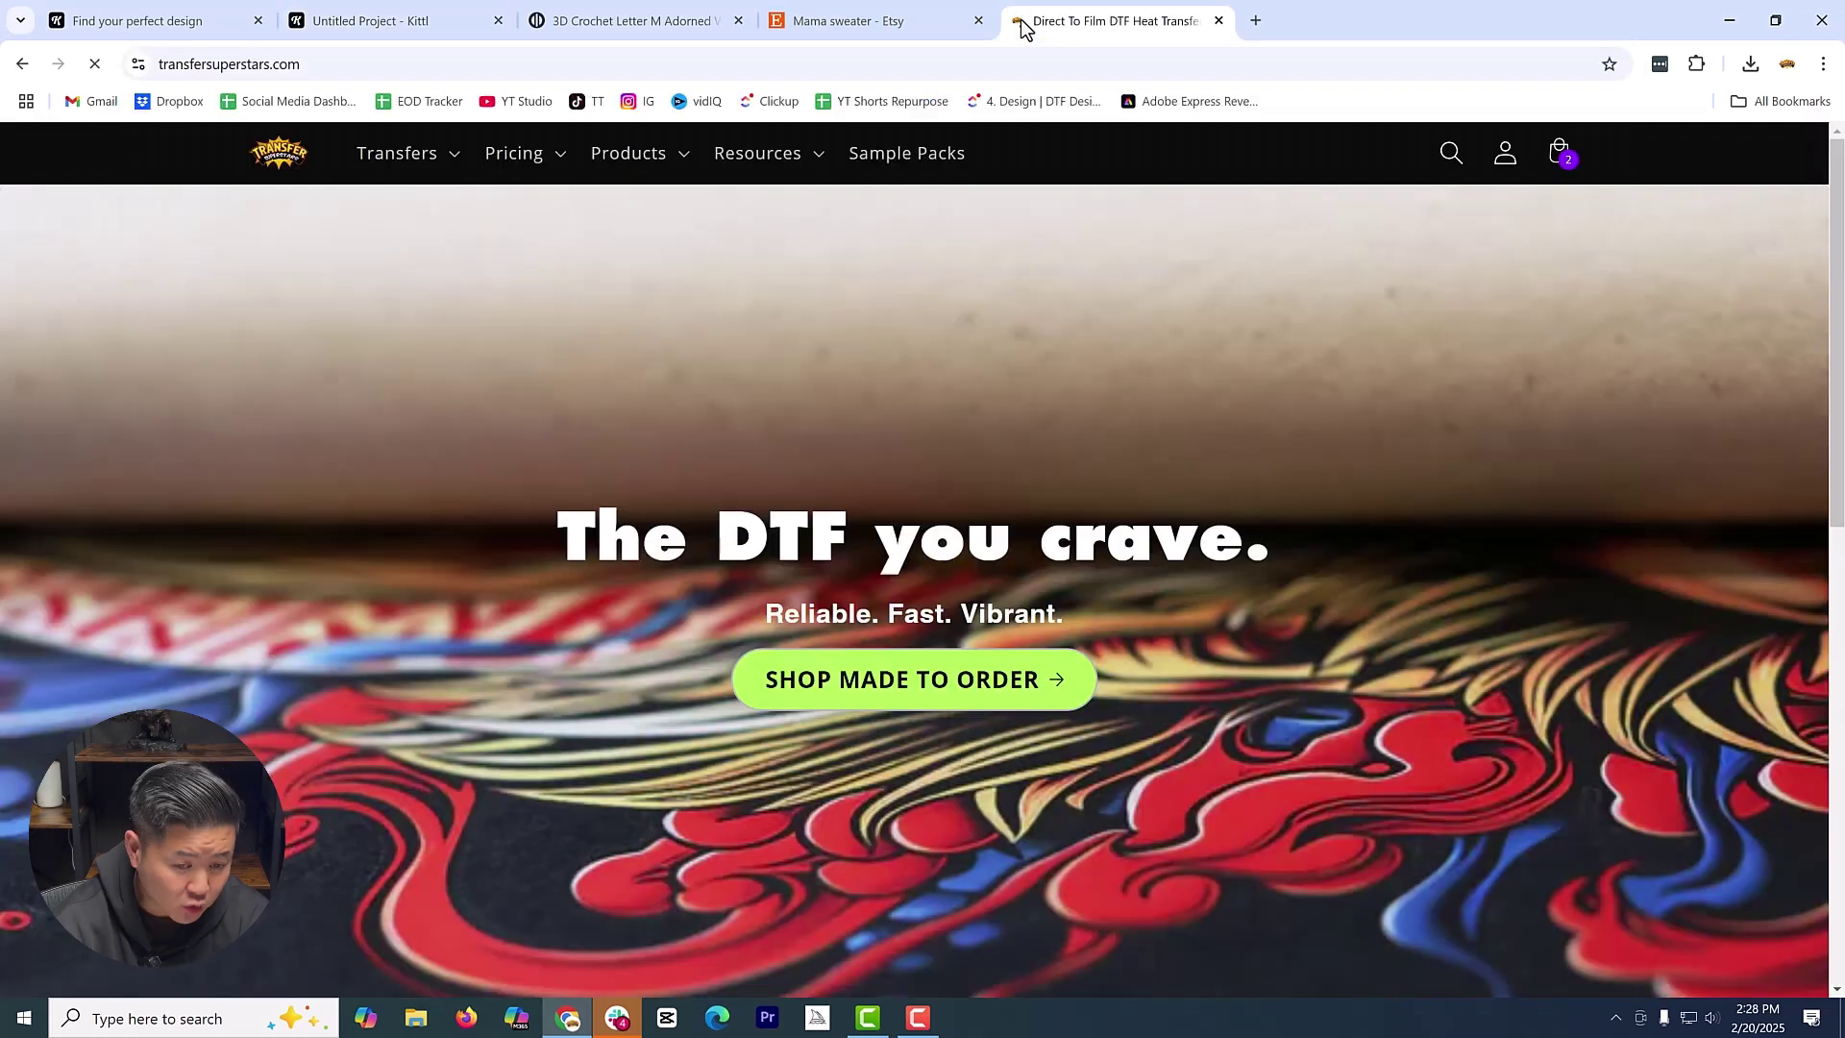
pyautogui.click(914, 701)
pyautogui.scroll(-4, 1218, 581)
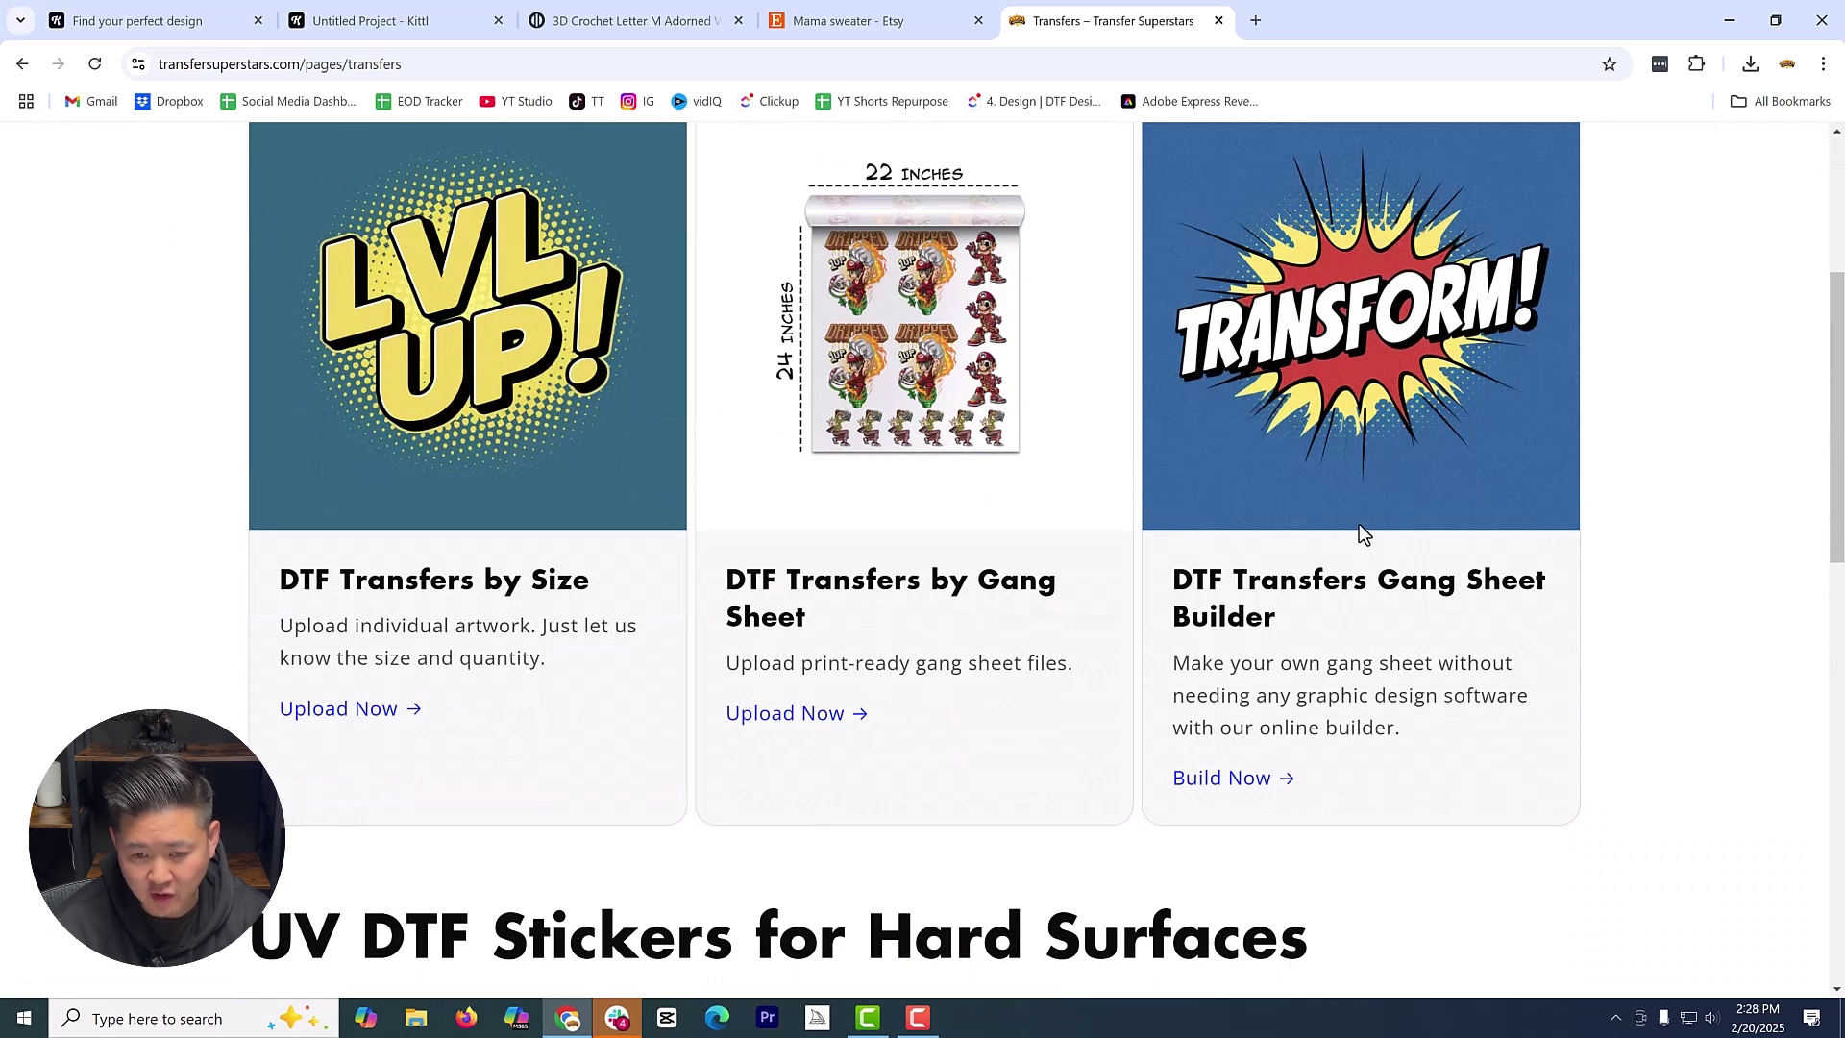
pyautogui.click(1234, 779)
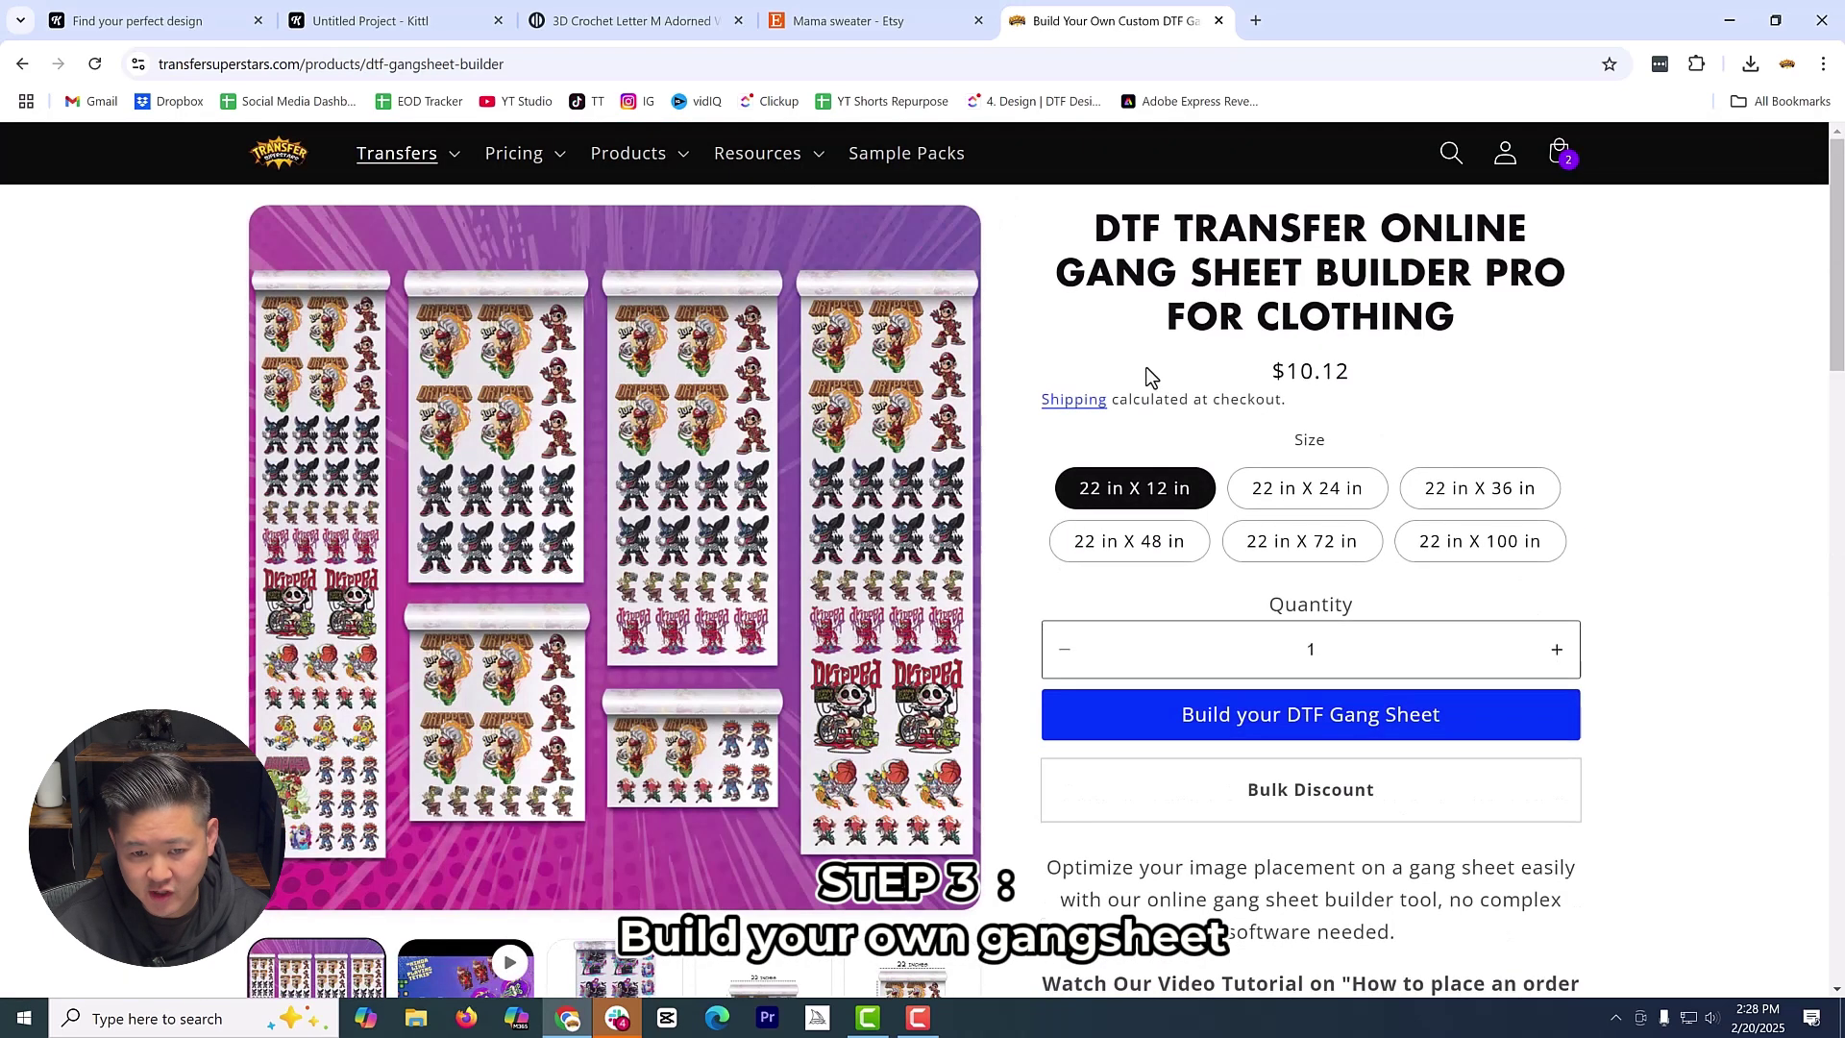
pyautogui.click(1326, 713)
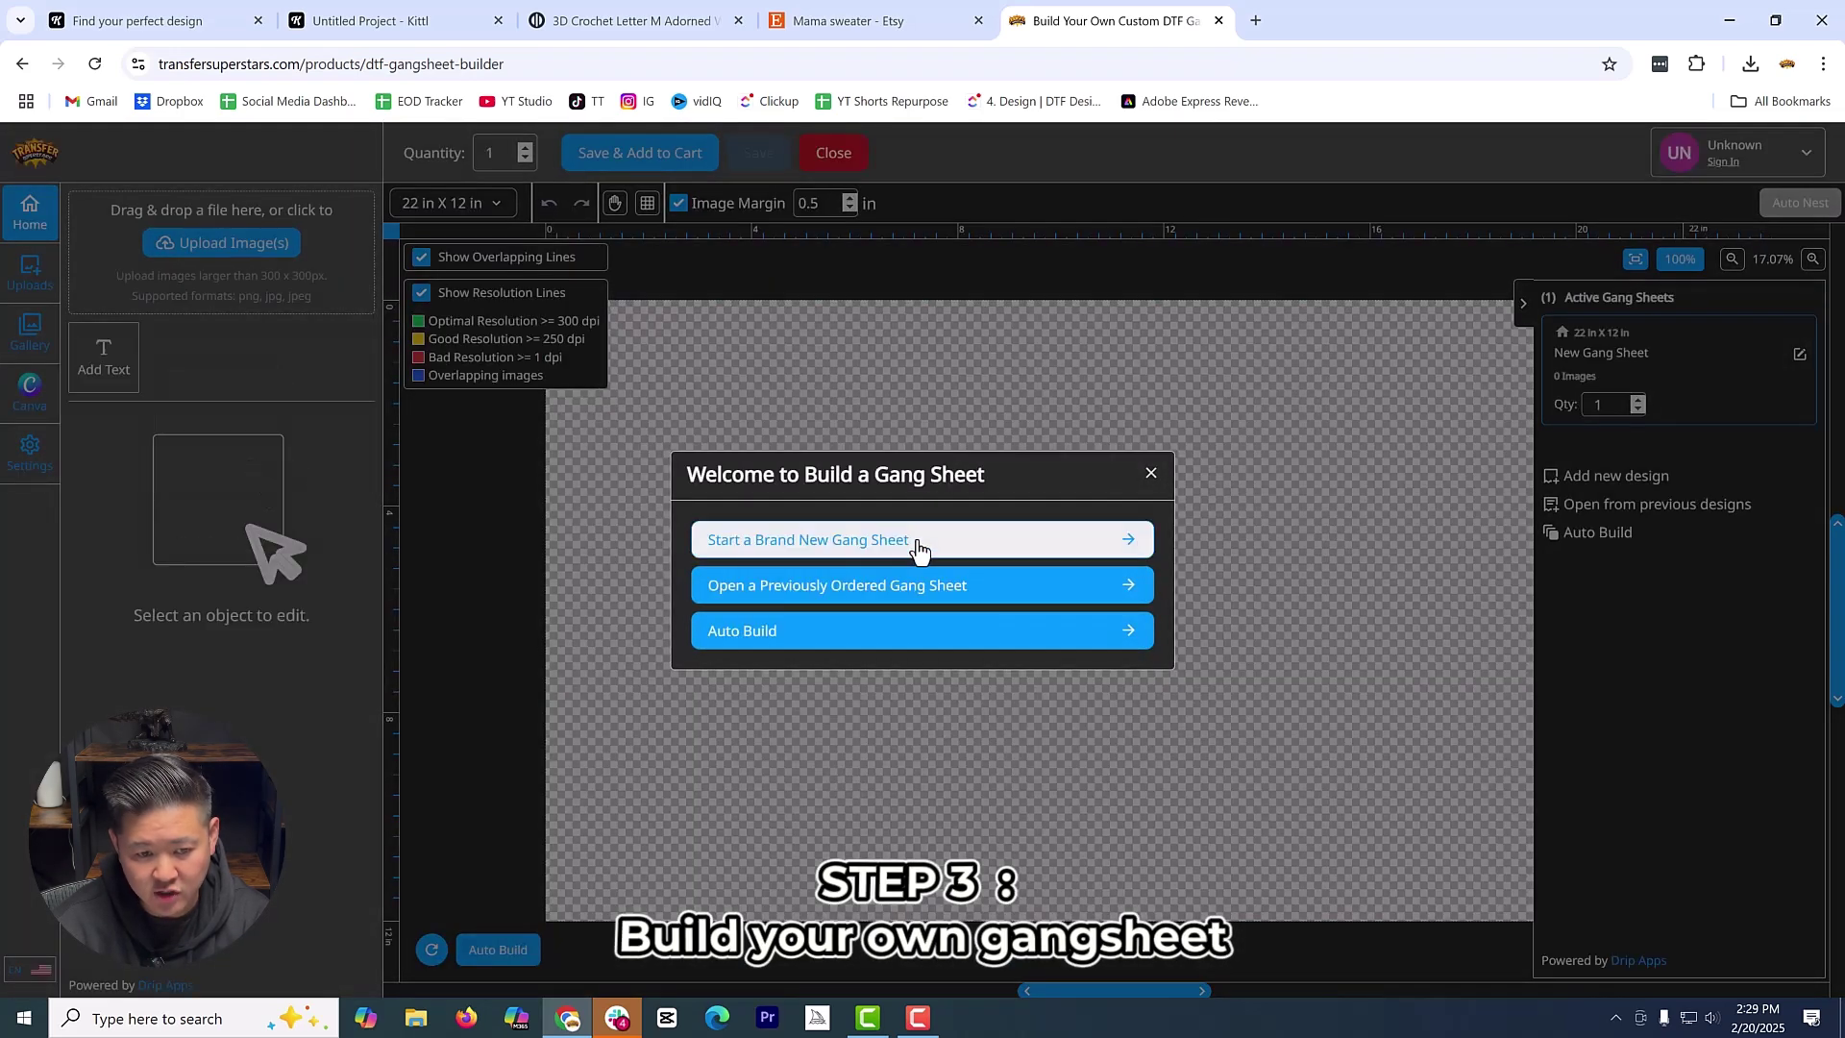
# Start a brand new gang sheet and upload Untitled Project.png, keeping its 9.96 in width
pyautogui.click(919, 546)
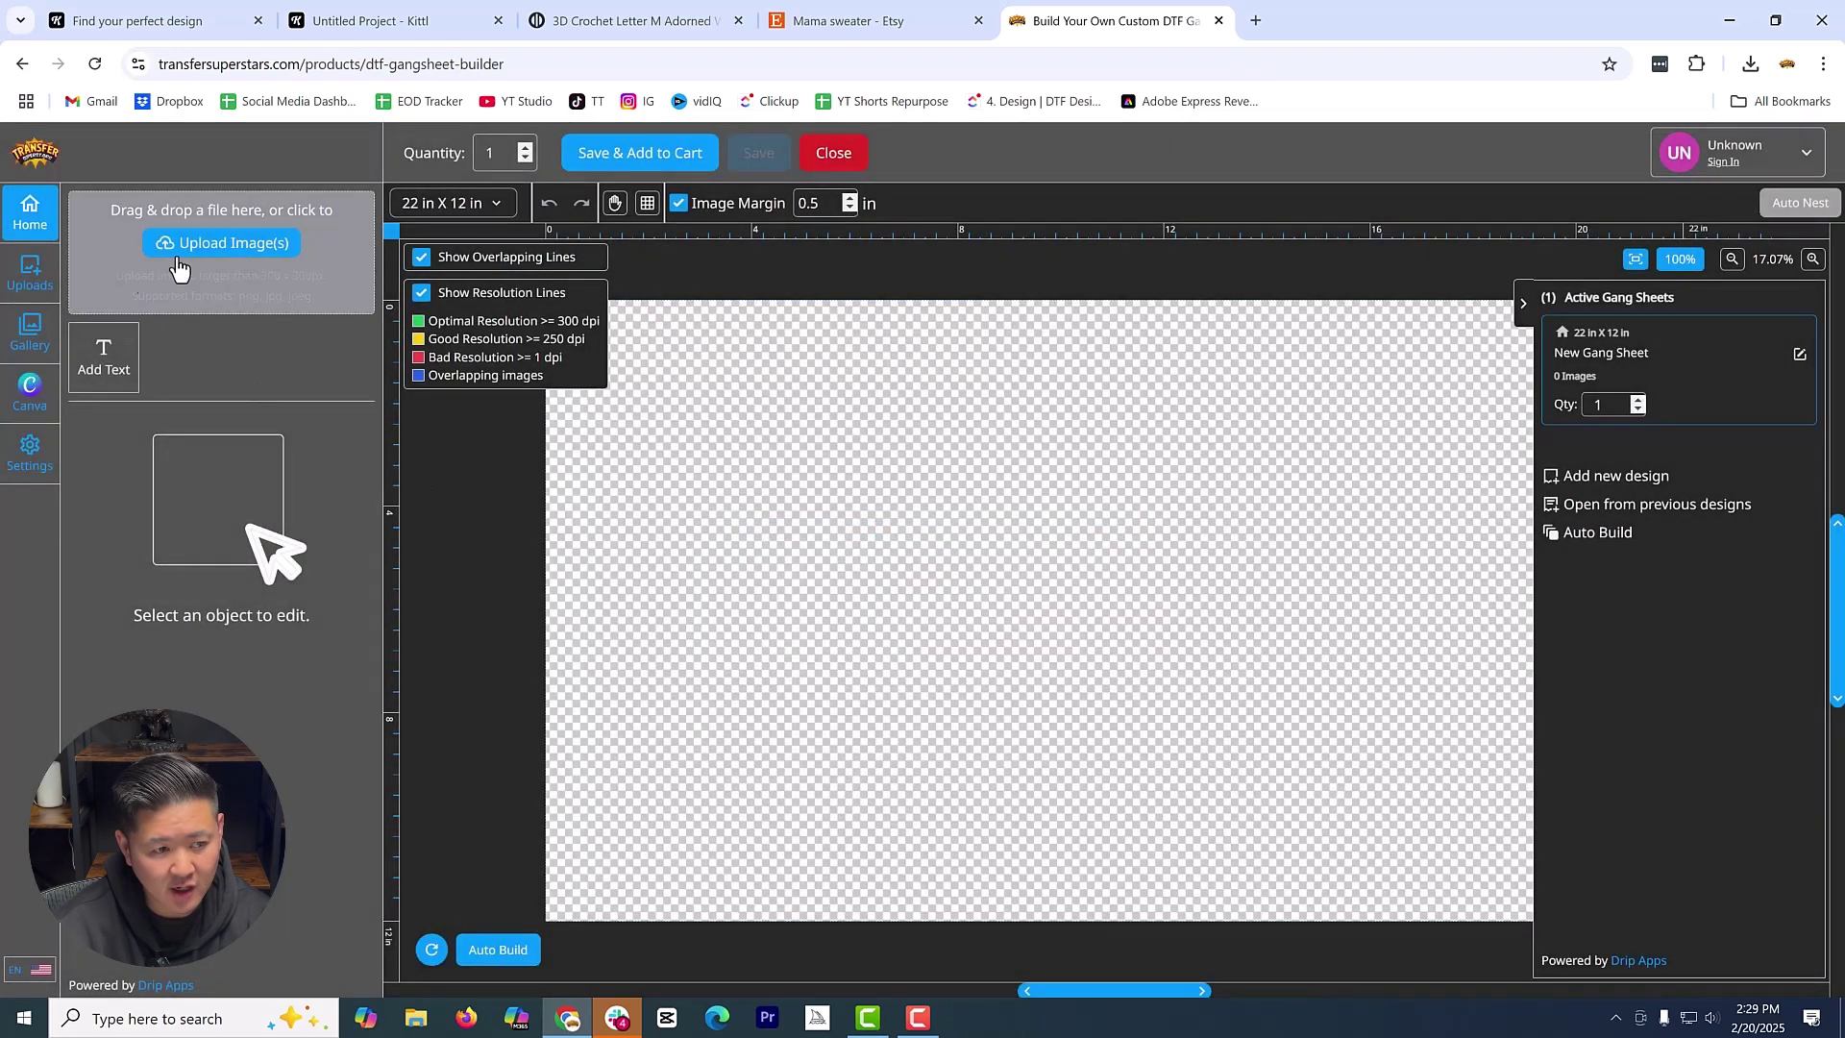
pyautogui.click(190, 245)
pyautogui.doubleClick(267, 204)
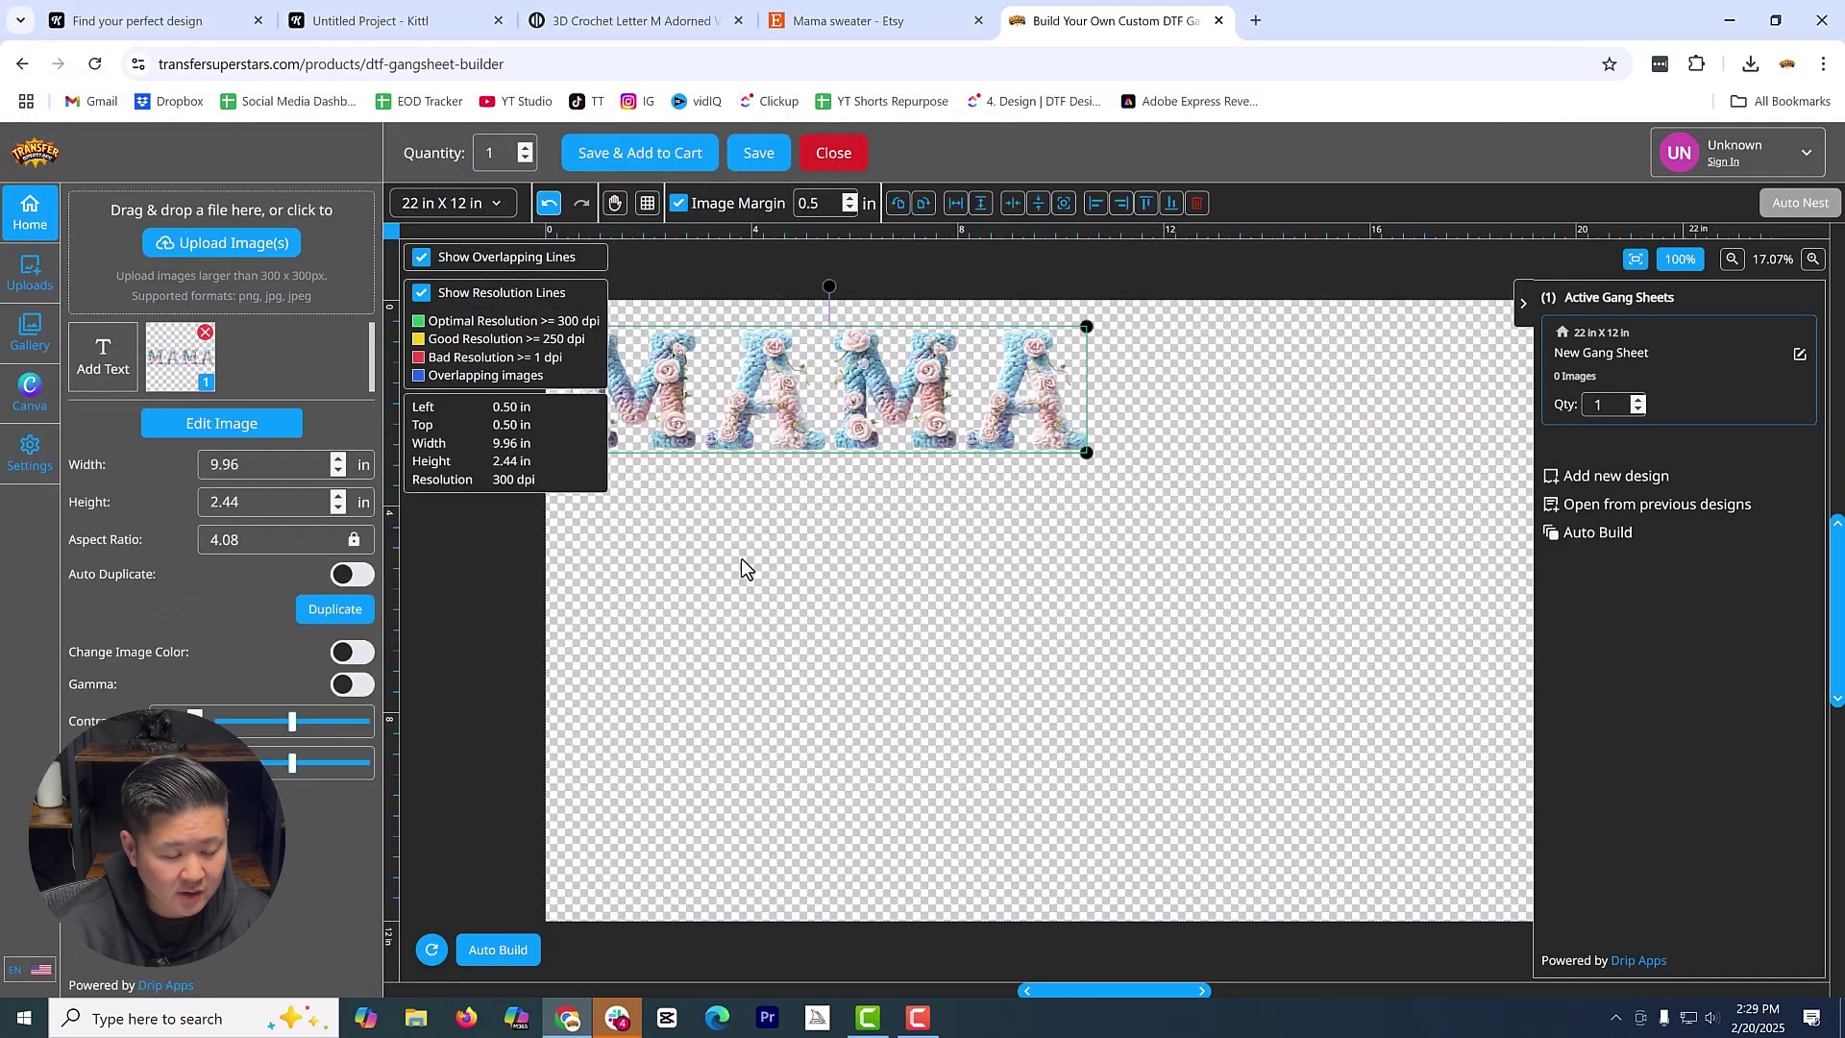
pyautogui.tripleClick(236, 464)
pyautogui.write('10')
pyautogui.hotkey('ctrl', 'z')
# Move the MAMA design to the top-left corner and duplicate it until eight copies fill the sheet
pyautogui.click(1228, 453)
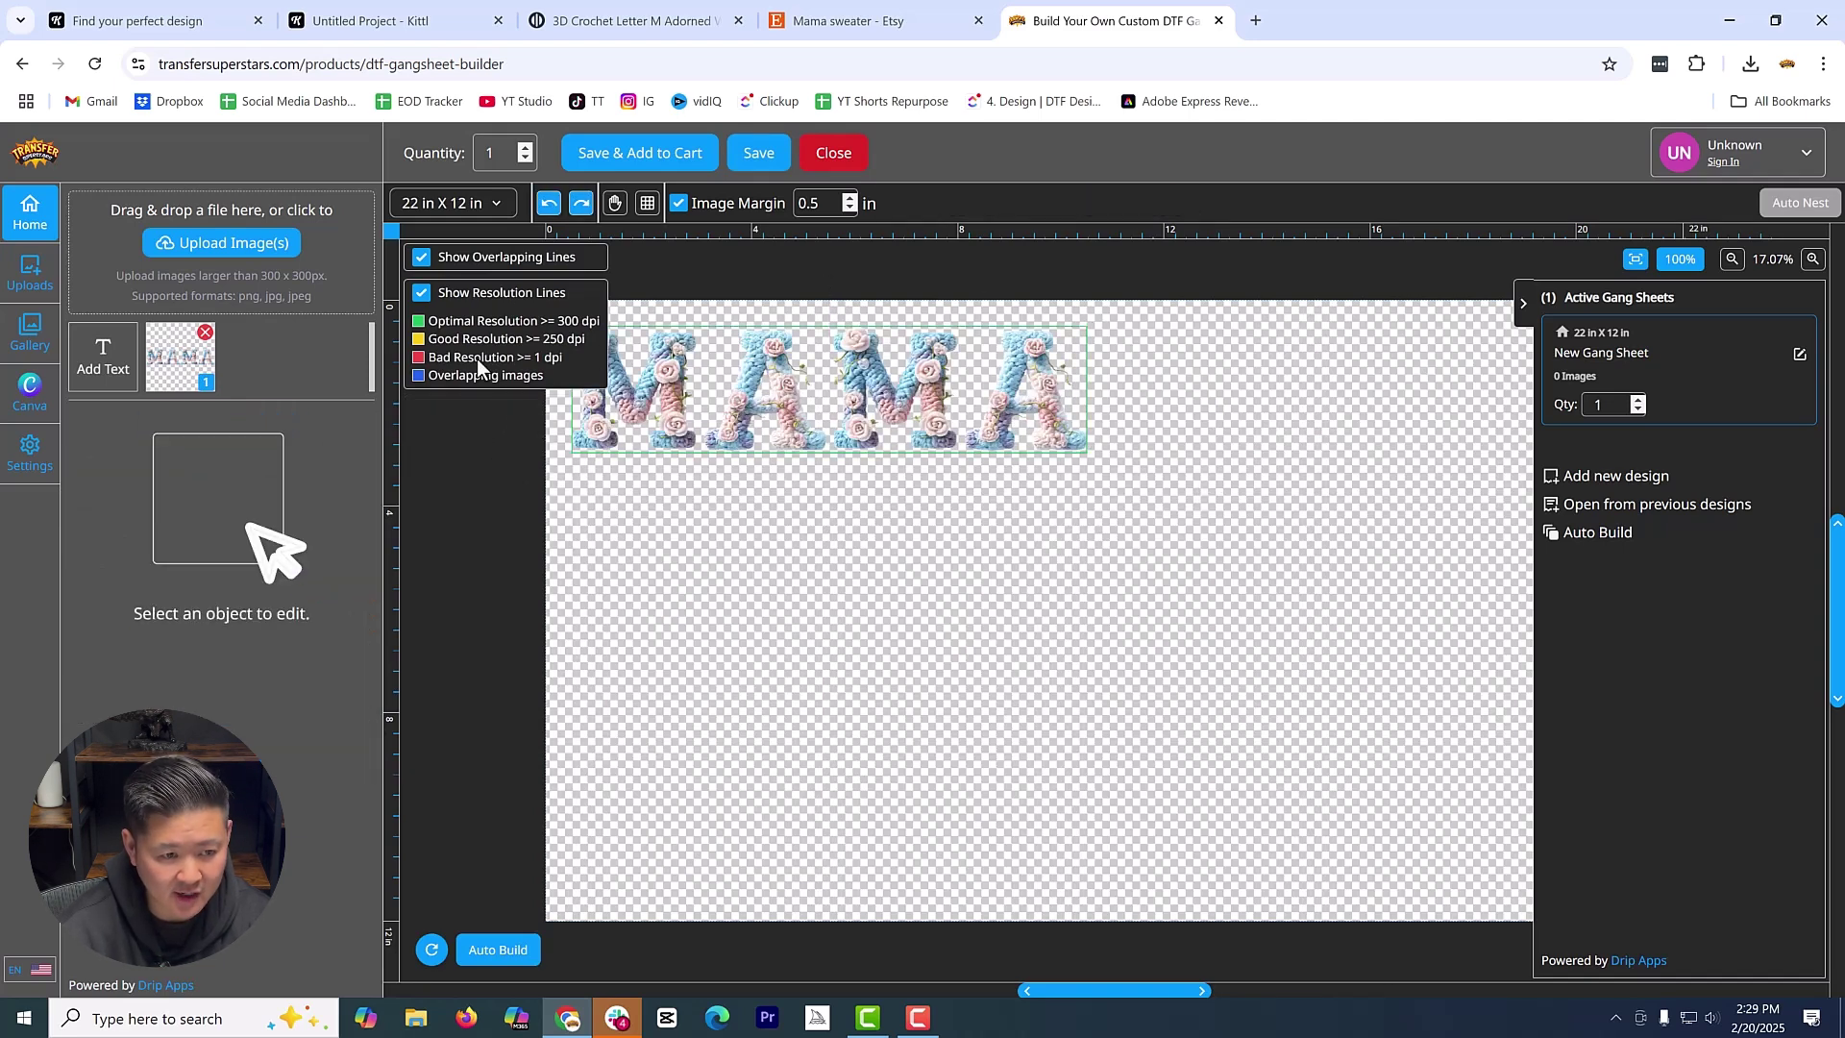
pyautogui.click(894, 350)
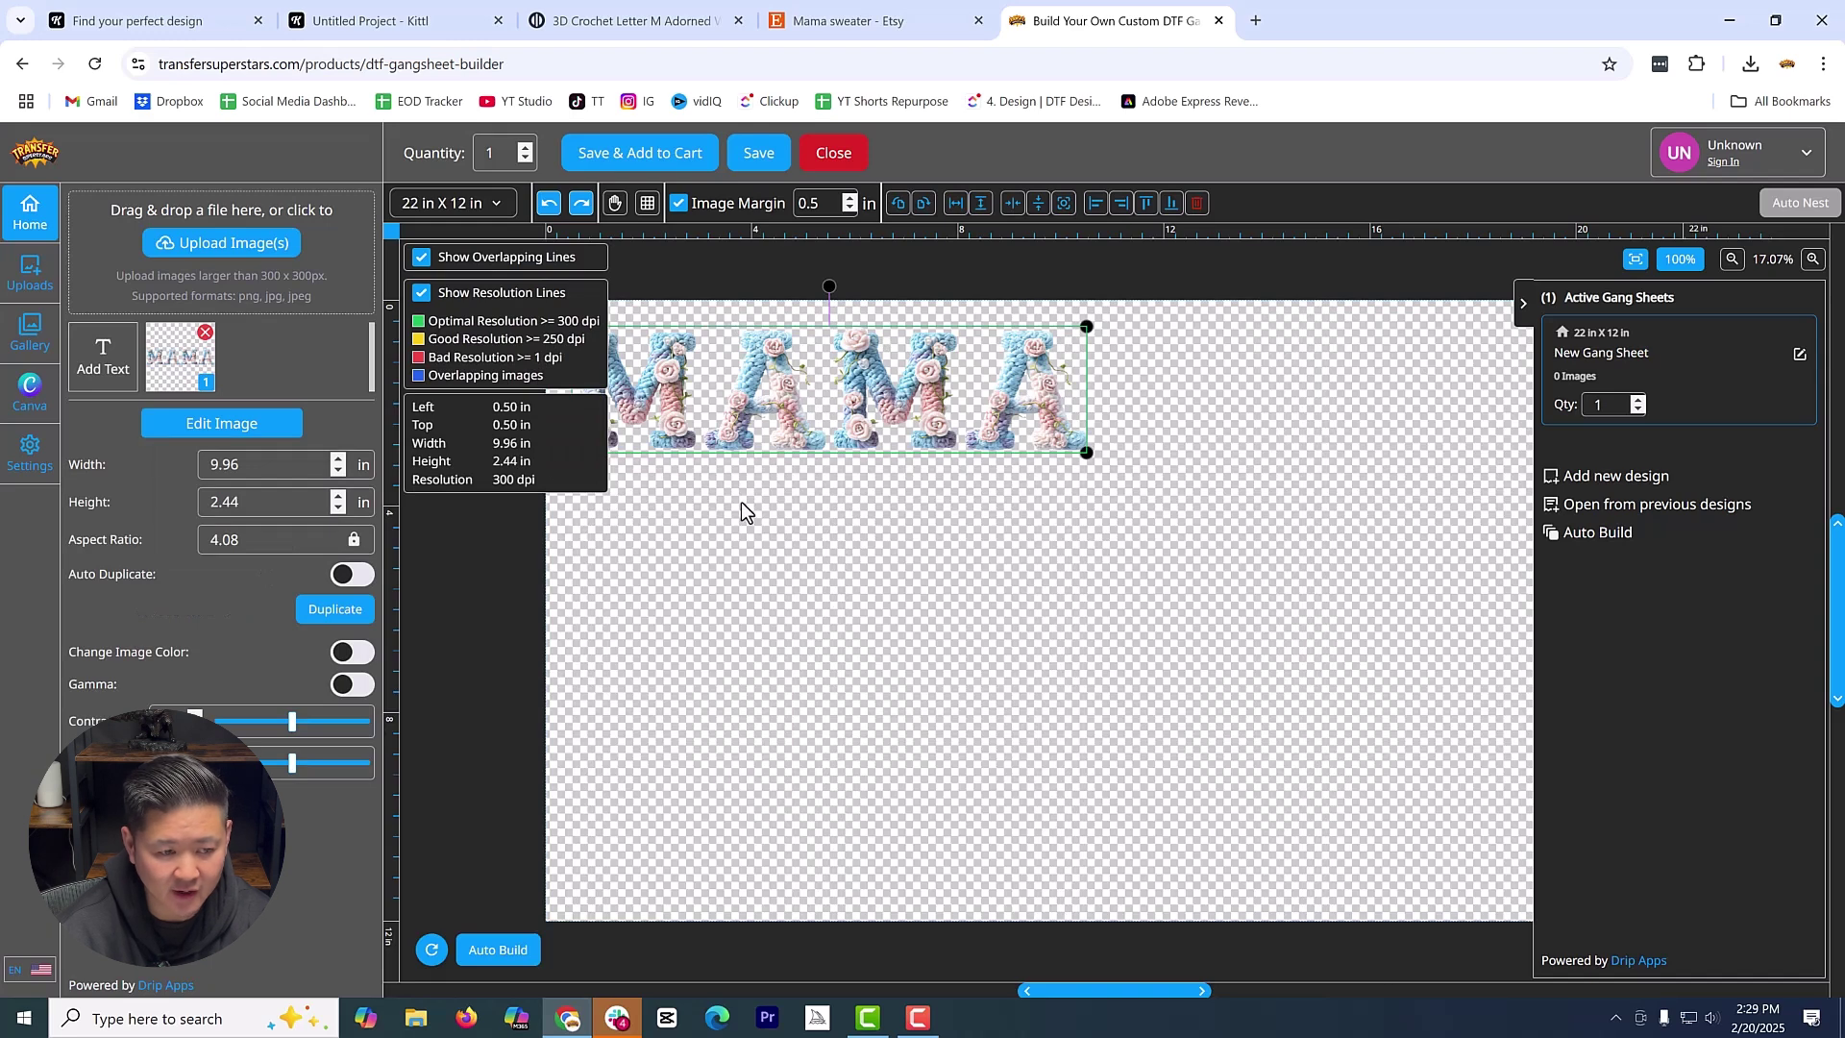
pyautogui.moveTo(930, 369); pyautogui.dragTo(995, 369)
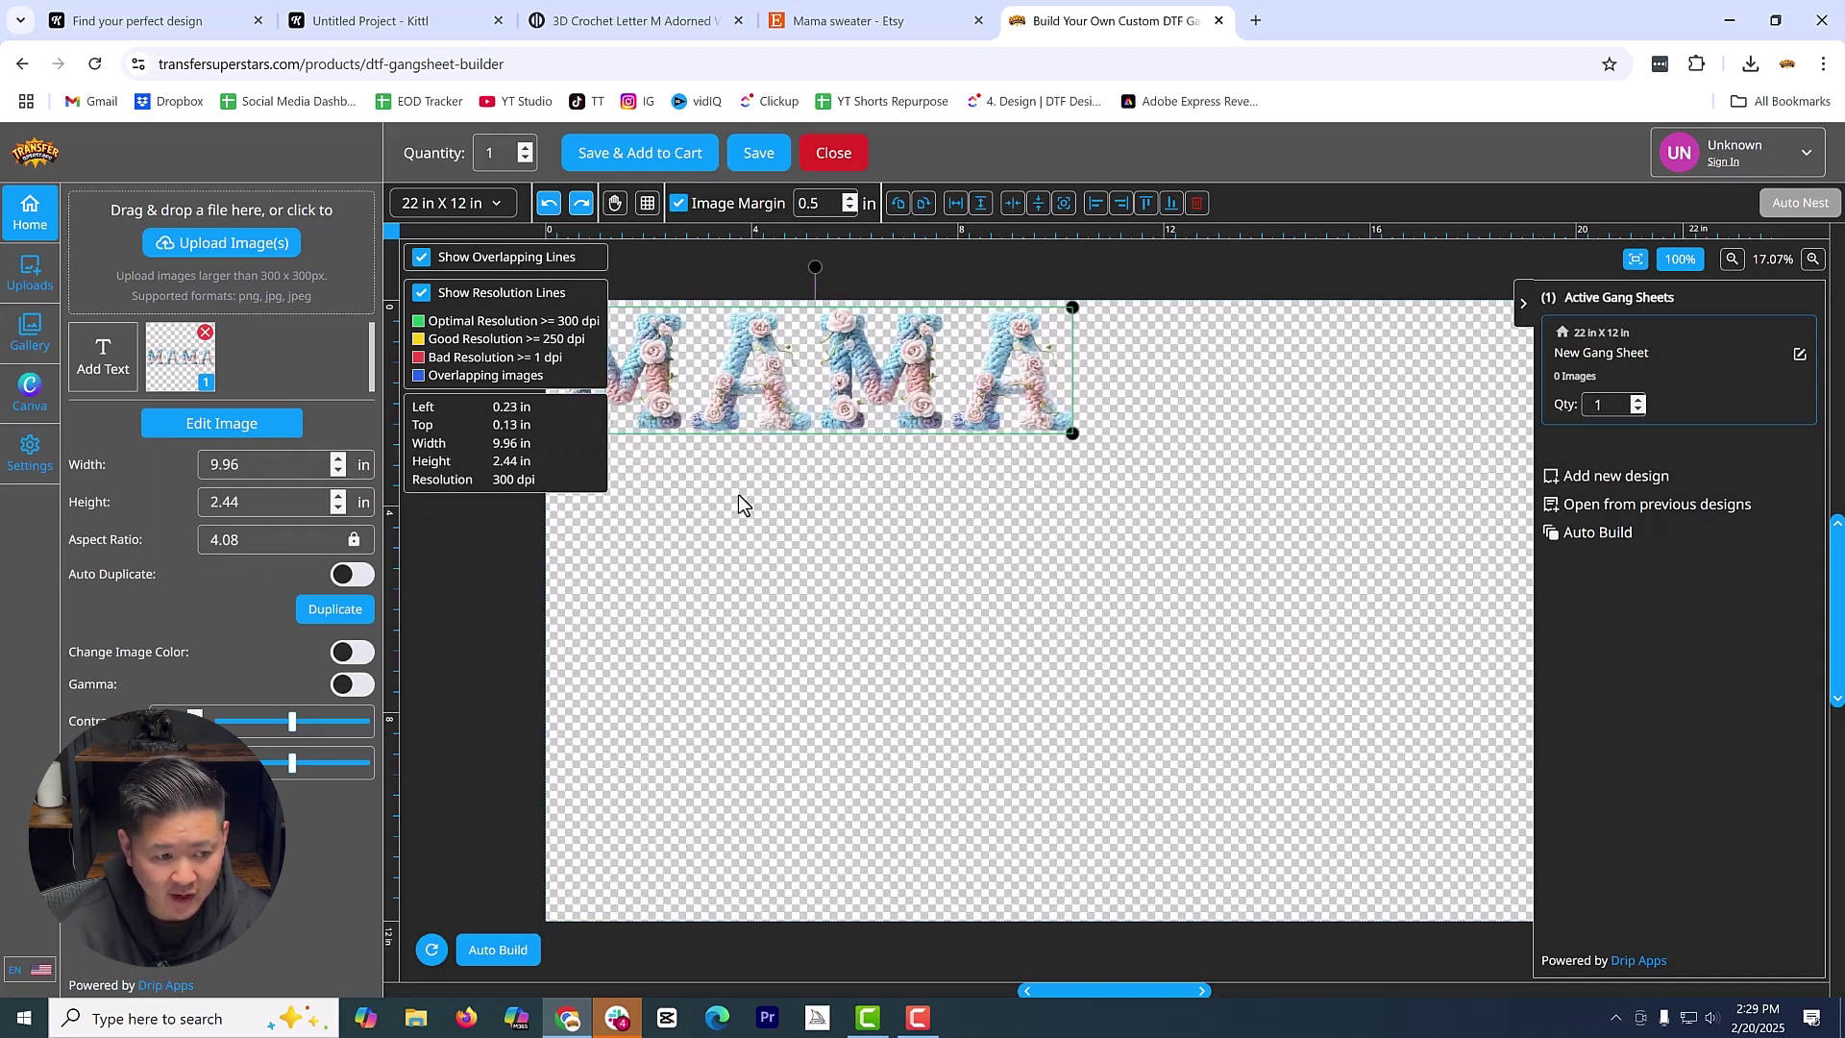
pyautogui.click(335, 609)
pyautogui.click(335, 610)
pyautogui.click(336, 609)
pyautogui.click(335, 609)
pyautogui.click(336, 609)
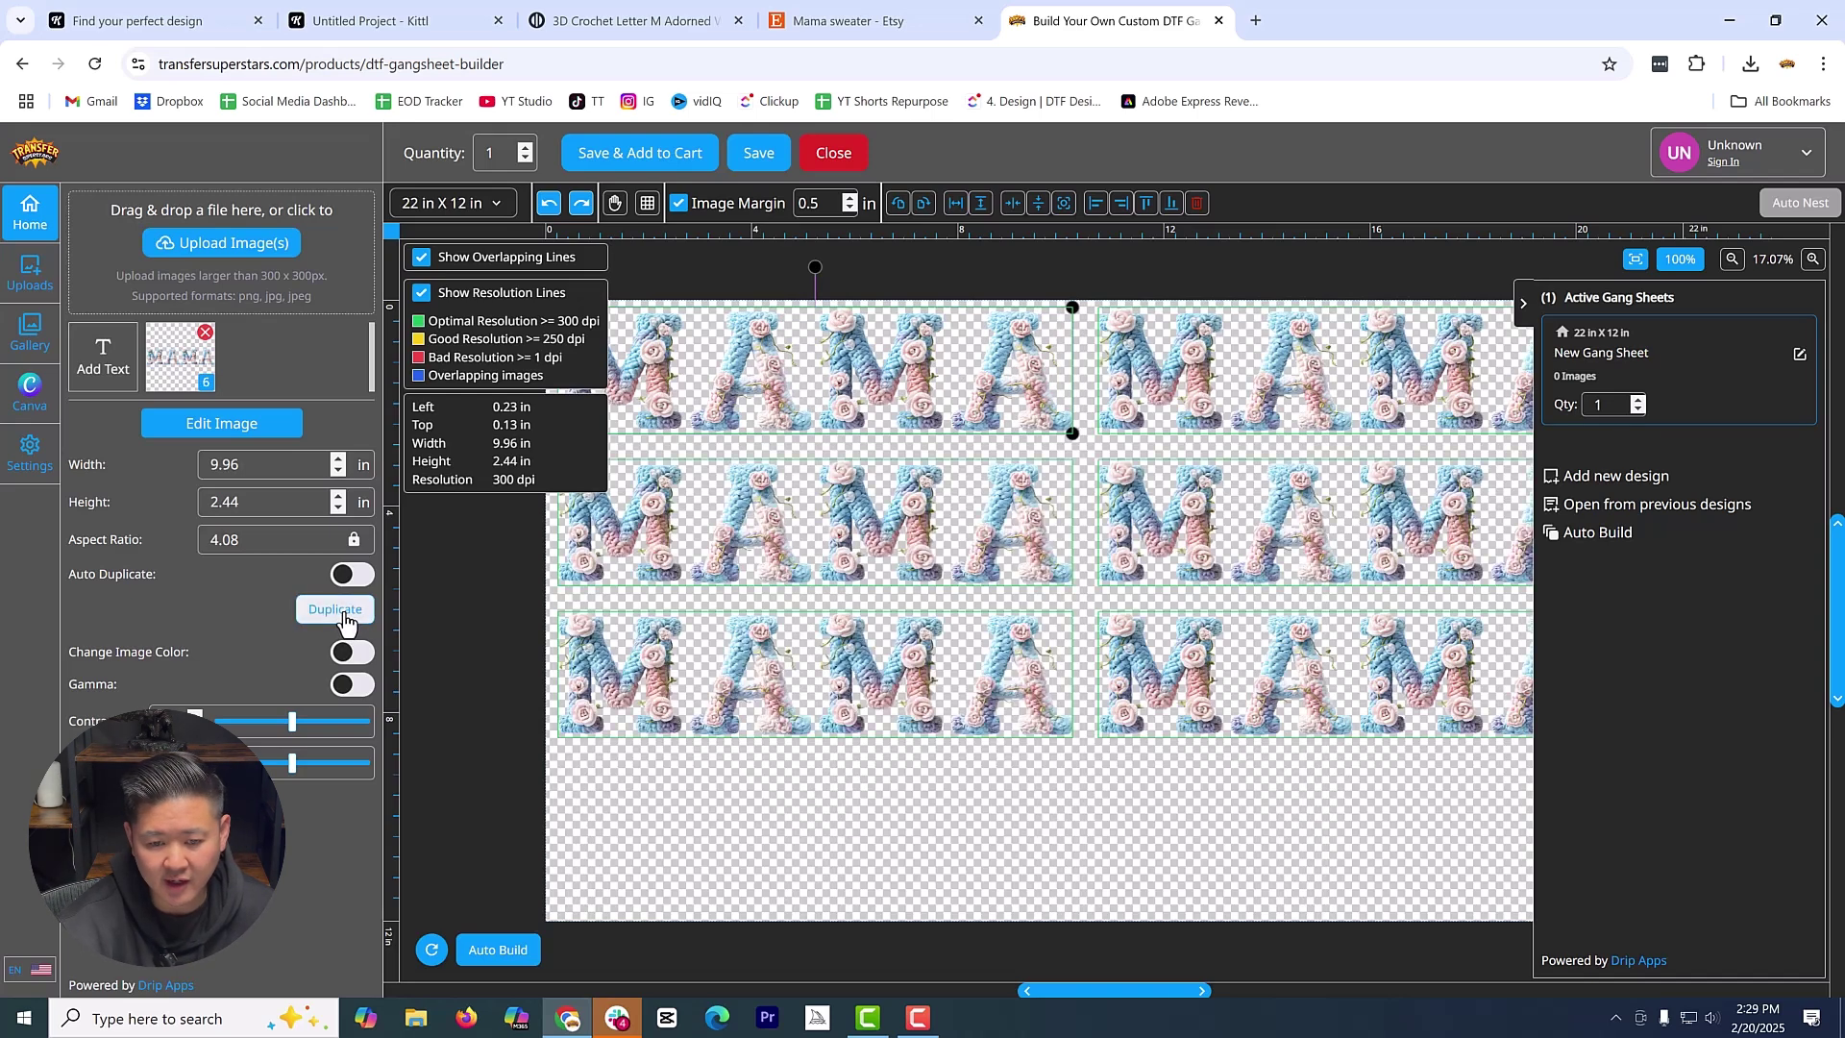
pyautogui.click(335, 609)
pyautogui.click(343, 615)
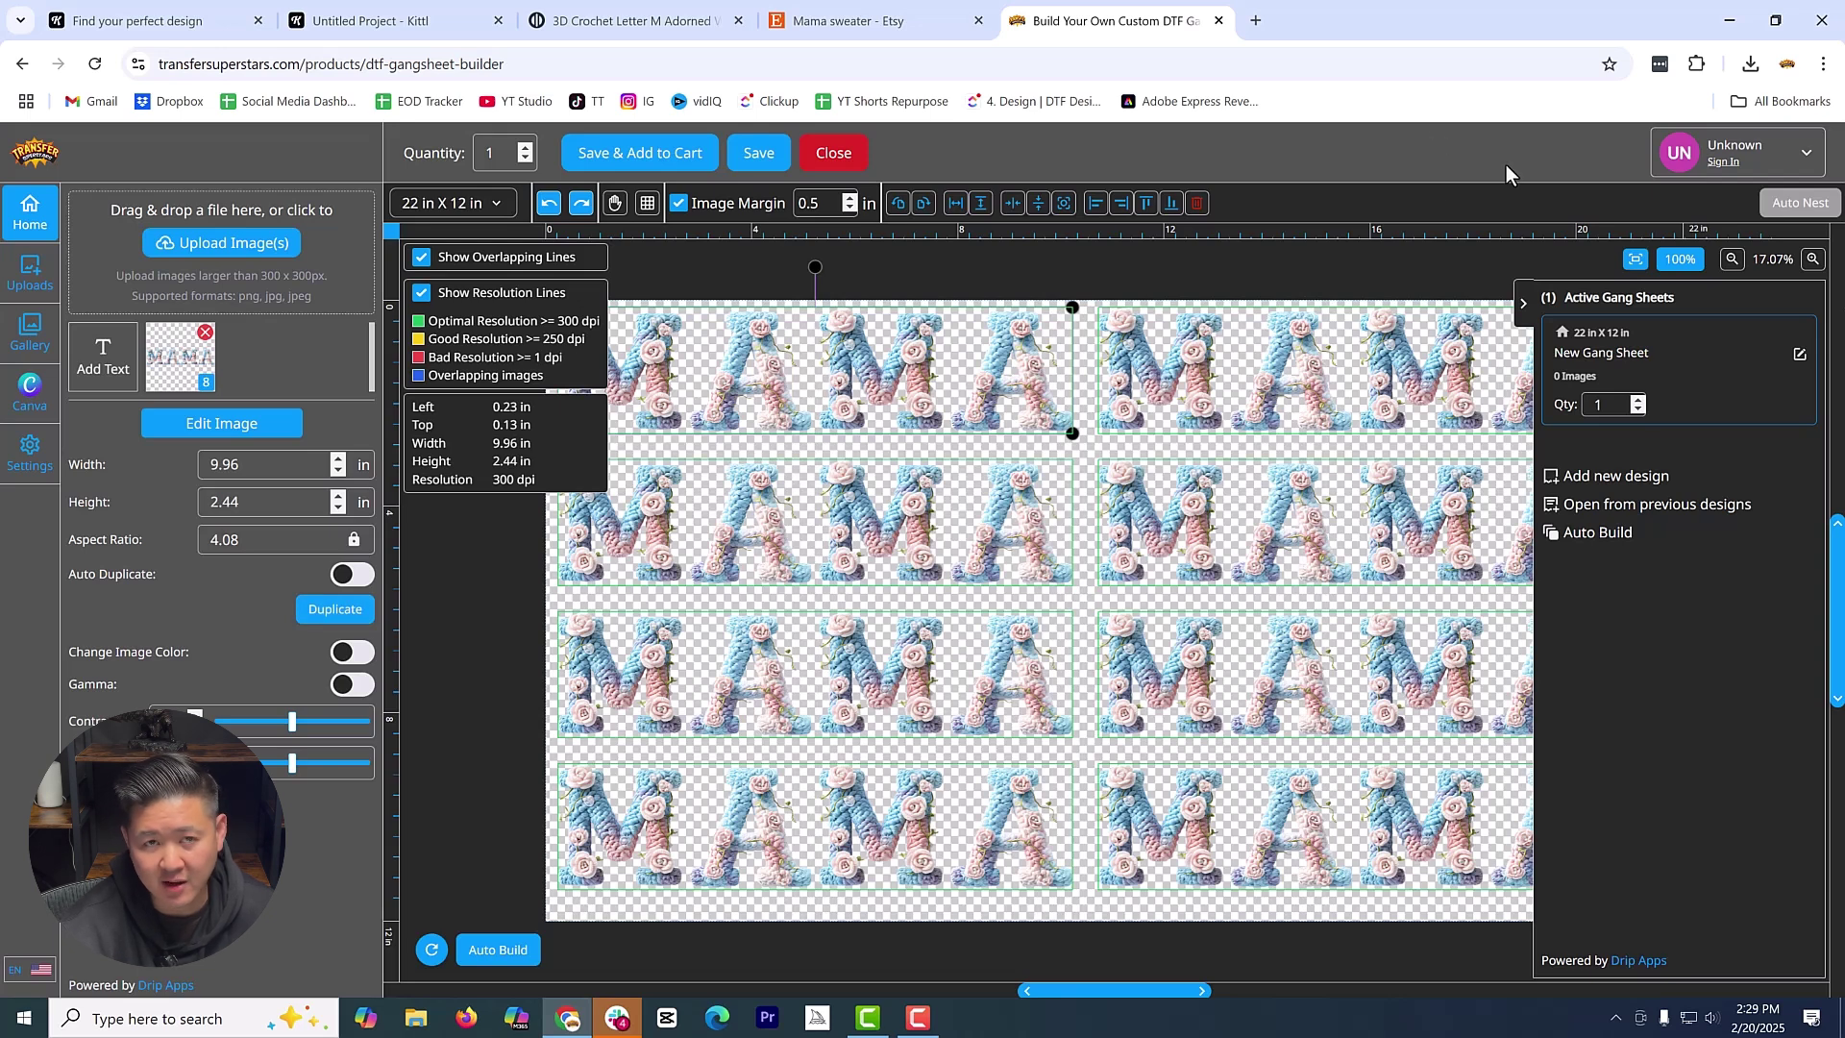